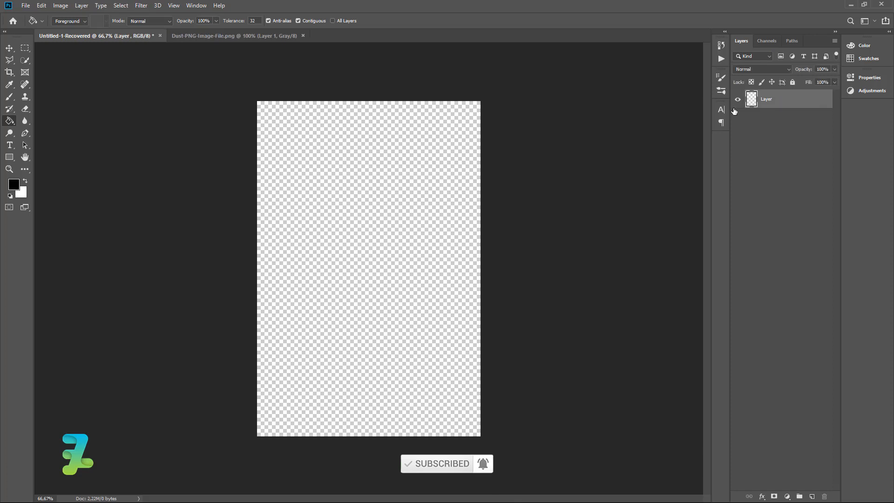
# Step: Fill the empty layer with black and swap the colours so white is the foreground colour for text
pyautogui.click(355, 162)
pyautogui.click(10, 145)
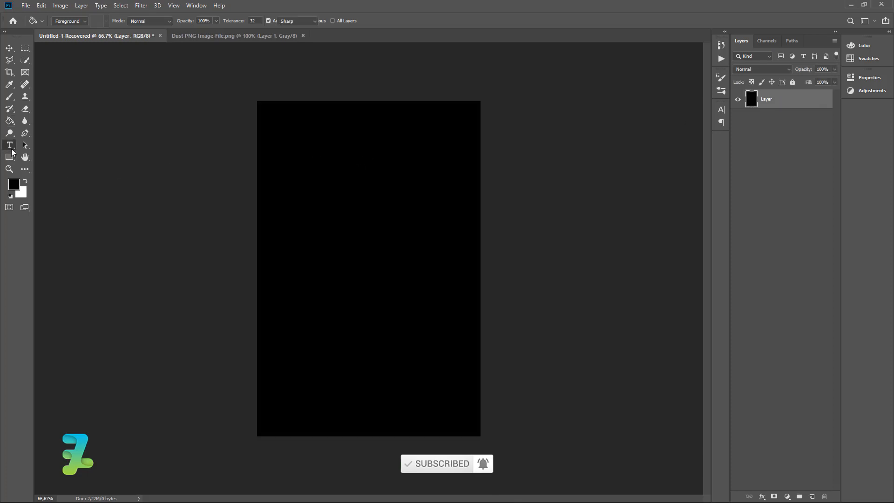
pyautogui.click(25, 181)
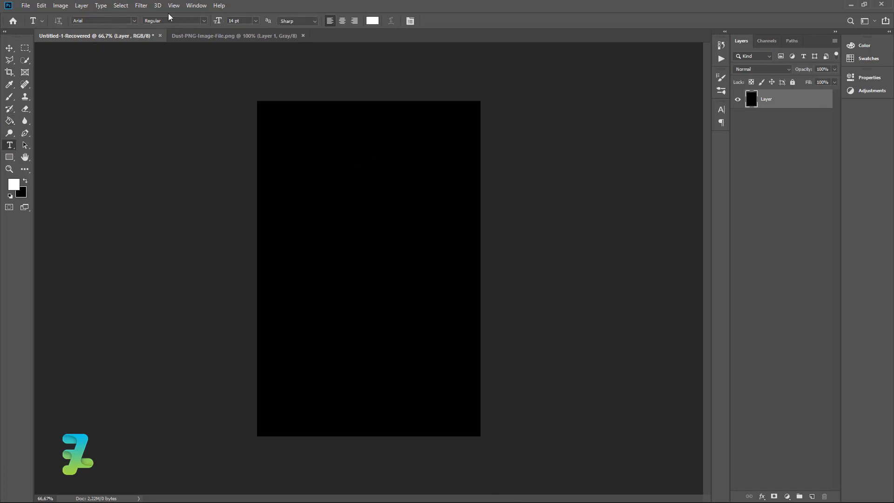
# Step: Add a white 14 pt Arial text line reading "resssspecccct" in the upper part of the canvas
pyautogui.click(287, 166)
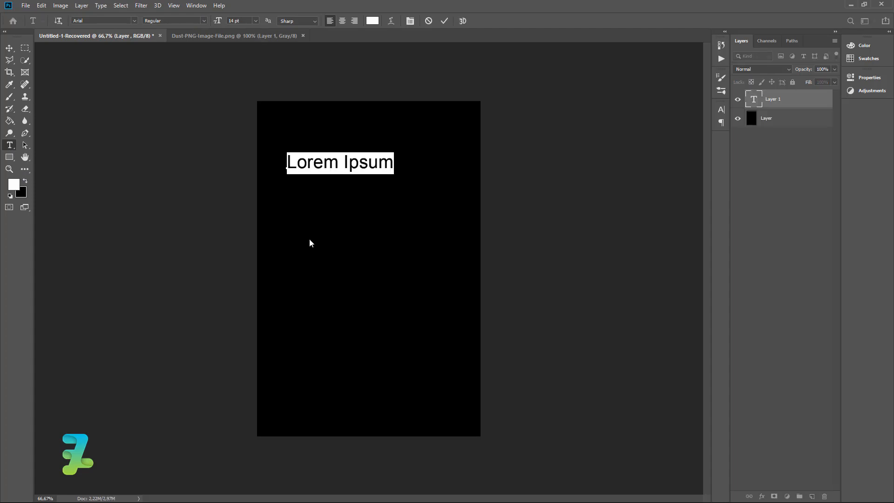
pyautogui.write('ressss')
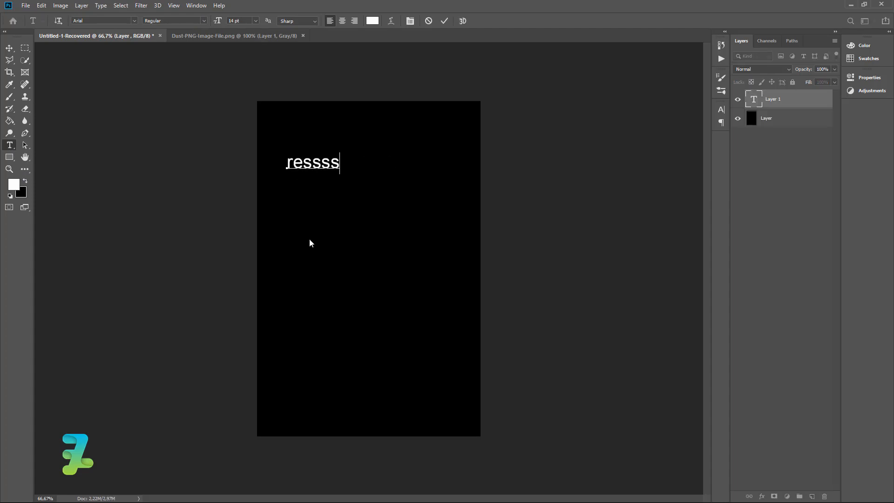
pyautogui.write('pectt')
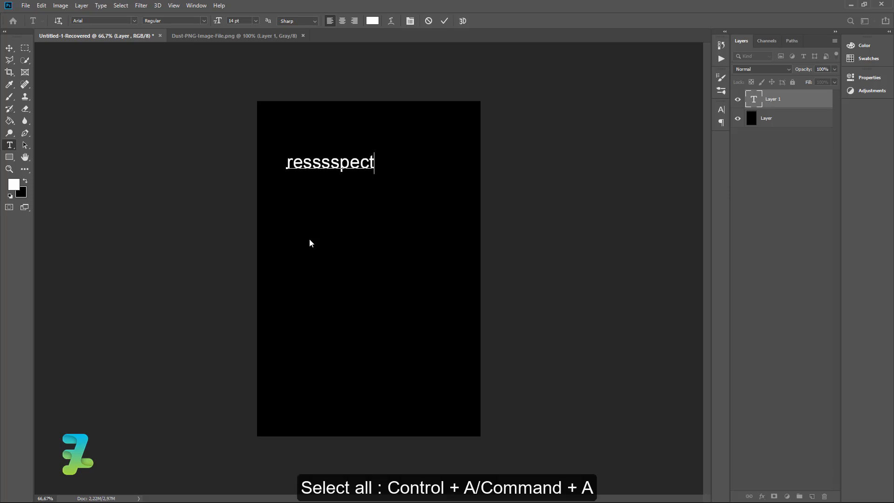
pyautogui.press('BackSpace')
pyautogui.press('BackSpace')
pyautogui.write('ccct')
pyautogui.press('BackSpace')
pyautogui.press('BackSpace')
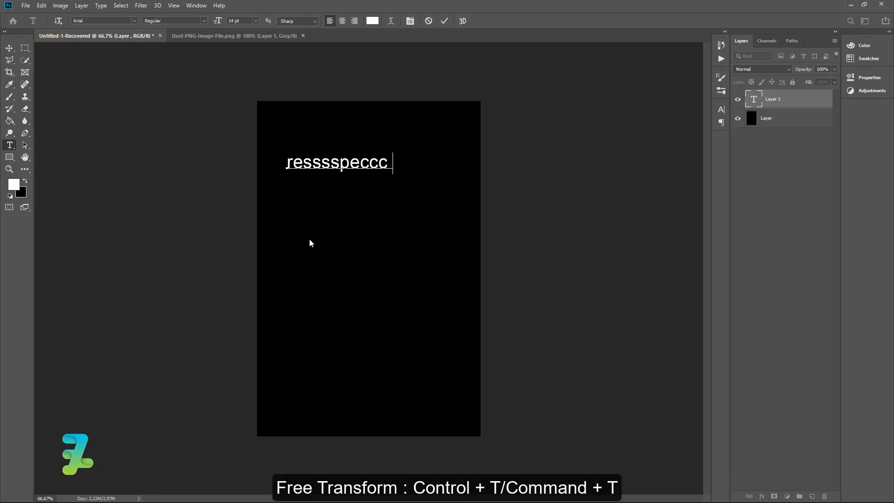
pyautogui.write('t')
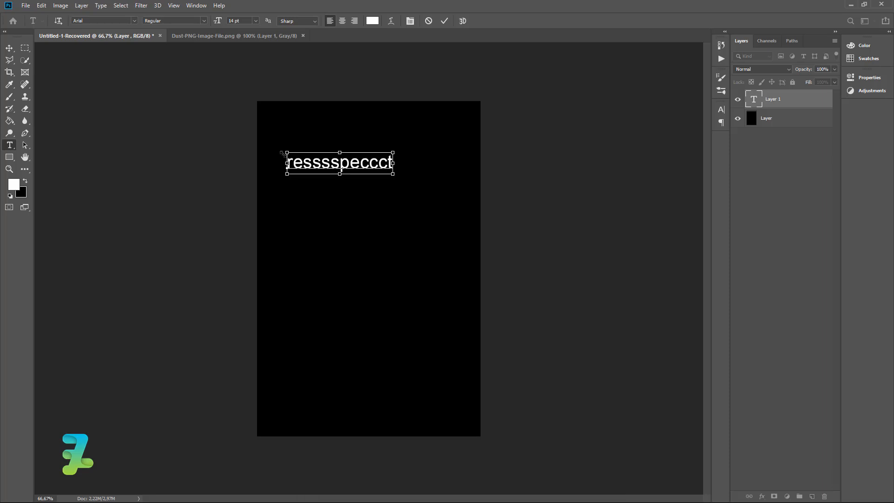
pyautogui.click(371, 163)
pyautogui.write('c')
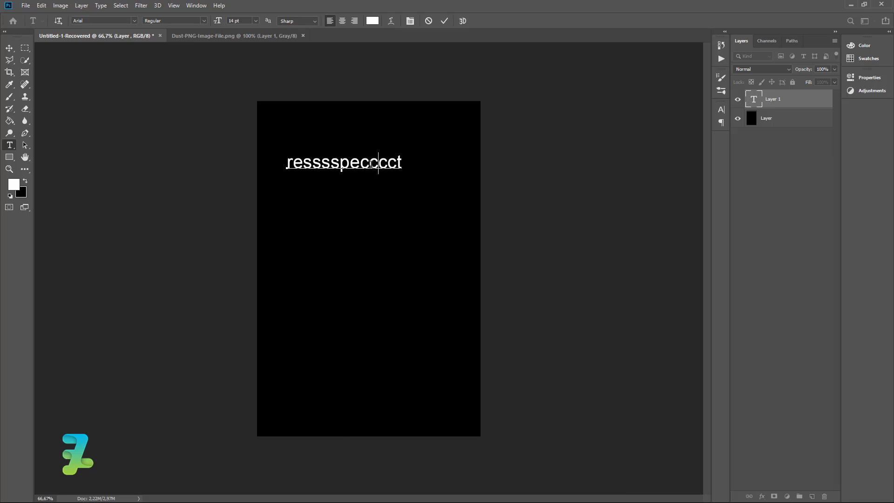
# Step: Center the text horizontally relative to the whole canvas, and clear the selection
pyautogui.click(8, 48)
pyautogui.hotkey('ctrl', 'a')
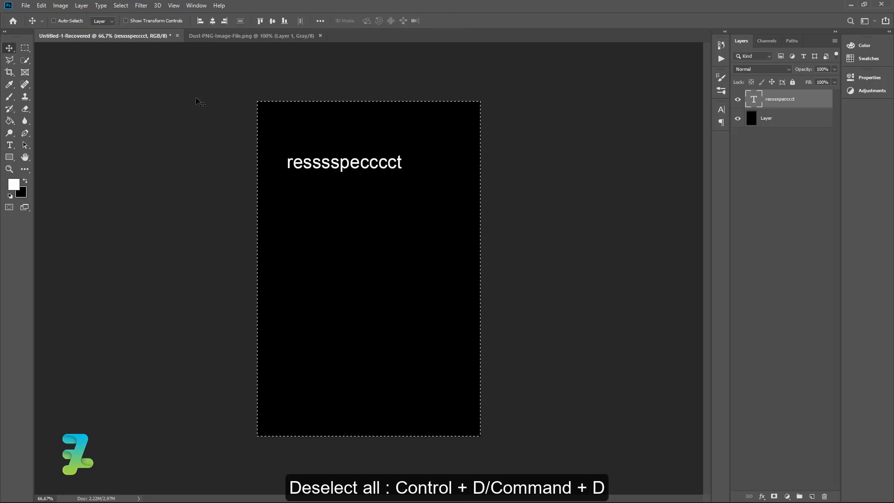
pyautogui.click(209, 20)
pyautogui.hotkey('ctrl', 'd')
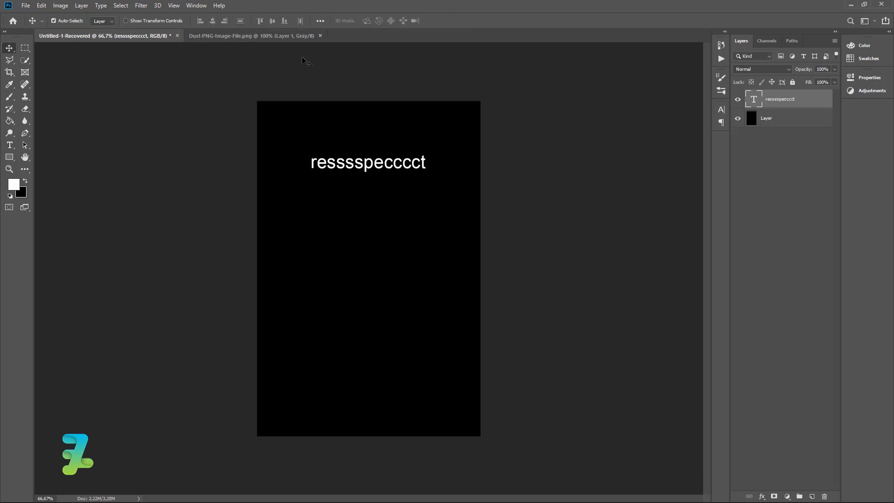
# Step: Enlarge the text to about 127% and reposition it centered horizontally around the middle of the canvas
pyautogui.hotkey('ctrl', 't')
pyautogui.moveTo(426, 174); pyautogui.dragTo(451, 205)
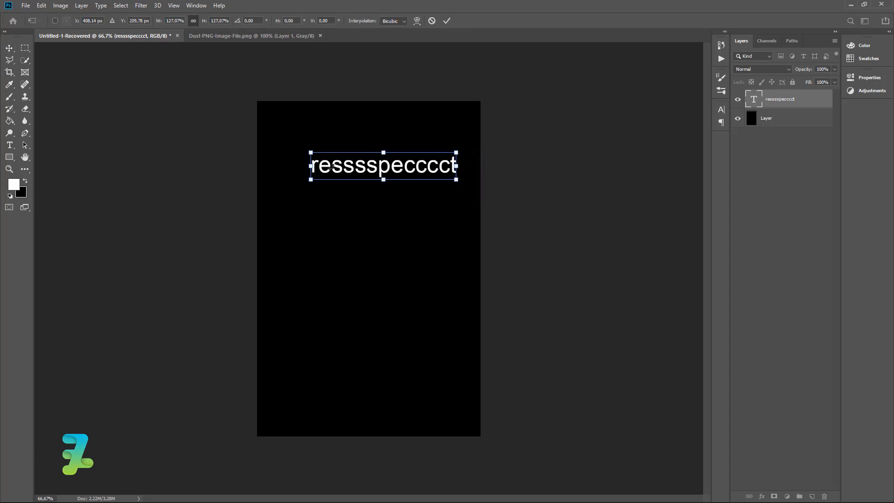
pyautogui.press('Return')
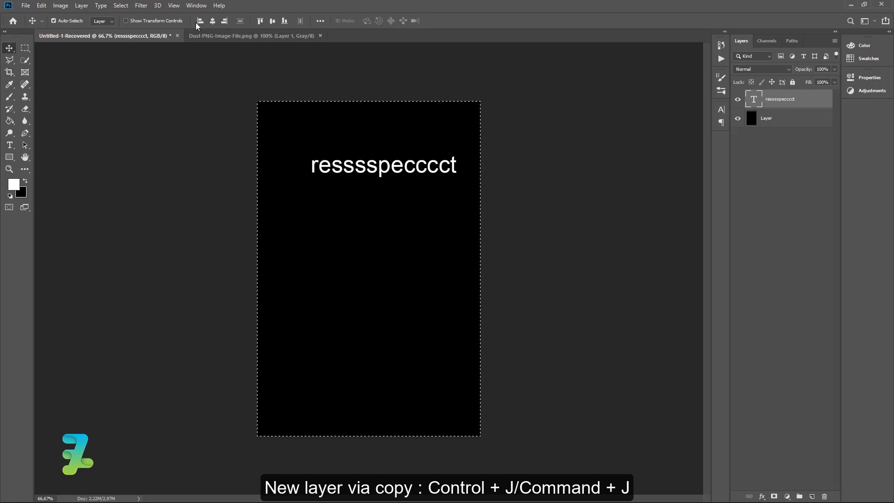
pyautogui.click(212, 21)
pyautogui.moveTo(342, 163); pyautogui.dragTo(342, 267)
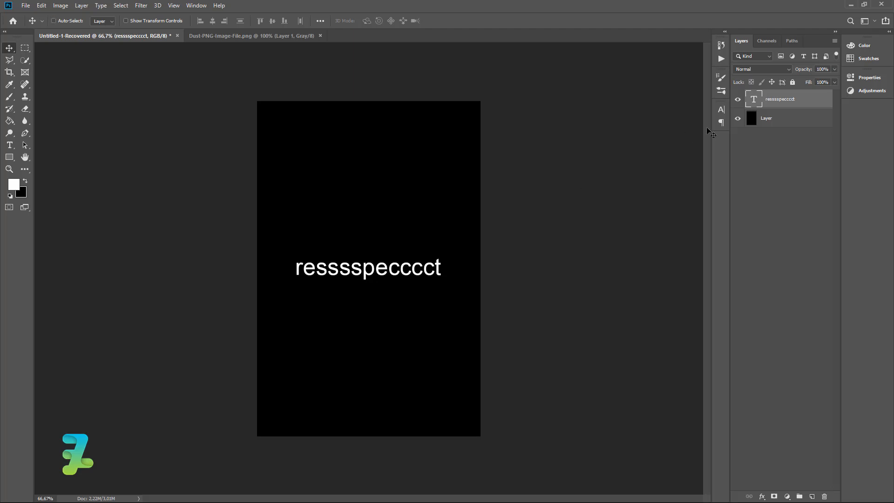
# Step: Duplicate the text layer four times and make one extra duplicate of the "copy 3" layer
pyautogui.hotkey('ctrl', 'j')
pyautogui.hotkey('ctrl', 'j')
pyautogui.hotkey('ctrl', 'j')
pyautogui.hotkey('ctrl', 'j')
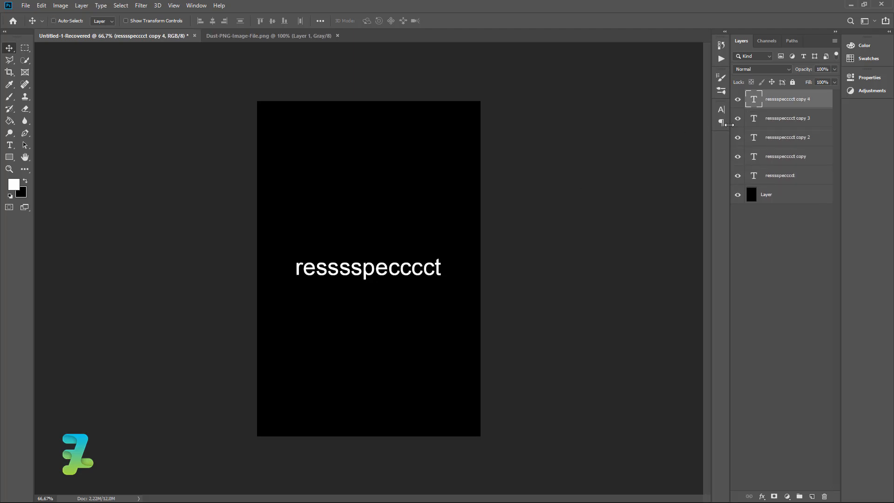
pyautogui.click(785, 122)
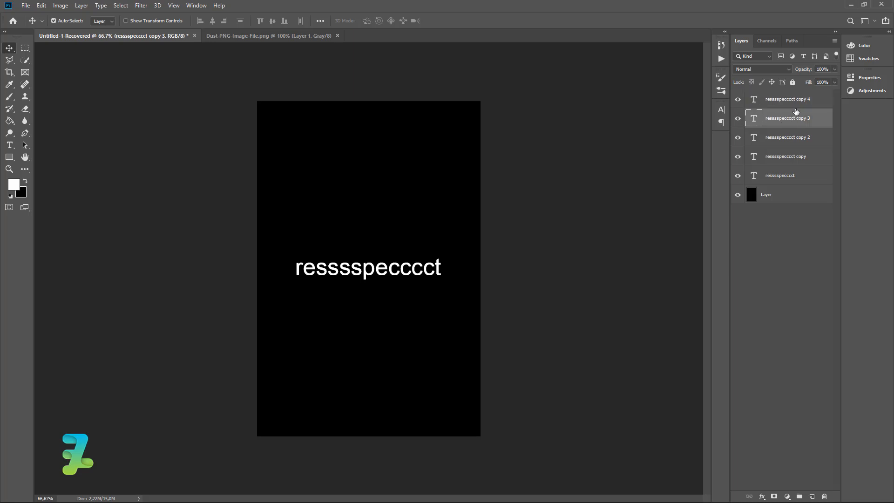
pyautogui.hotkey('ctrl', 'j')
# Step: Turn off the blue channel in the blending options of the "copy 5" text layer
pyautogui.doubleClick(823, 121)
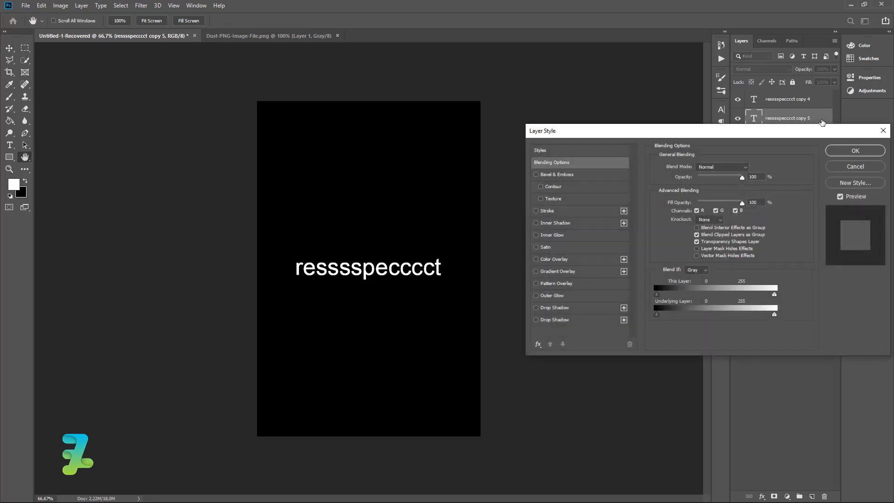
pyautogui.click(735, 210)
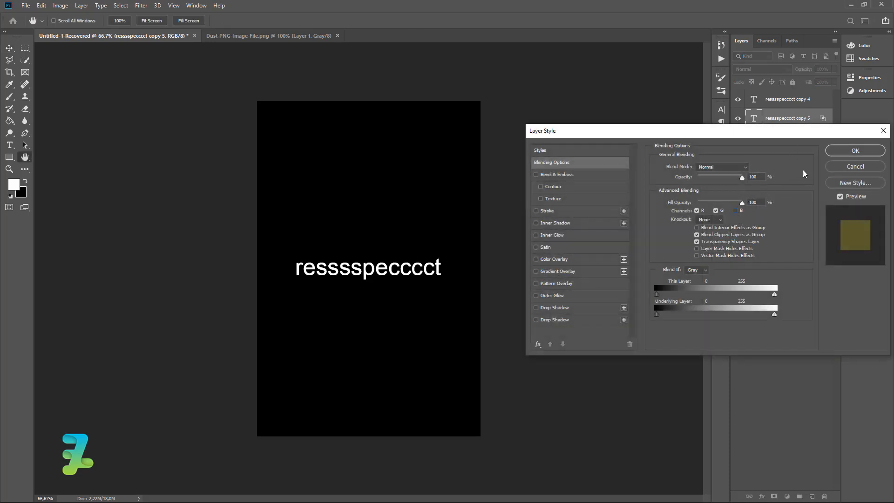
pyautogui.click(836, 157)
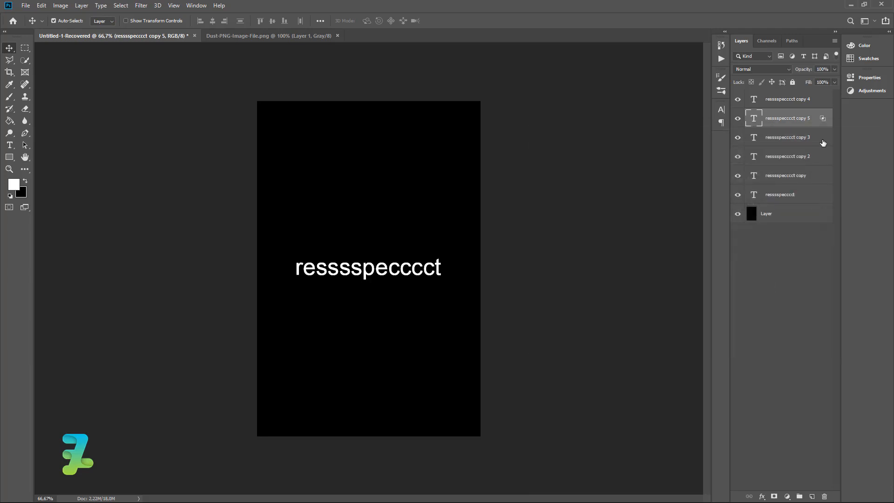
# Step: Turn off the green channel in the blending options of the "copy 3" text layer
pyautogui.doubleClick(822, 141)
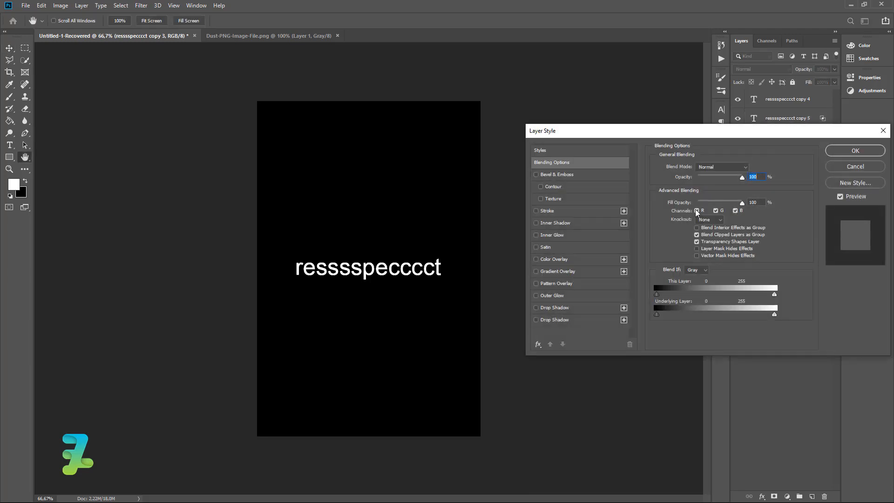
pyautogui.click(698, 211)
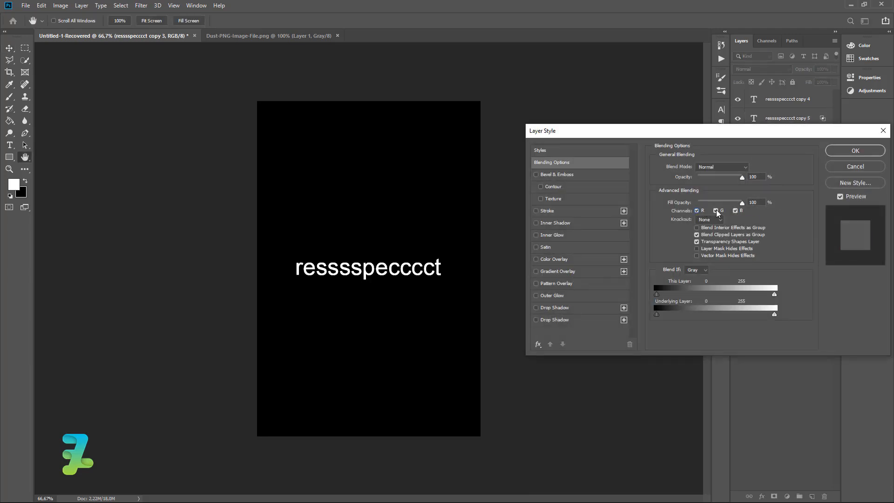
pyautogui.click(716, 211)
pyautogui.click(838, 151)
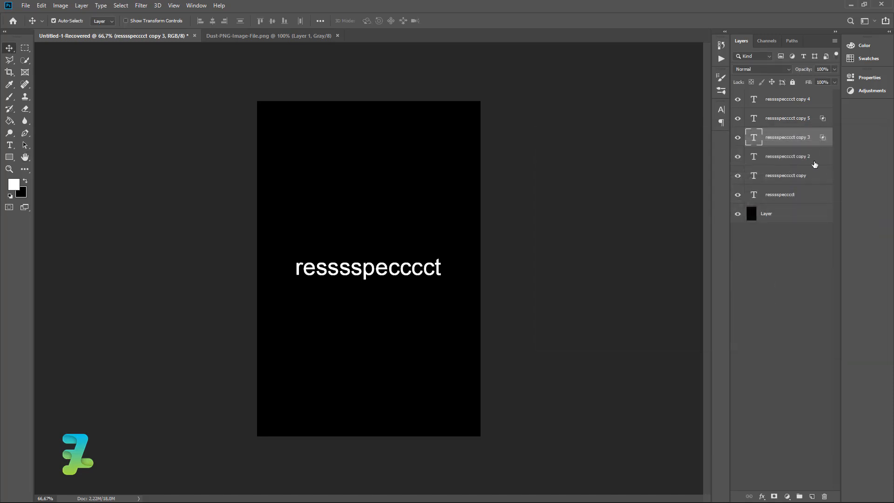
# Step: Turn off the red channel in the blending options of the "copy 2" text layer
pyautogui.doubleClick(815, 158)
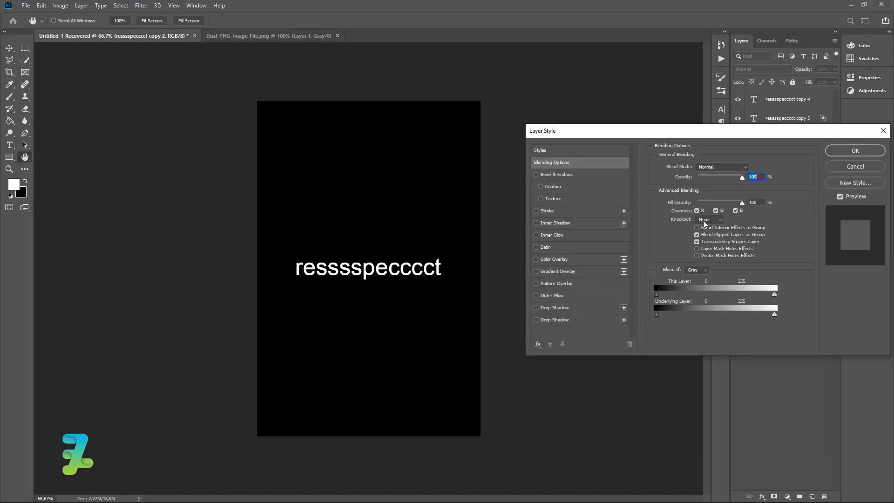
pyautogui.click(697, 211)
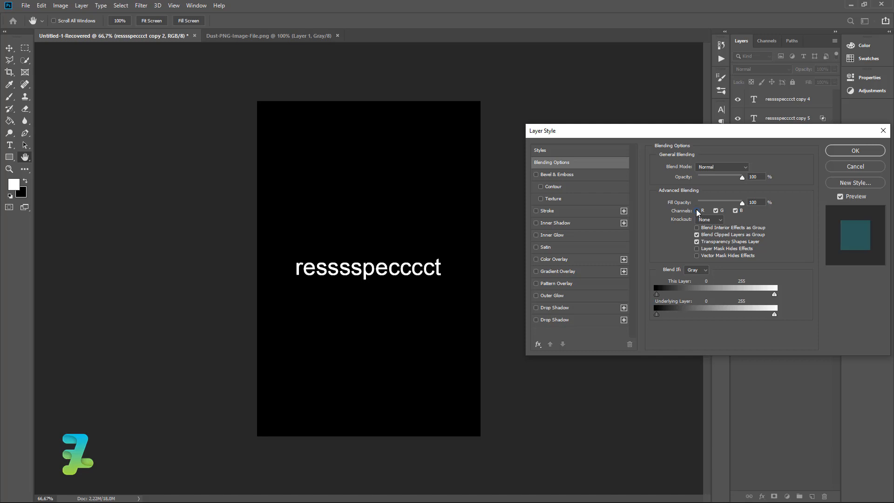
pyautogui.click(844, 152)
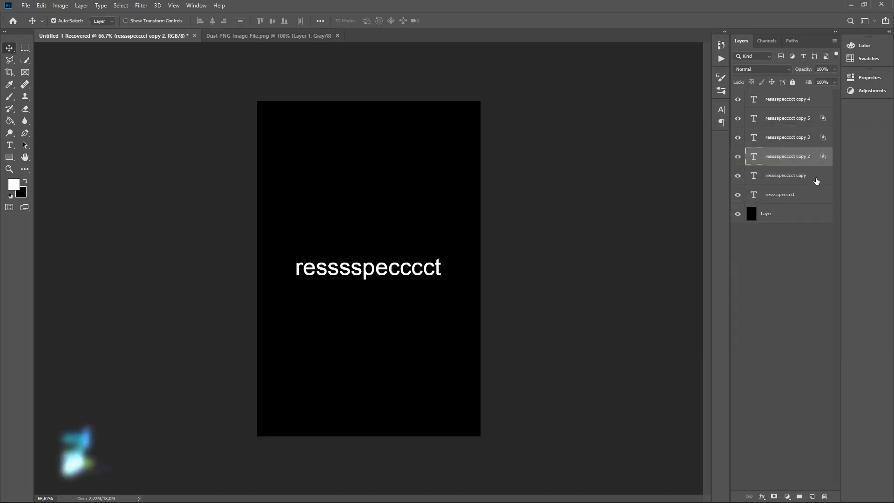
# Step: Restrict the first "copy" text layer to the blue channel by disabling its red and green blending channels
pyautogui.doubleClick(812, 177)
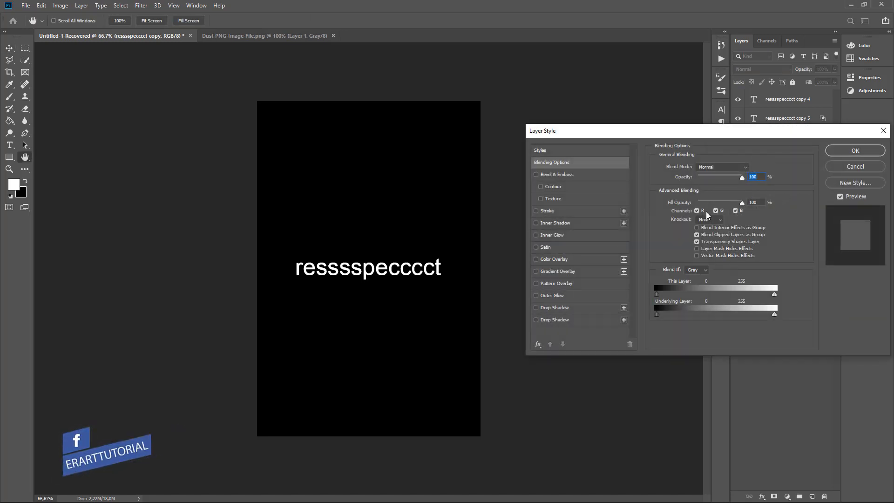
pyautogui.click(697, 211)
pyautogui.click(717, 212)
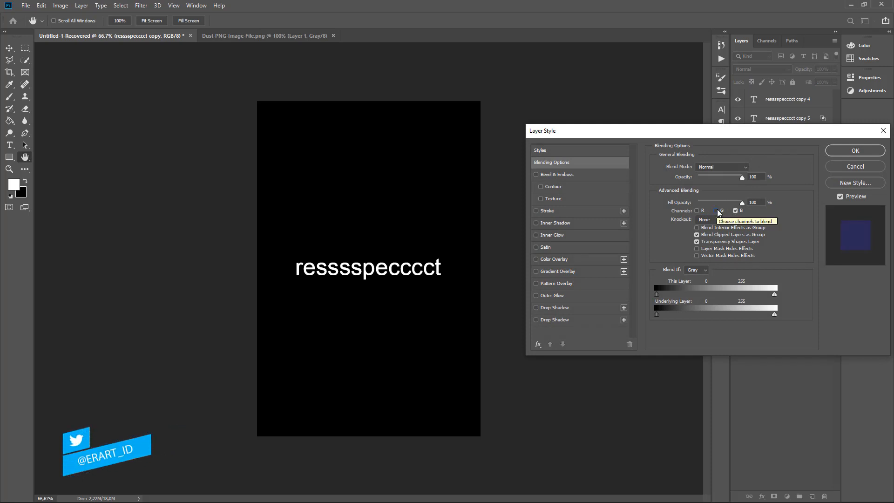
pyautogui.click(859, 151)
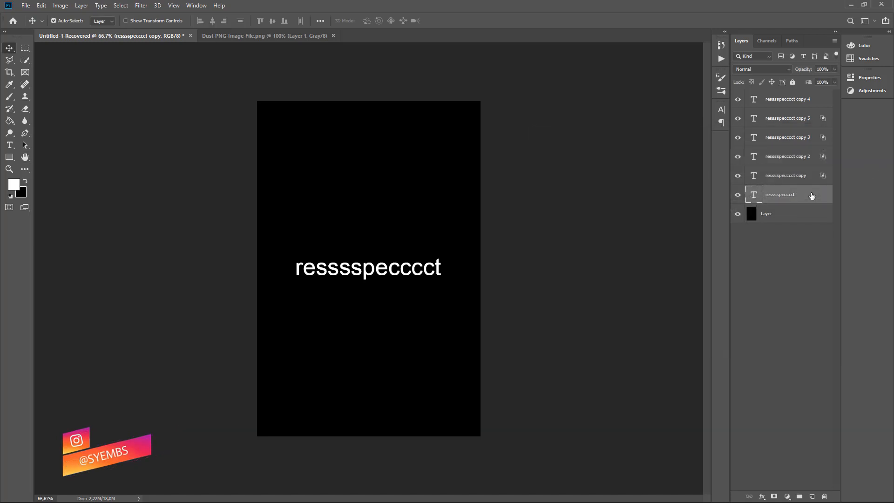
# Step: Restrict the original text layer to the green channel by disabling its blue and red blending channels
pyautogui.doubleClick(811, 195)
pyautogui.click(735, 211)
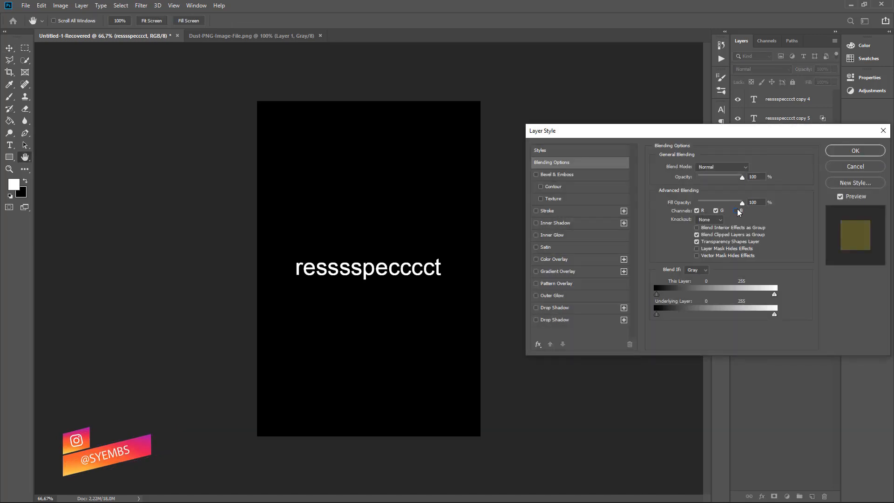
pyautogui.click(697, 211)
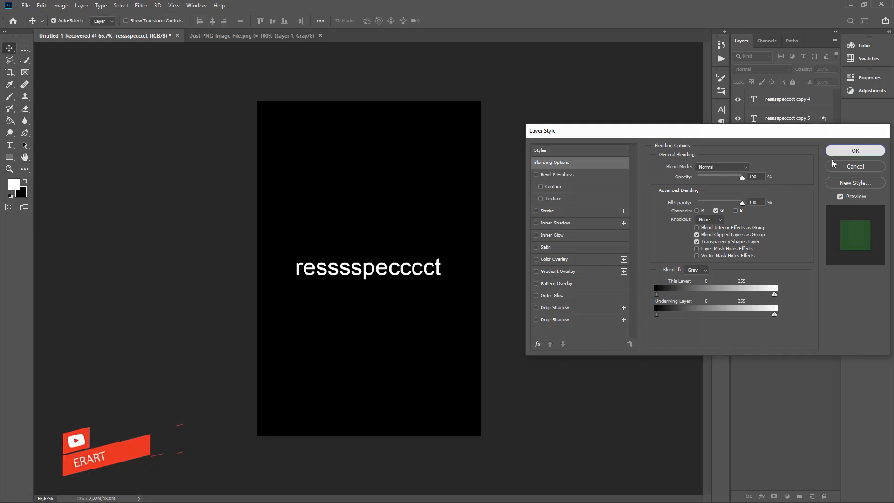
pyautogui.click(836, 154)
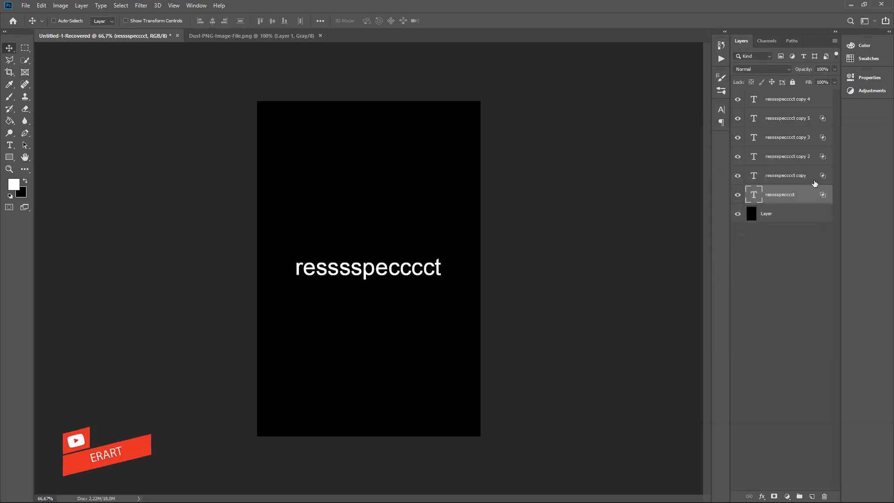
# Step: Duplicate the green-only original text layer and switch the lower one's blending channels to red only
pyautogui.hotkey('ctrl', 'j')
pyautogui.doubleClick(811, 213)
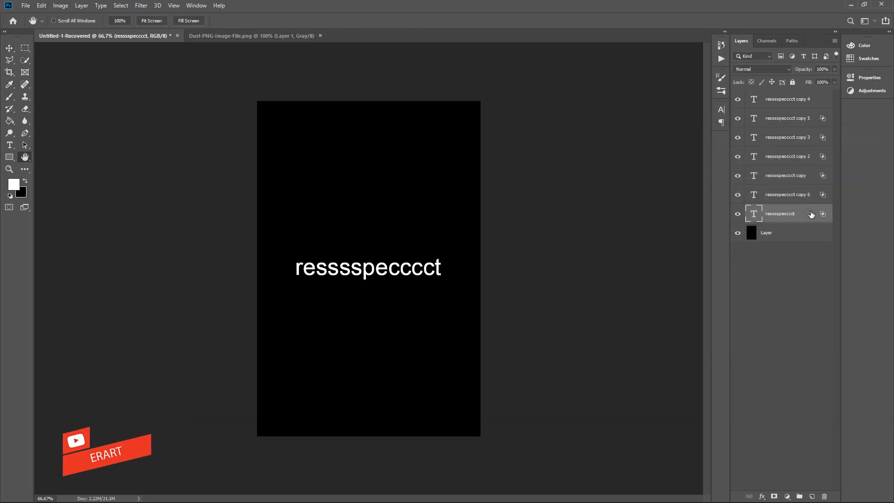
pyautogui.click(716, 210)
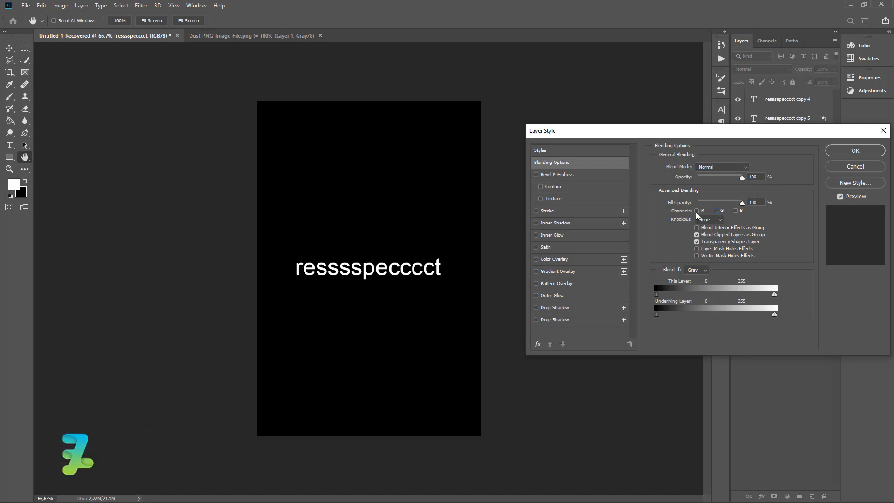
pyautogui.click(697, 211)
pyautogui.click(834, 152)
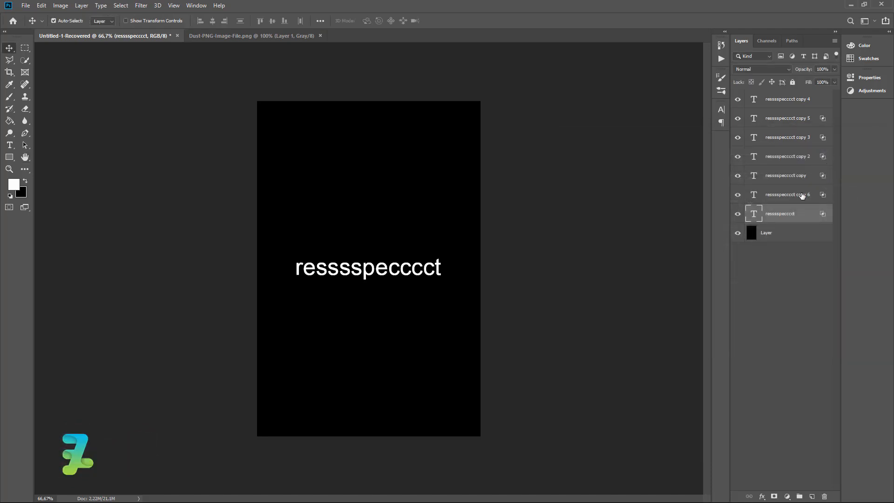
# Step: Offset the bottom, red-only text layer slightly up and to the right behind the white text
pyautogui.keyDown('shift'); pyautogui.click(801, 106); pyautogui.keyUp('shift')
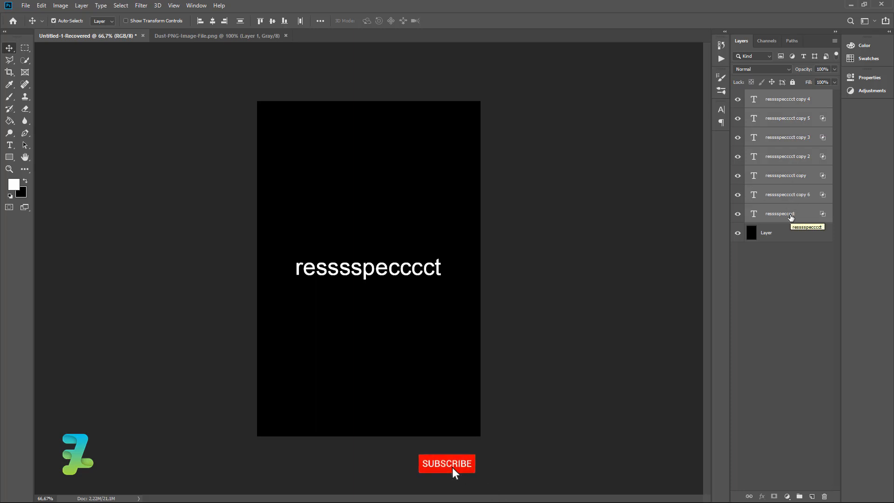
pyautogui.click(790, 215)
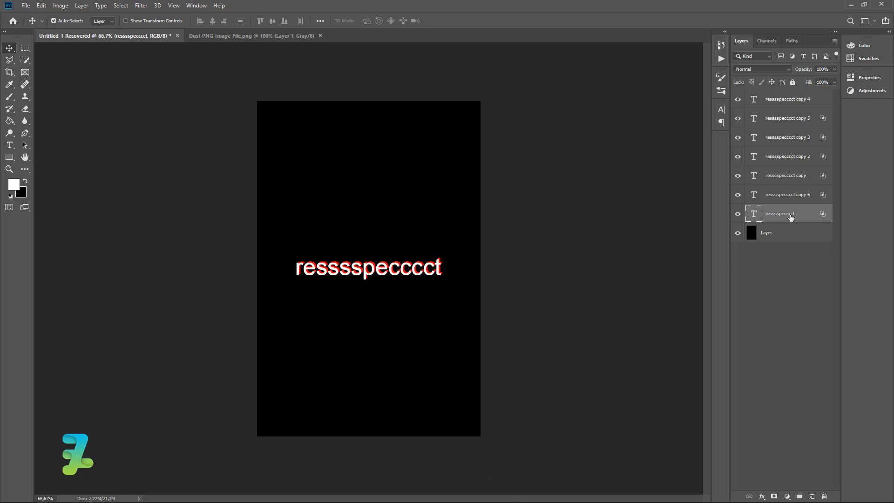
# Step: Offset the text layers "copy 6", "copy", "copy 2", "copy 3" and "copy 5" slightly in different directions around the white text
pyautogui.click(791, 200)
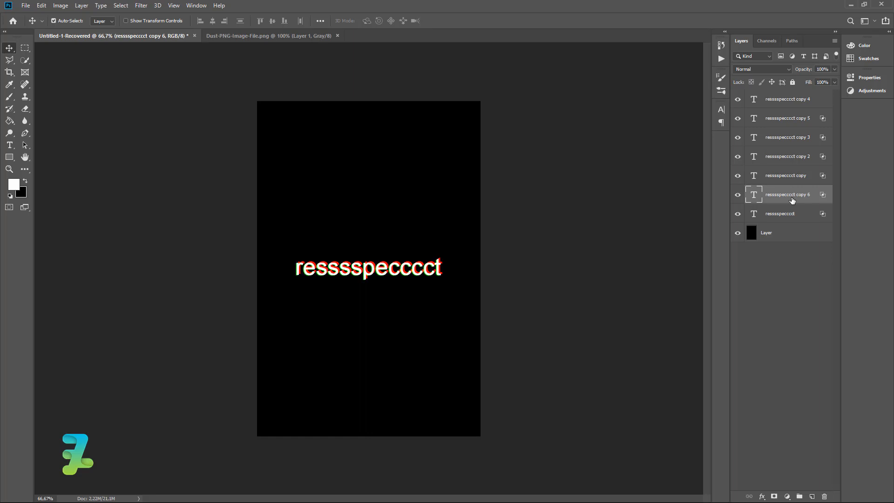
pyautogui.click(806, 175)
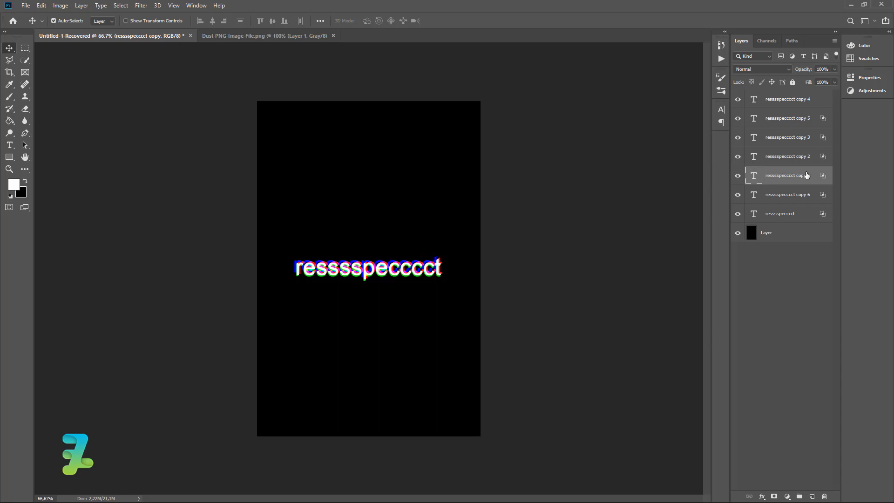
pyautogui.click(772, 155)
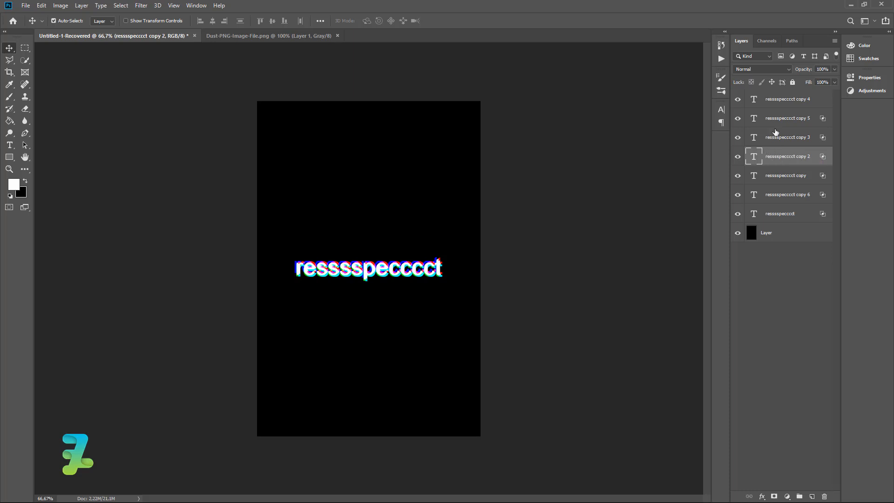
pyautogui.click(775, 140)
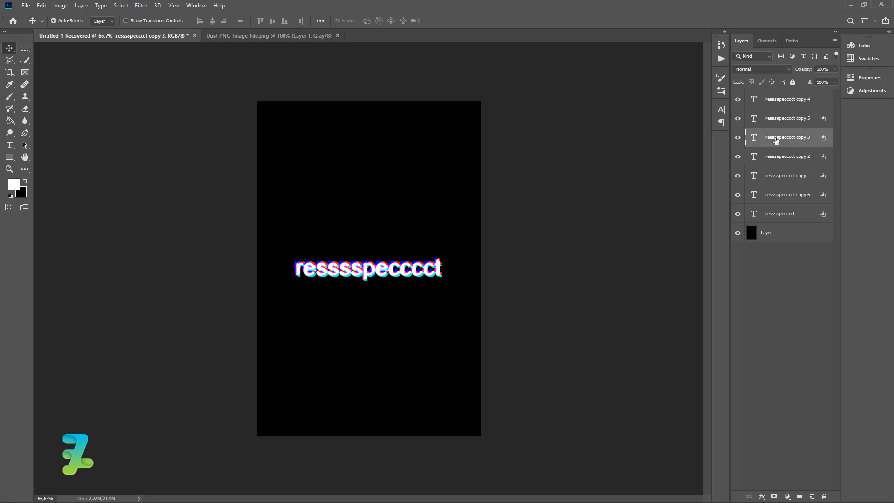
pyautogui.click(789, 115)
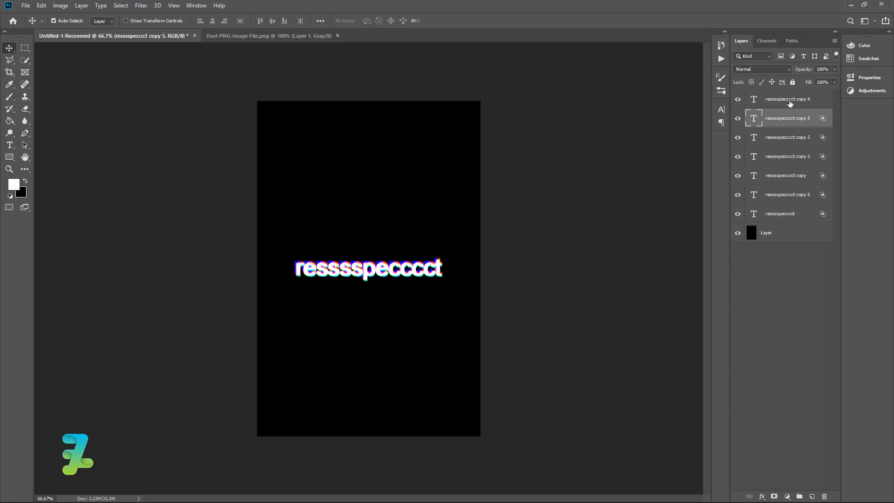
# Step: Duplicate the six text layers from "copy 4" down to "copy 6" and group the duplicates
pyautogui.click(790, 103)
pyautogui.keyDown('shift'); pyautogui.click(779, 202); pyautogui.keyUp('shift')
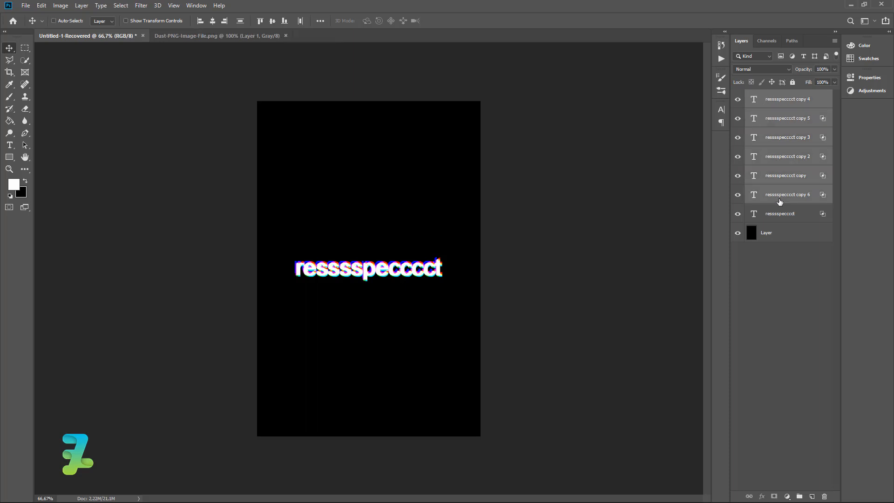
pyautogui.hotkey('ctrl', 'j')
pyautogui.hotkey('ctrl', 'g')
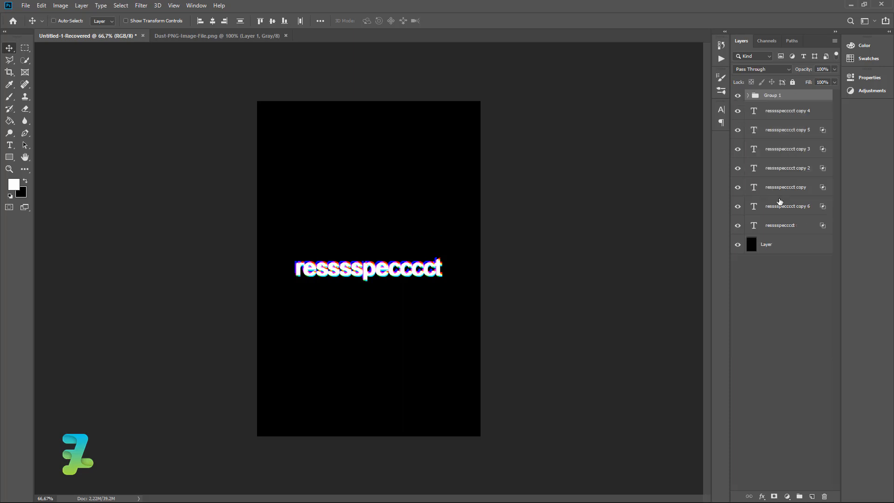
# Step: Move the new group directly above the original text layer and hide both of them
pyautogui.moveTo(754, 96); pyautogui.dragTo(777, 217)
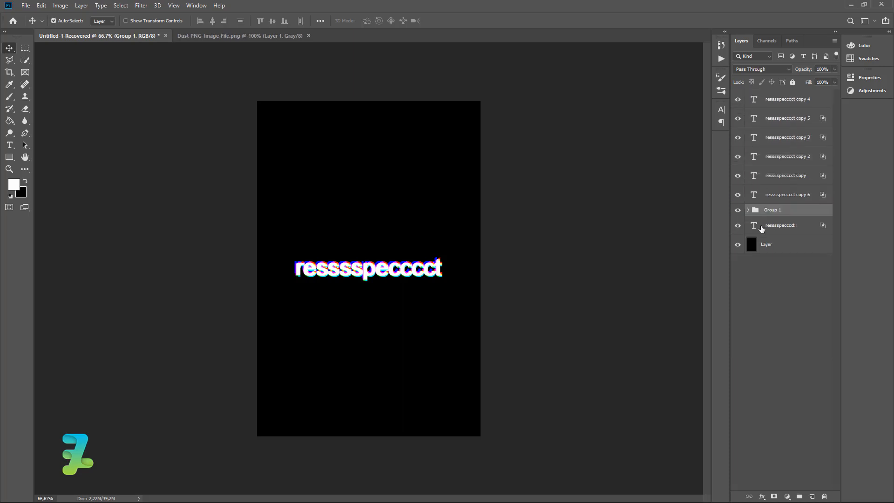
pyautogui.click(737, 225)
pyautogui.click(738, 209)
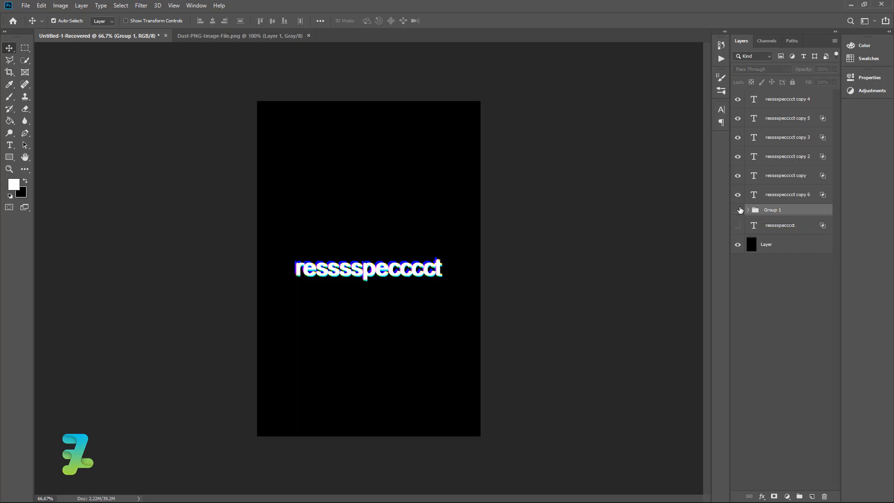
# Step: Toggle the visibility of the "copy 4" and "copy 5" text layers to examine what each contributes to the effect
pyautogui.click(763, 194)
pyautogui.keyDown('shift'); pyautogui.click(784, 103); pyautogui.keyUp('shift')
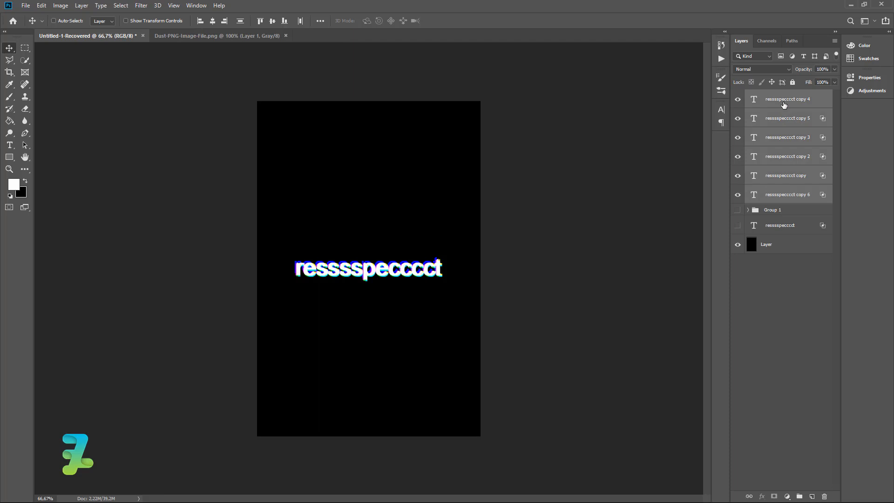
pyautogui.click(739, 99)
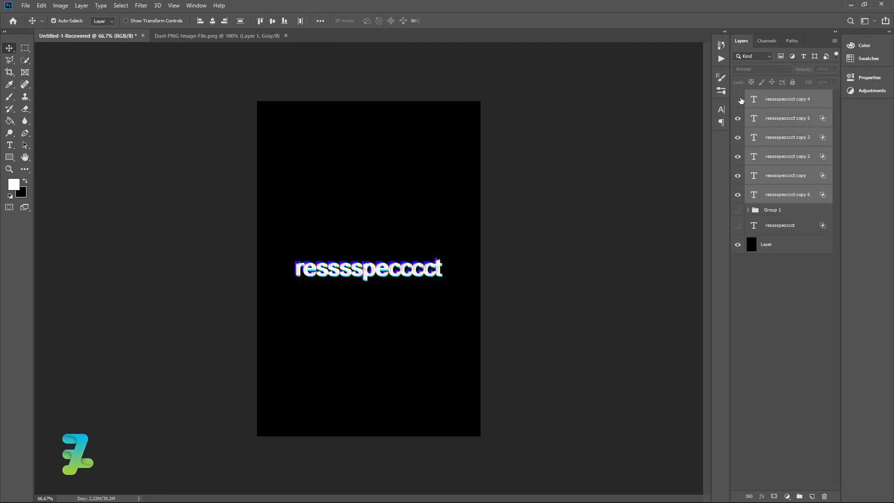
pyautogui.click(739, 100)
pyautogui.click(737, 100)
pyautogui.click(737, 100)
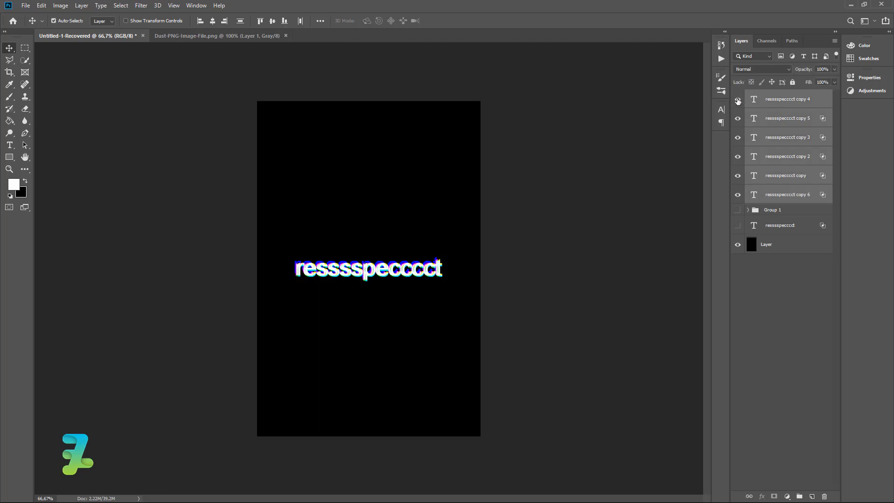
pyautogui.click(737, 100)
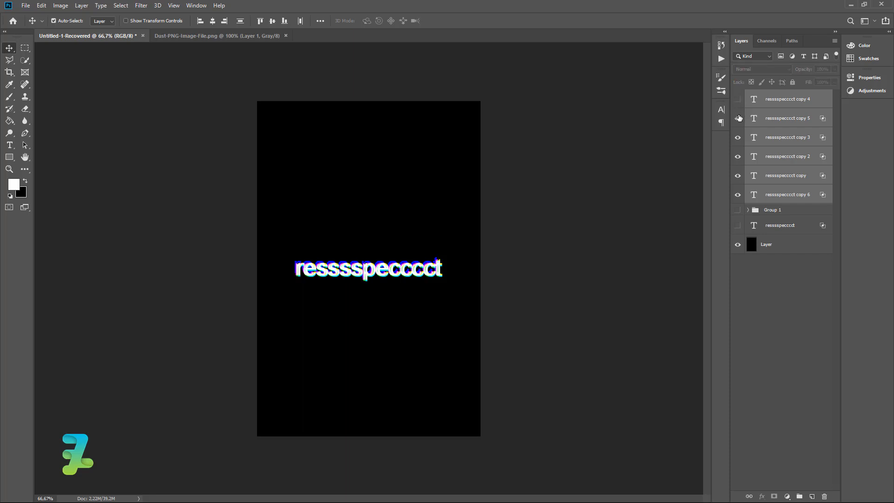
pyautogui.click(739, 117)
pyautogui.click(739, 117)
pyautogui.click(739, 118)
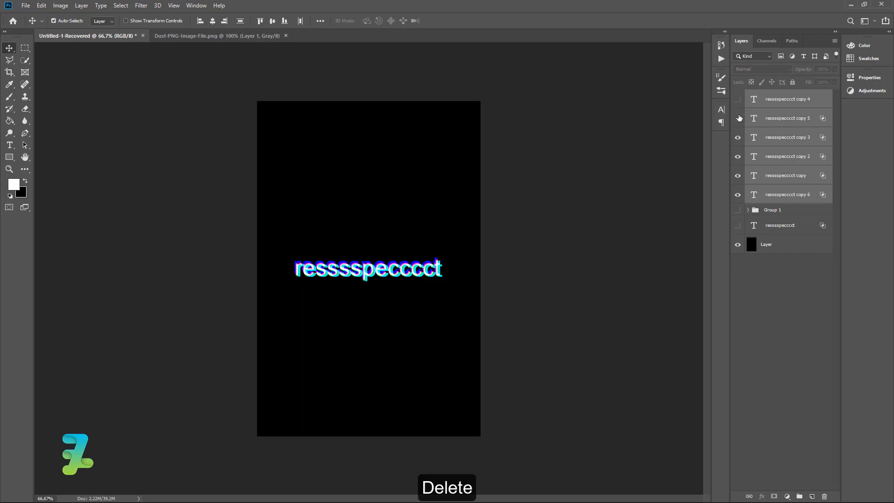
# Step: Show the "copy 5" text layer and delete the plain white "copy 4" text layer
pyautogui.click(775, 117)
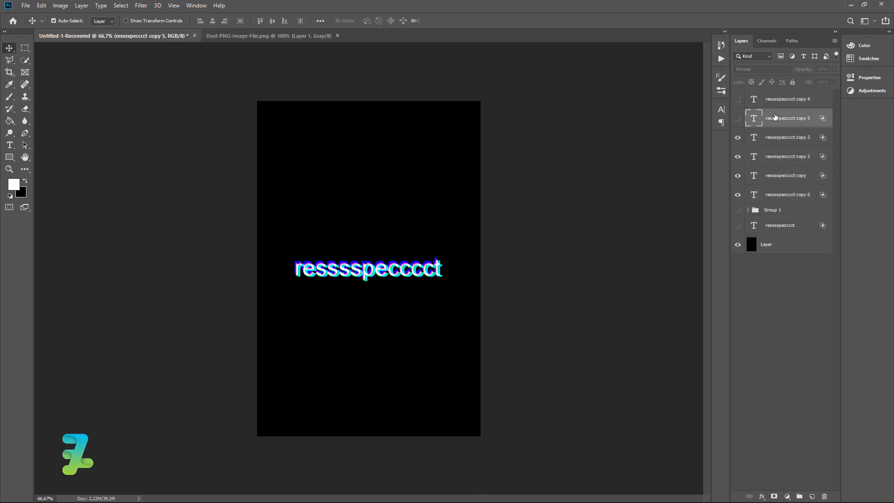
pyautogui.keyDown('shift'); pyautogui.click(775, 106); pyautogui.keyUp('shift')
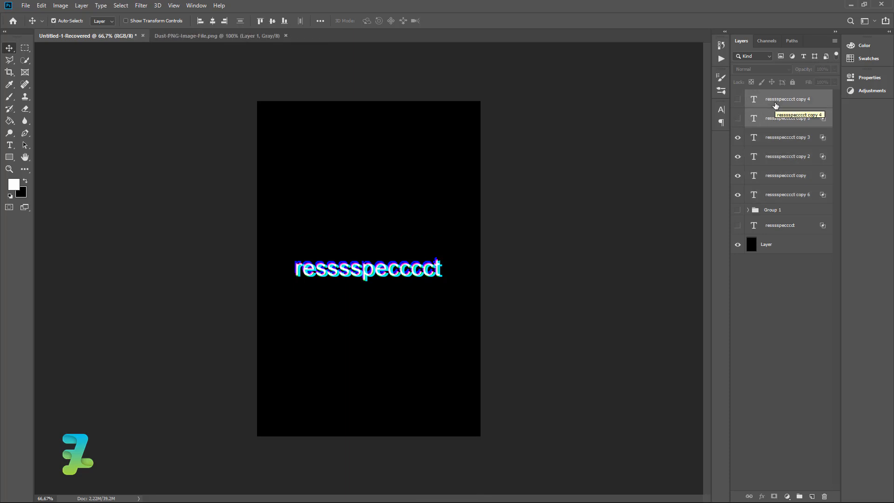
pyautogui.click(737, 119)
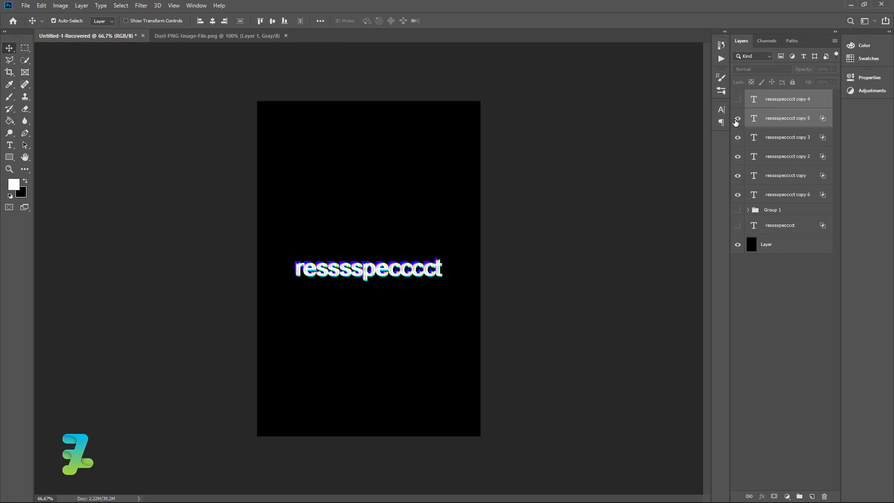
pyautogui.click(759, 100)
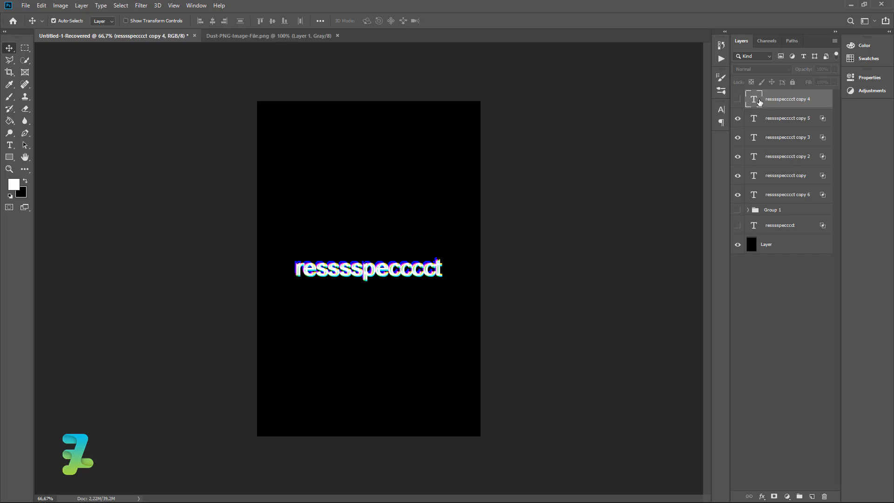
pyautogui.press('Delete')
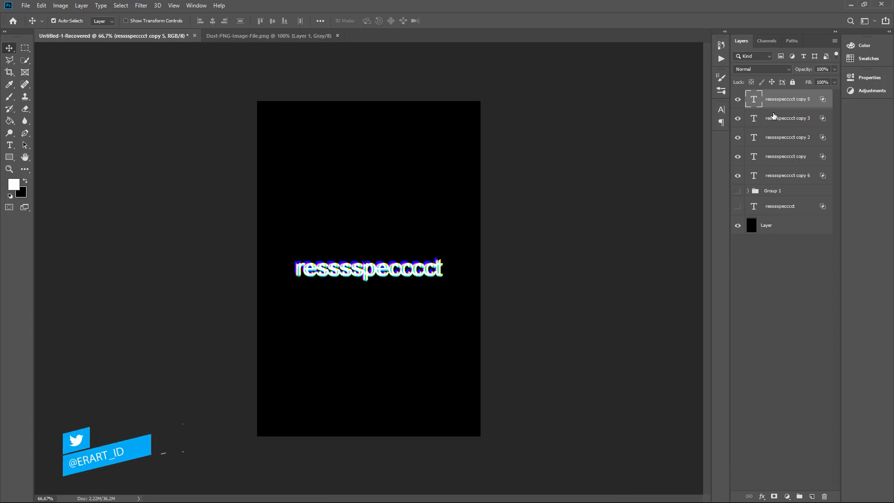
# Step: Group the five visible text layers and convert the group to a smart object for smart filters
pyautogui.keyDown('shift'); pyautogui.click(793, 177); pyautogui.keyUp('shift')
pyautogui.hotkey('ctrl', 'g')
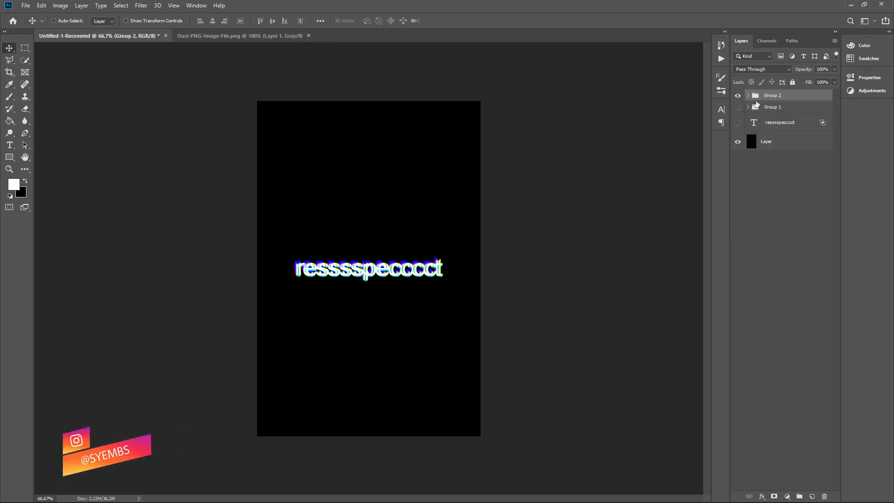
pyautogui.click(139, 5)
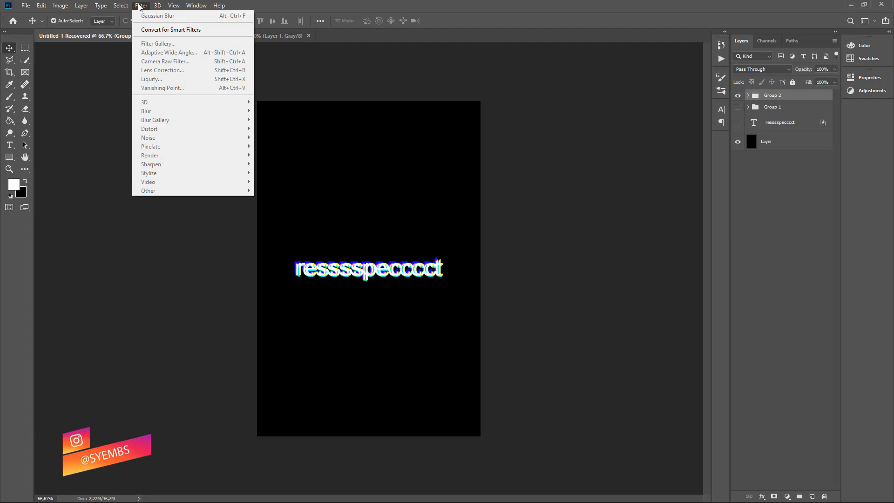
pyautogui.click(142, 29)
pyautogui.click(450, 191)
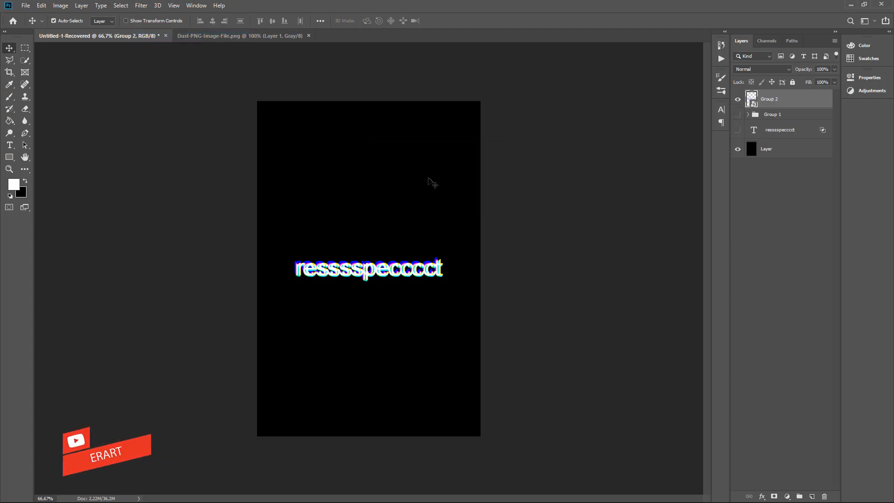
# Step: Try a sine Wave distortion with 5 generators on the grouped text smart object
pyautogui.click(141, 6)
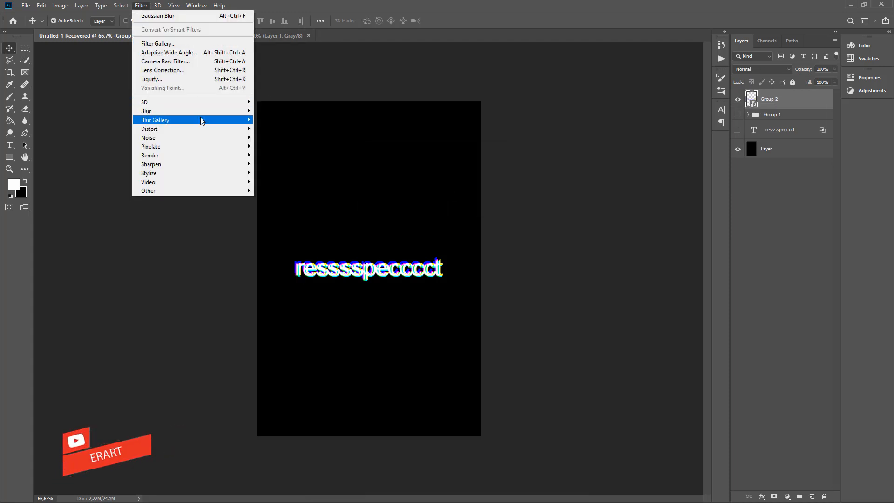
pyautogui.moveTo(202, 128)
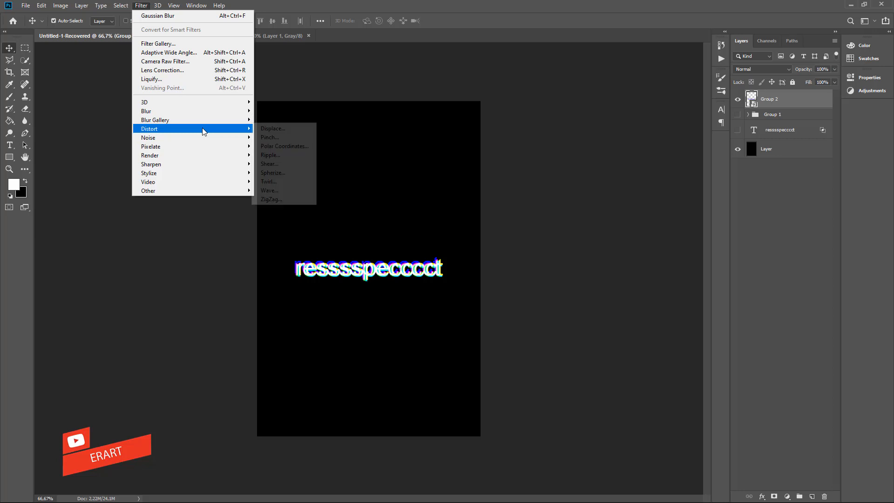
pyautogui.click(286, 190)
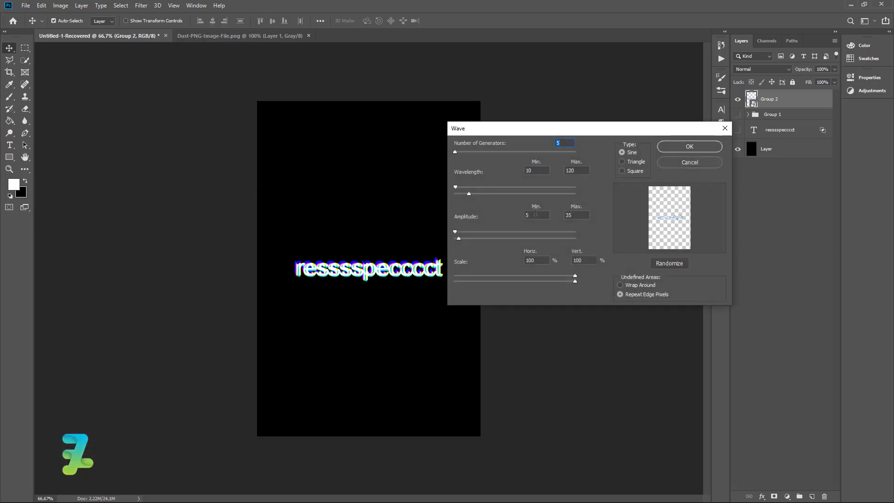
pyautogui.click(679, 144)
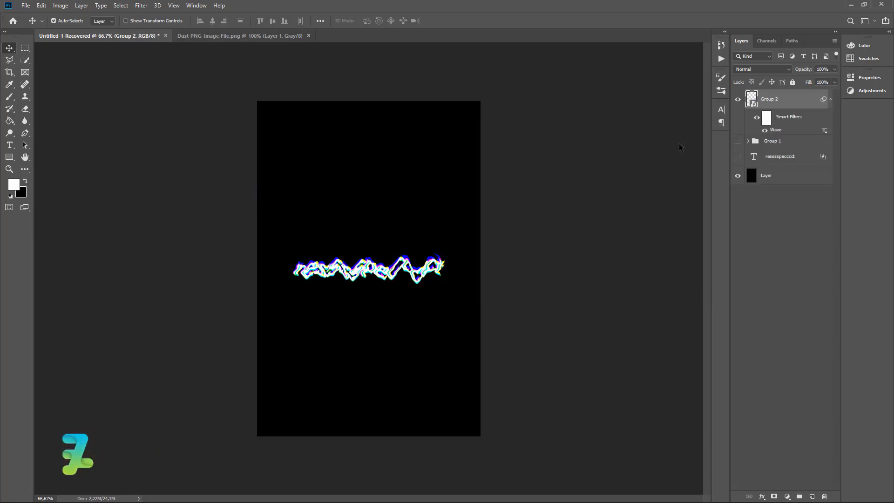
pyautogui.press('ctrl')
pyautogui.hotkey('ctrl', 'z')
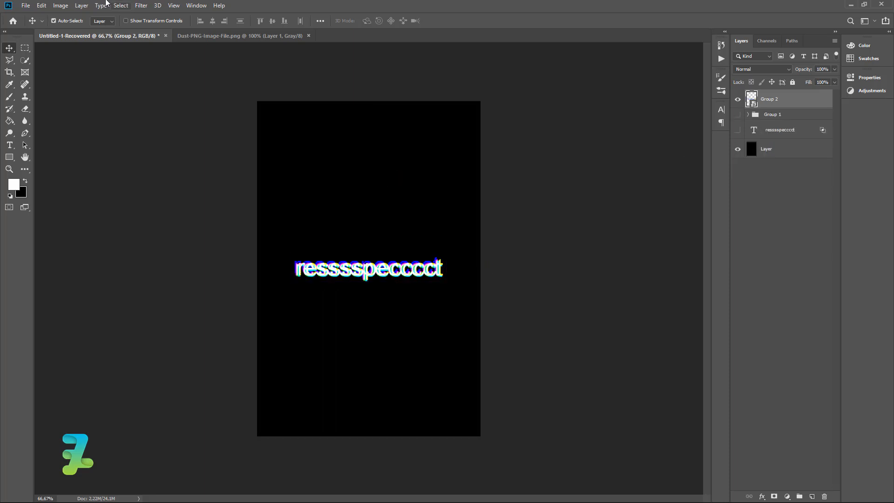
# Step: Apply a ZigZag distortion to the text smart object with amount 0, 8 ridges and the Pond Ripples style
pyautogui.click(141, 6)
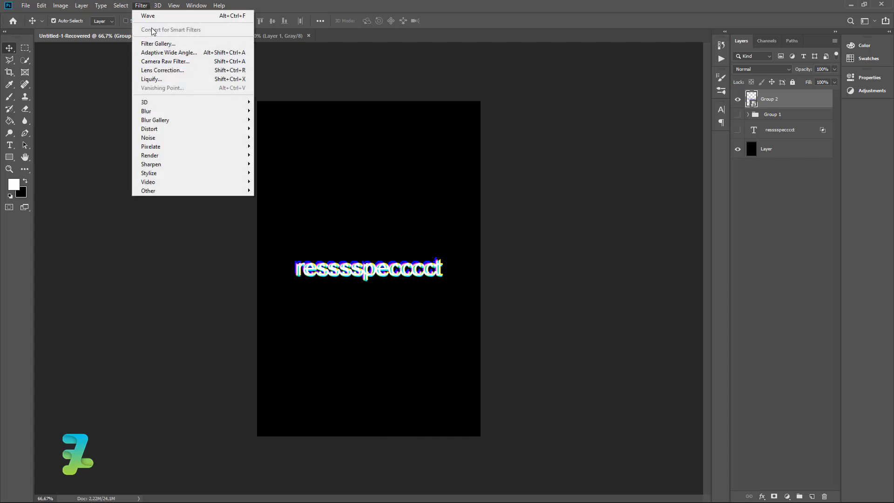
pyautogui.moveTo(207, 129)
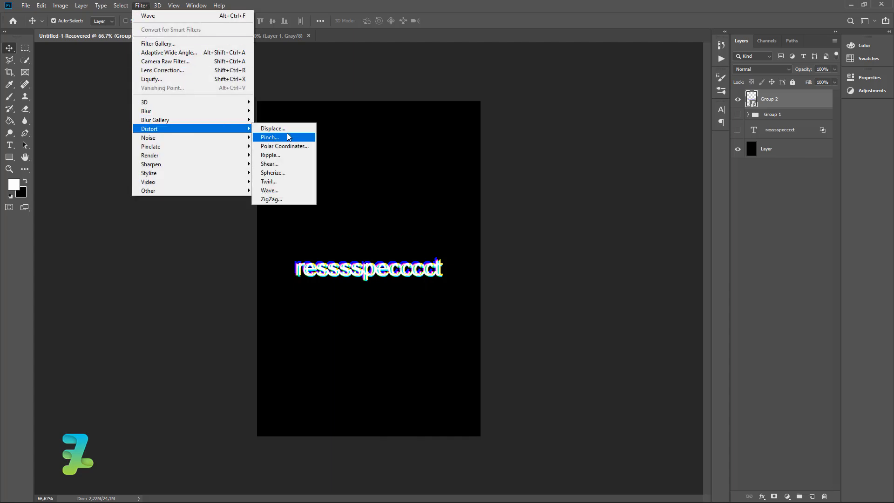
pyautogui.click(286, 198)
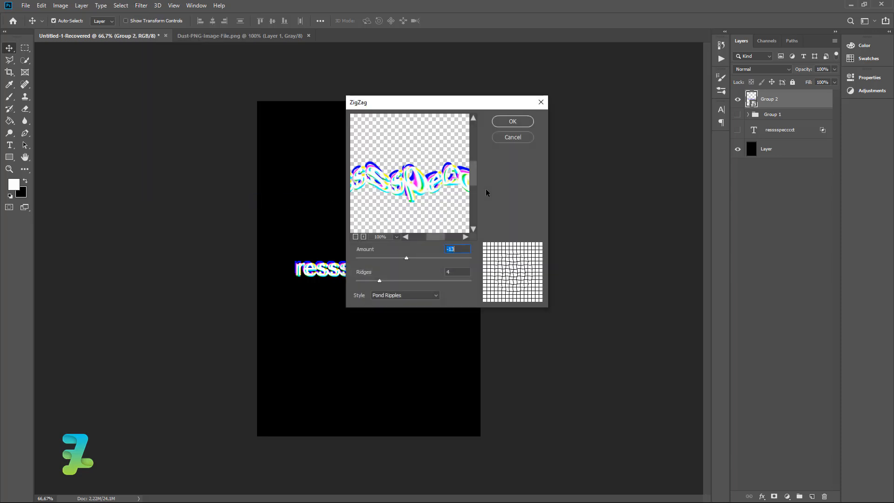
pyautogui.click(355, 237)
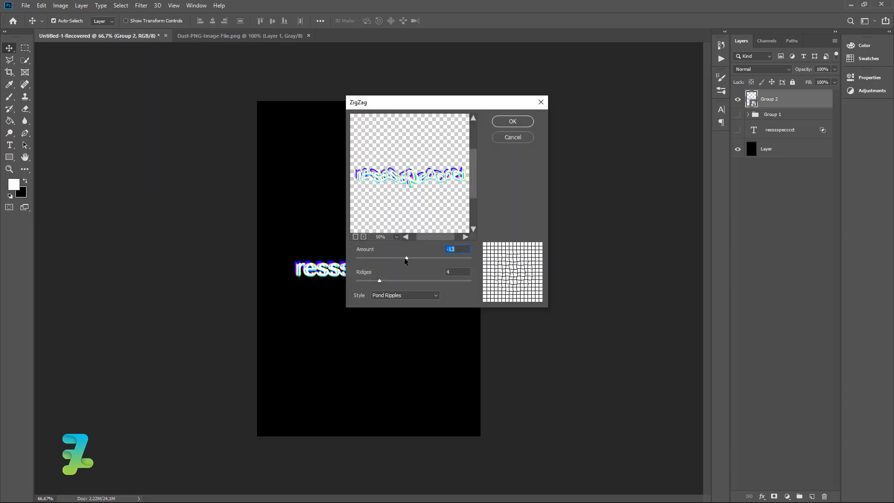
pyautogui.moveTo(405, 258)
pyautogui.mouseDown()
pyautogui.moveTo(420, 258)
pyautogui.moveTo(403, 258)
pyautogui.moveTo(418, 259)
pyautogui.moveTo(387, 280)
pyautogui.moveTo(433, 262)
pyautogui.moveTo(402, 262)
pyautogui.moveTo(412, 265)
pyautogui.mouseUp()
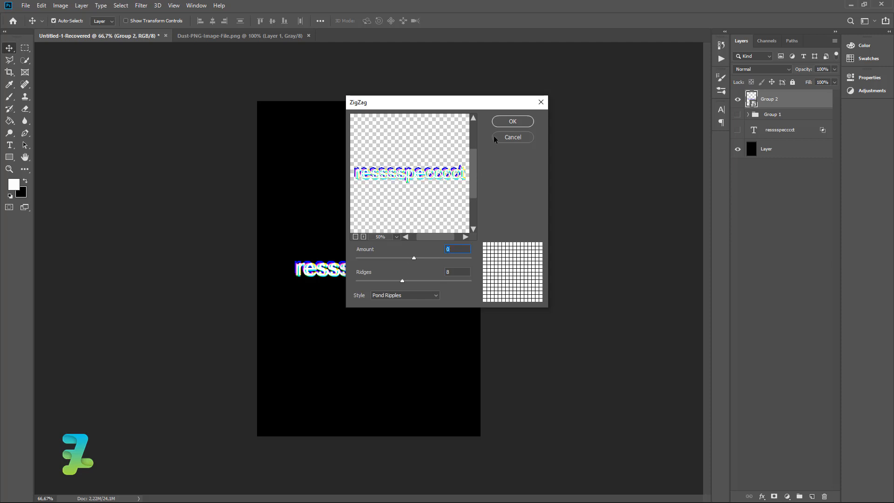
pyautogui.click(509, 120)
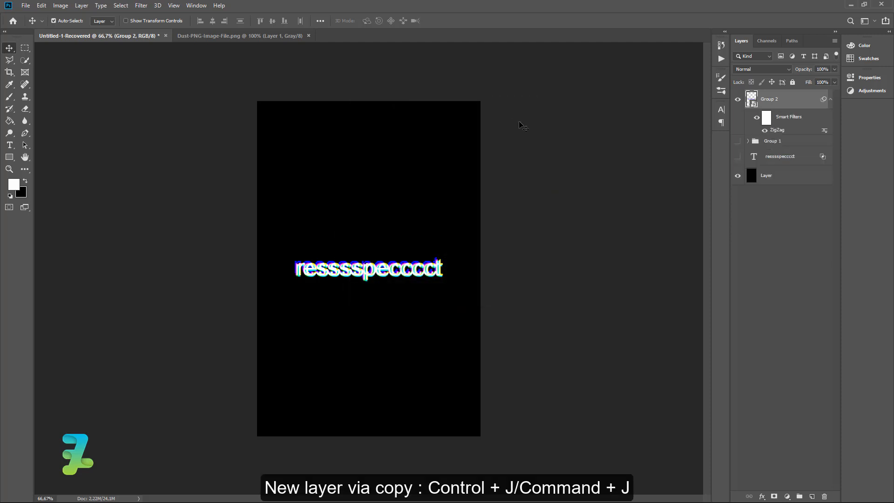
pyautogui.click(158, 5)
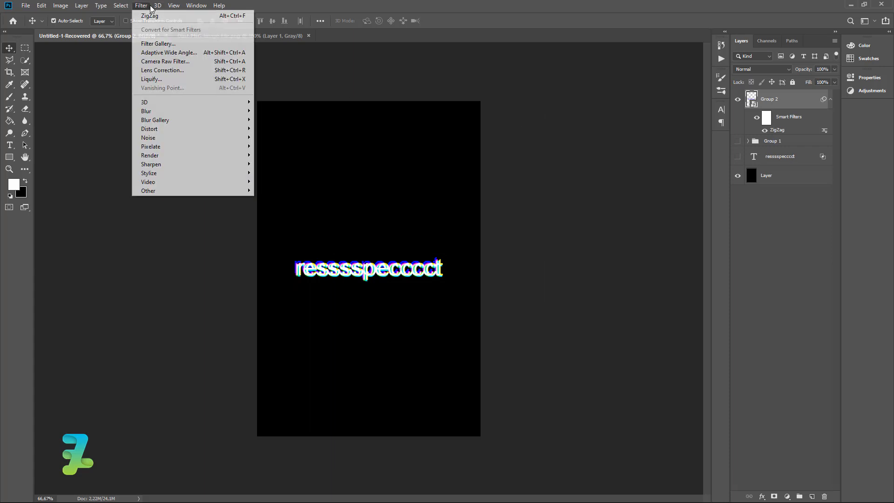
pyautogui.moveTo(140, 7)
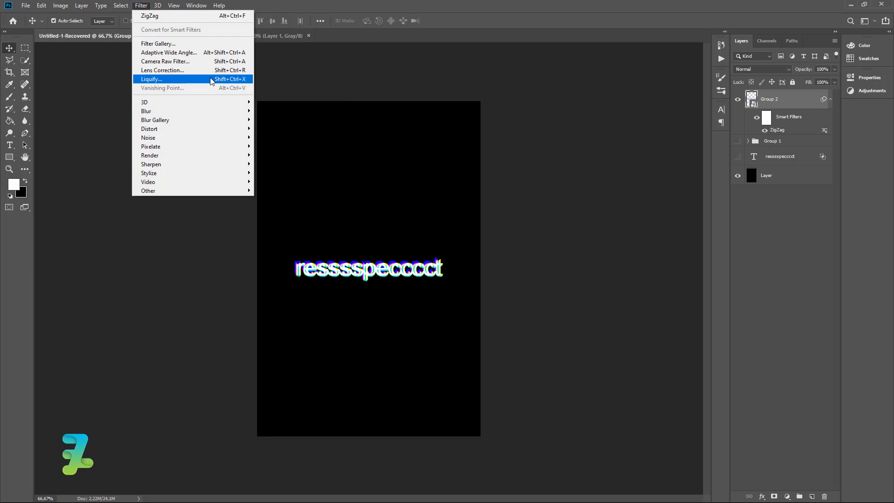
# Step: Duplicate the Group 2 smart object, move the copy to the poster's upper part, and shift the original slightly lower
pyautogui.click(784, 102)
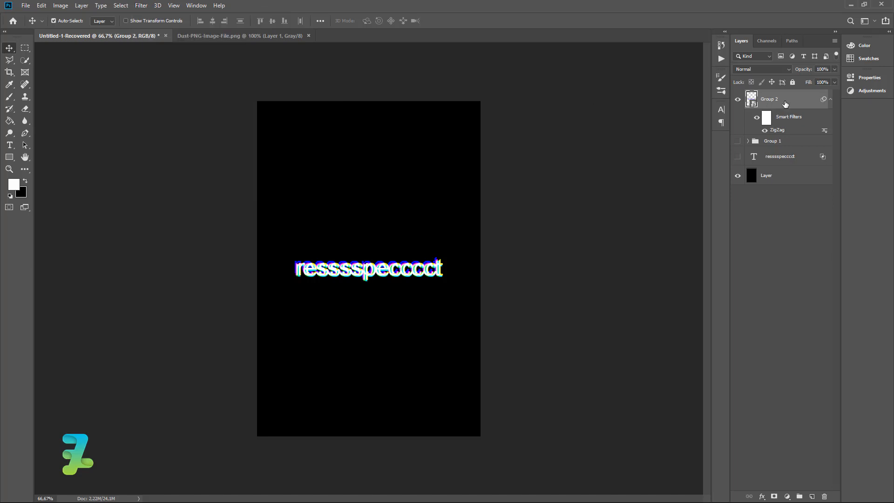
pyautogui.hotkey('ctrl', 'j')
pyautogui.moveTo(394, 279); pyautogui.dragTo(394, 188)
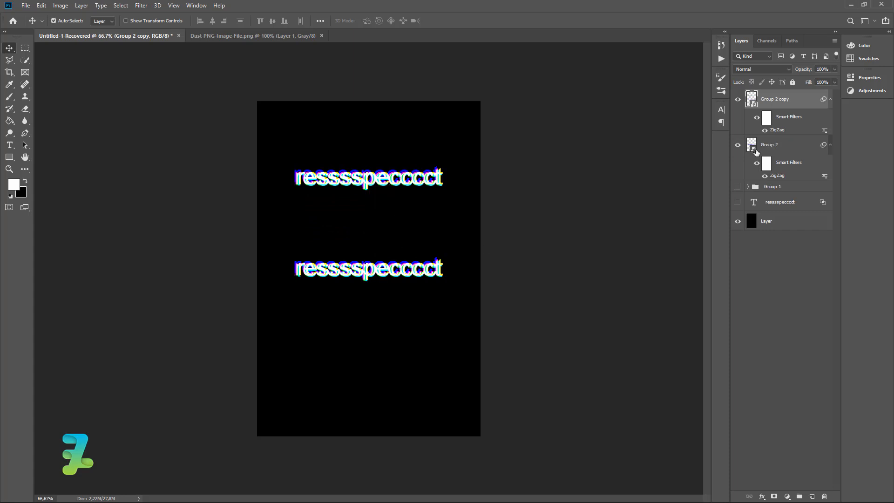
pyautogui.click(756, 151)
pyautogui.moveTo(446, 257); pyautogui.dragTo(527, 247)
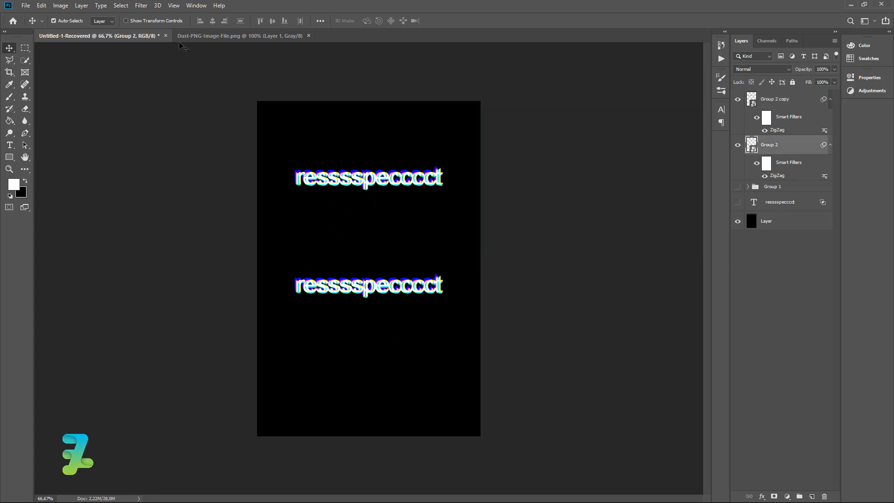
# Step: Apply a Twirl distortion with an angle of -29 to the lower text smart object, Group 2
pyautogui.click(140, 5)
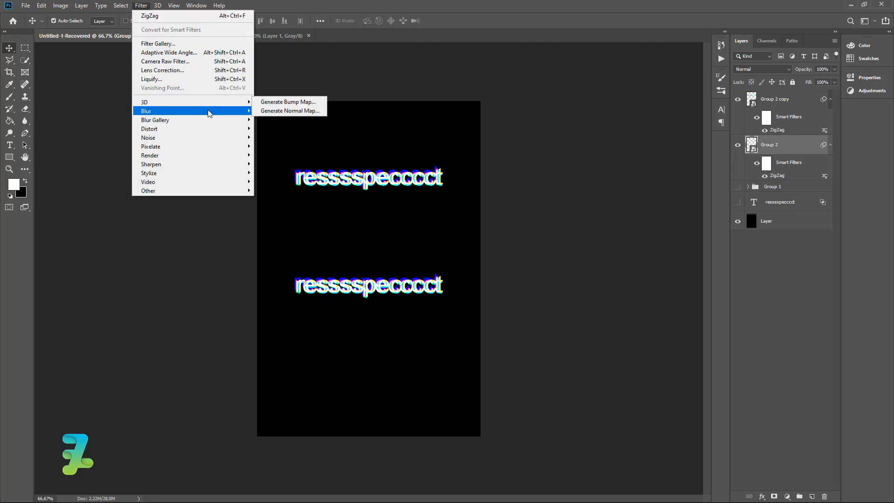
pyautogui.moveTo(244, 128)
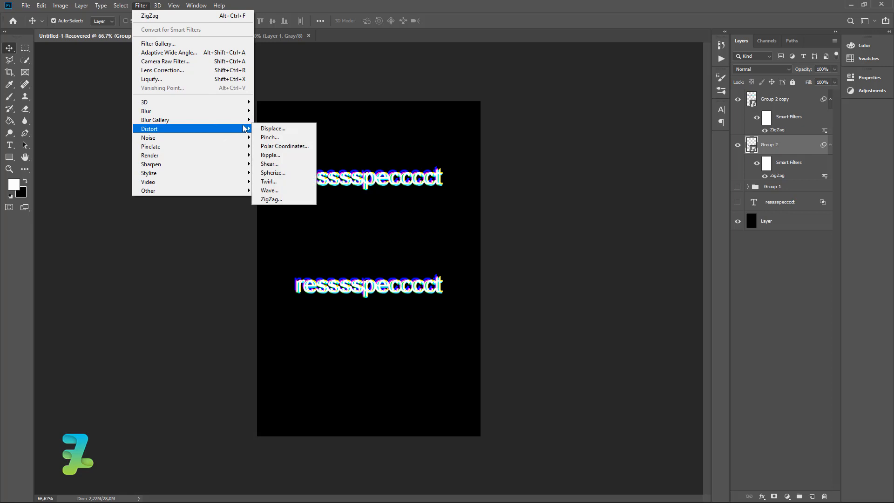
pyautogui.click(293, 185)
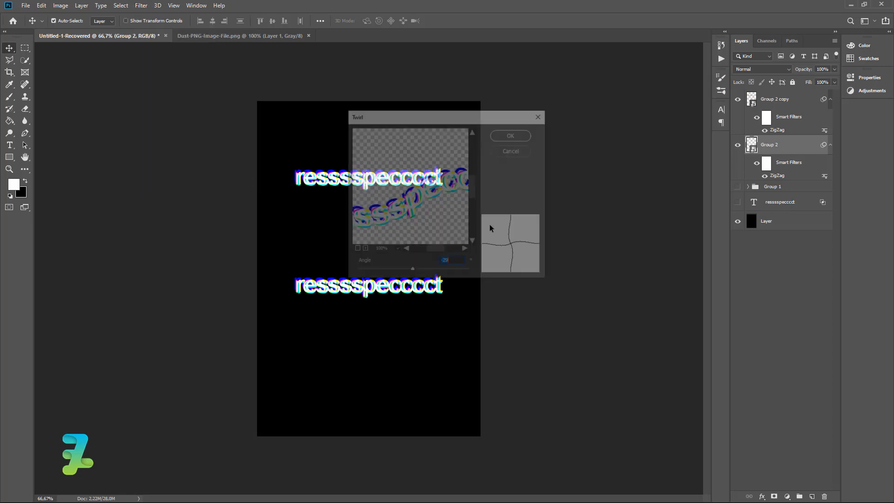
pyautogui.click(356, 250)
pyautogui.click(356, 250)
pyautogui.click(356, 249)
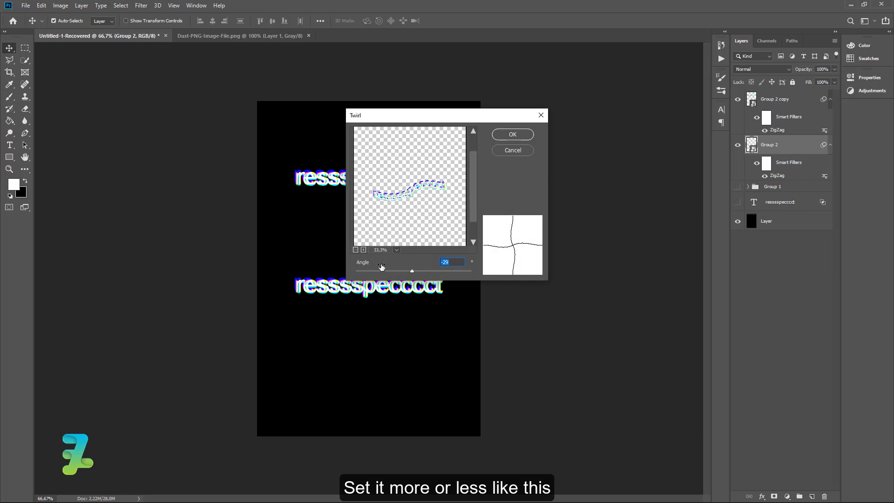
pyautogui.moveTo(411, 270); pyautogui.dragTo(411, 267)
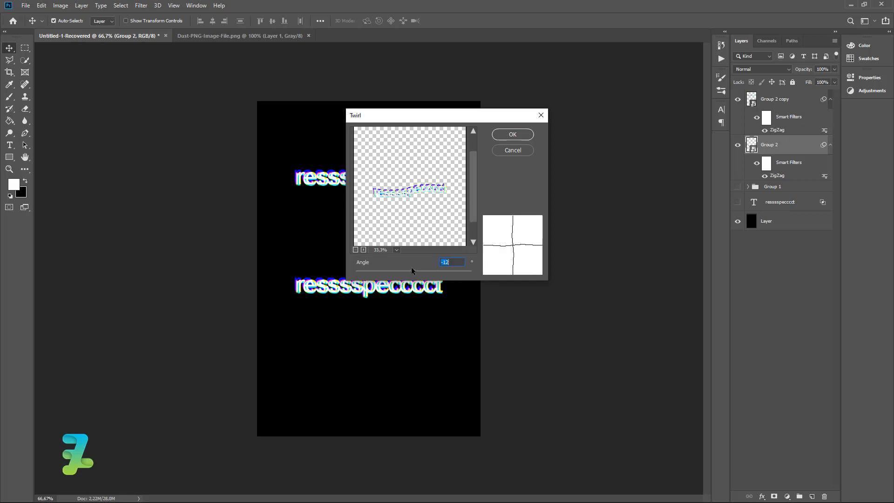
pyautogui.click(512, 134)
# Step: Apply a Twirl distortion with an angle of 12 to the upper text smart object, Group 2 copy
pyautogui.click(788, 100)
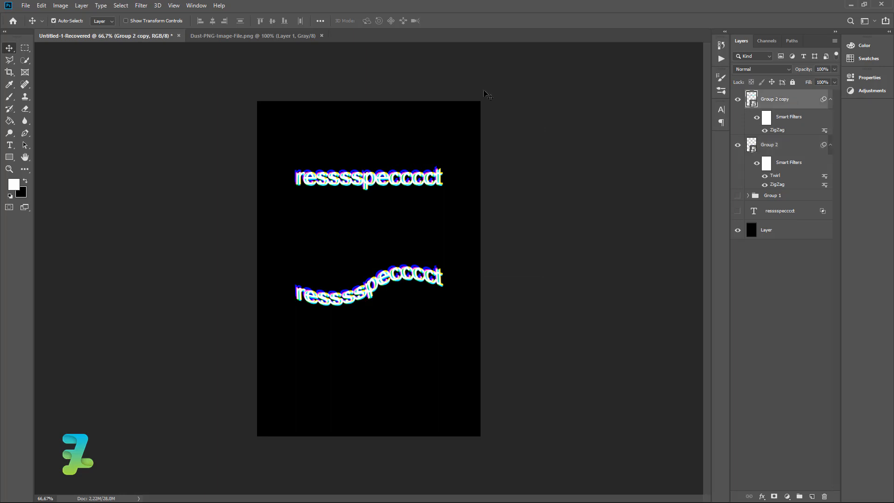
pyautogui.click(140, 6)
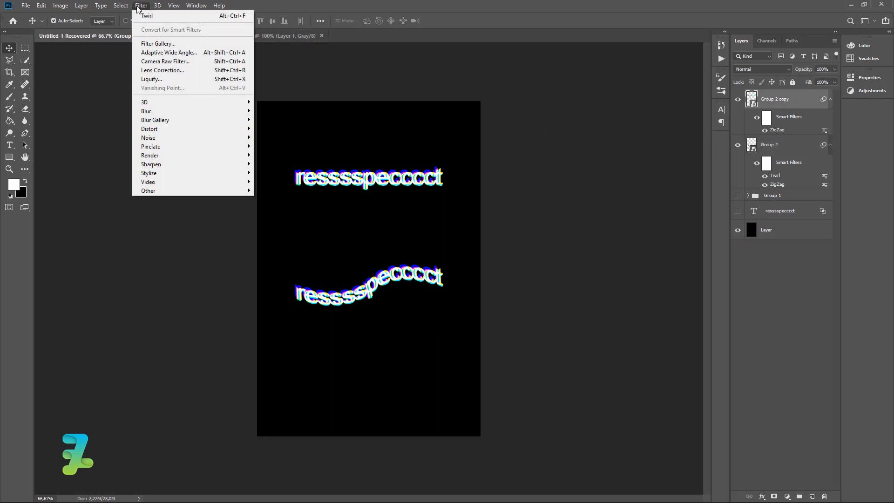
pyautogui.moveTo(232, 129)
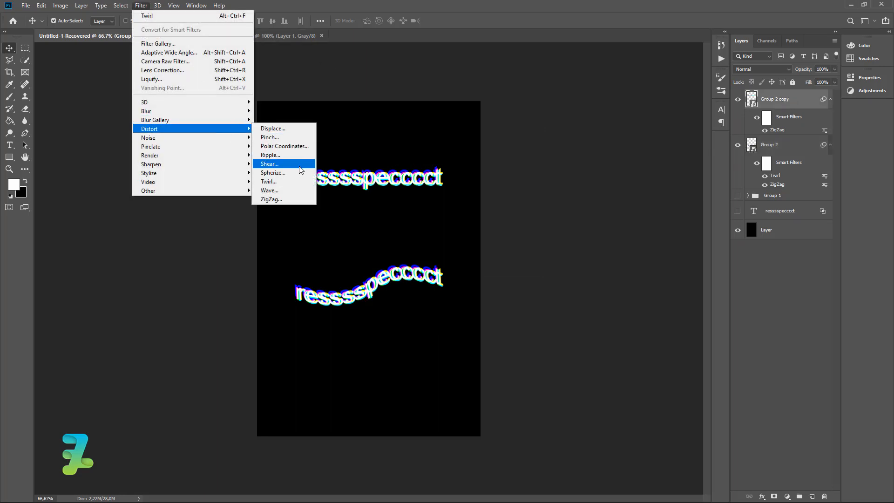
pyautogui.click(279, 181)
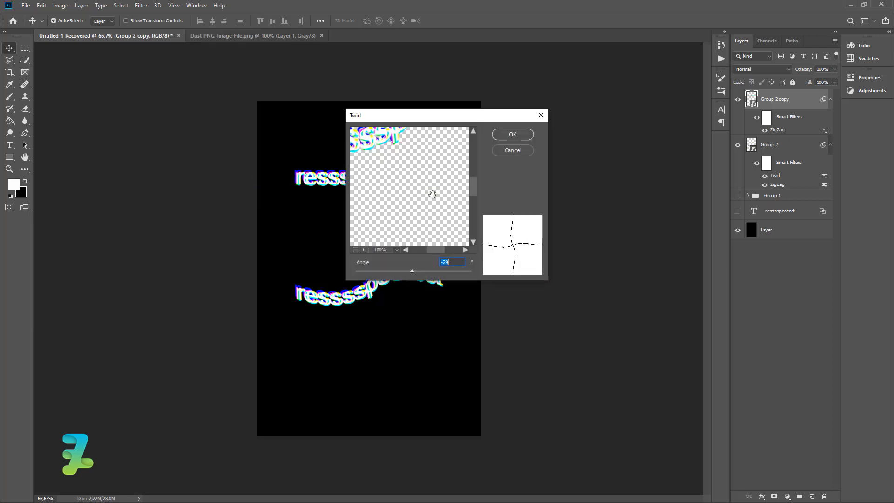
pyautogui.click(356, 249)
pyautogui.click(356, 249)
pyautogui.moveTo(412, 272); pyautogui.dragTo(414, 270)
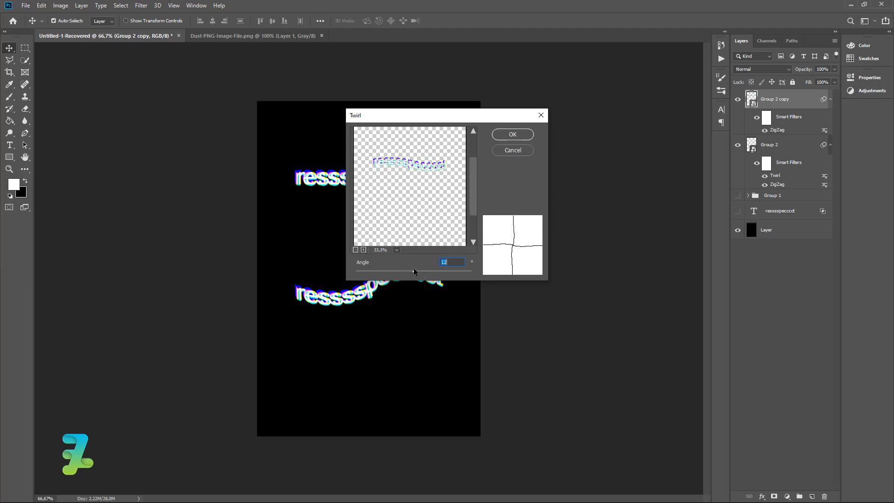
pyautogui.click(512, 135)
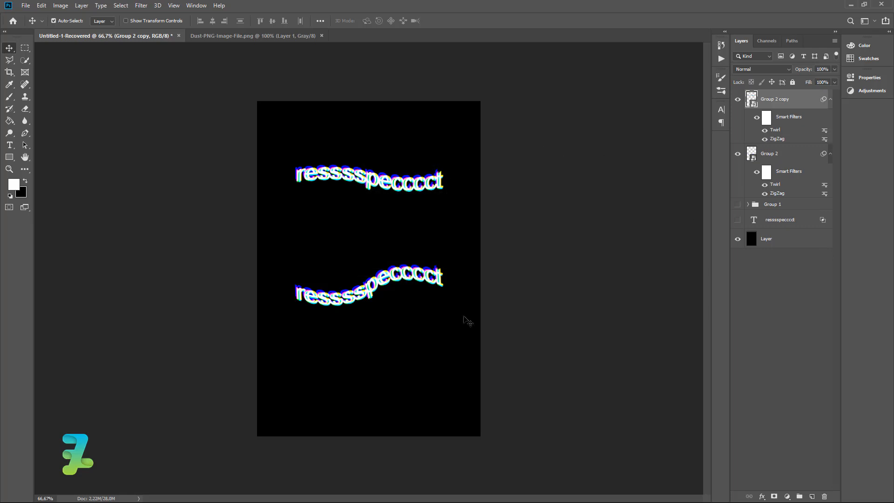
# Step: Try smearing the first letters of the lower text down to the poster's bottom edge with Liquify's Forward Warp, brush size 80
pyautogui.click(795, 156)
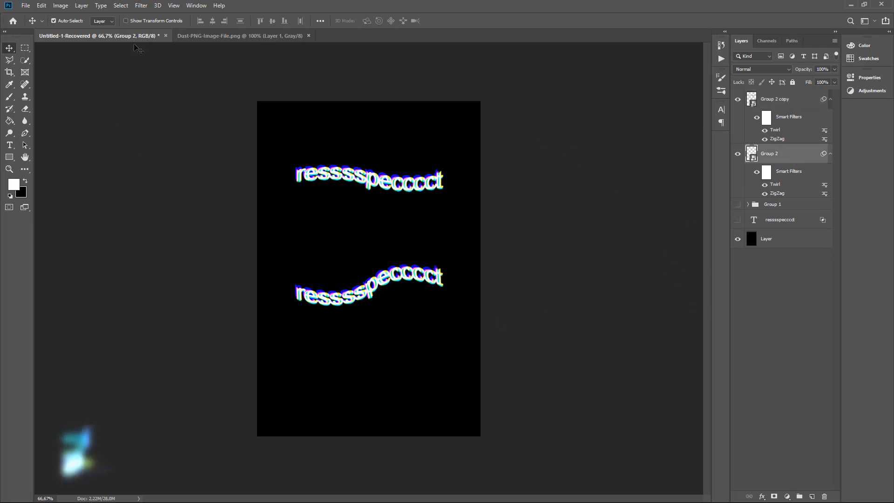
pyautogui.click(142, 6)
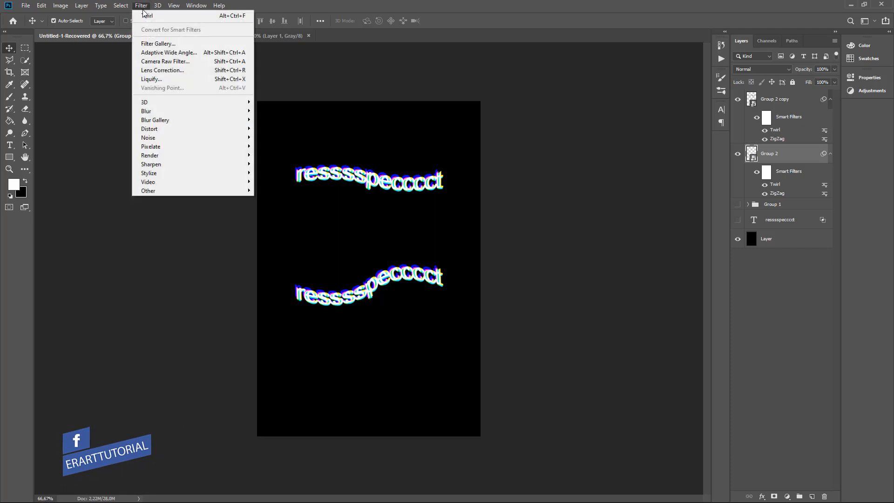
pyautogui.click(172, 83)
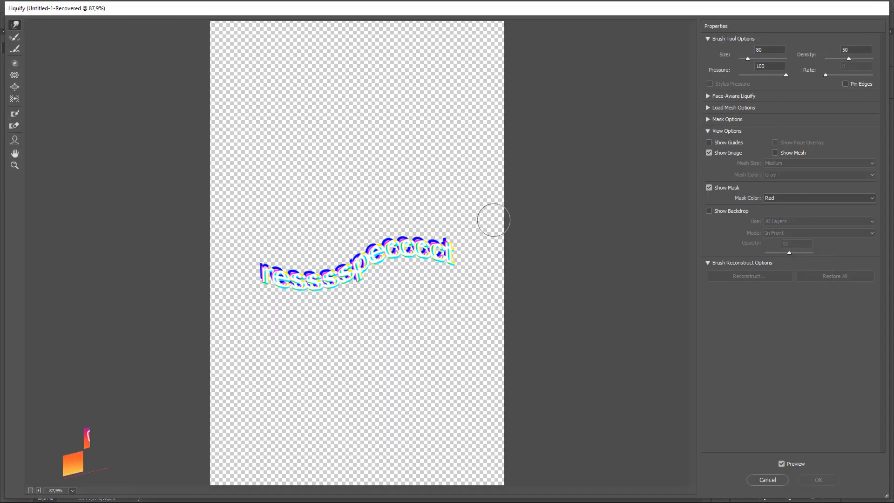
pyautogui.moveTo(272, 280); pyautogui.dragTo(255, 375)
pyautogui.moveTo(256, 300)
pyautogui.mouseDown()
pyautogui.moveTo(274, 384)
pyautogui.moveTo(272, 307)
pyautogui.moveTo(261, 435)
pyautogui.mouseUp()
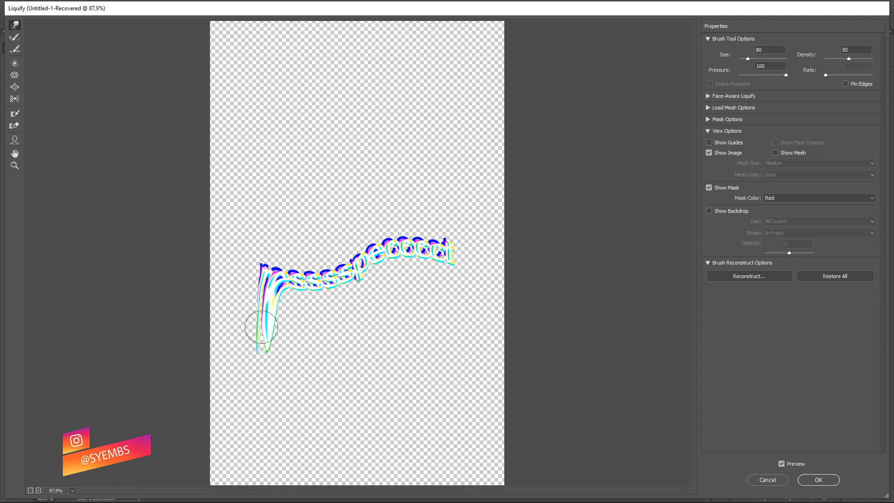
pyautogui.moveTo(261, 327)
pyautogui.mouseDown()
pyautogui.moveTo(263, 452)
pyautogui.moveTo(260, 399)
pyautogui.moveTo(255, 449)
pyautogui.mouseUp()
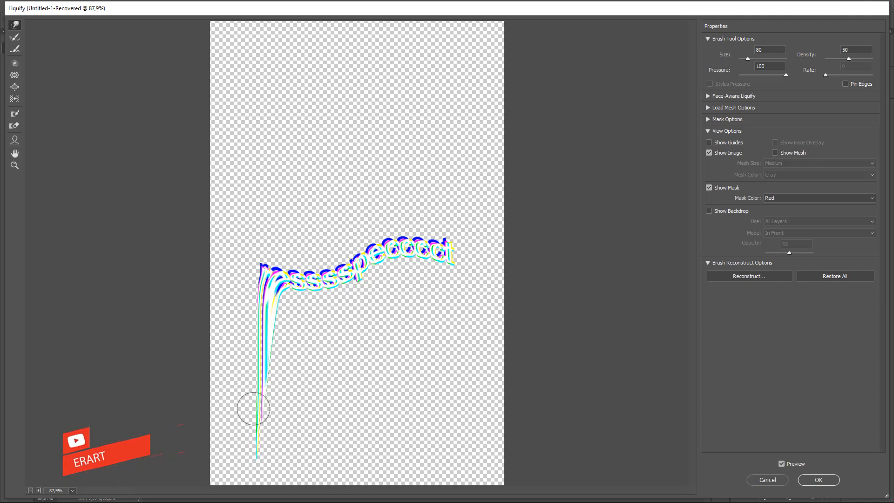
pyautogui.moveTo(245, 362); pyautogui.dragTo(282, 495)
pyautogui.moveTo(267, 328); pyautogui.dragTo(267, 493)
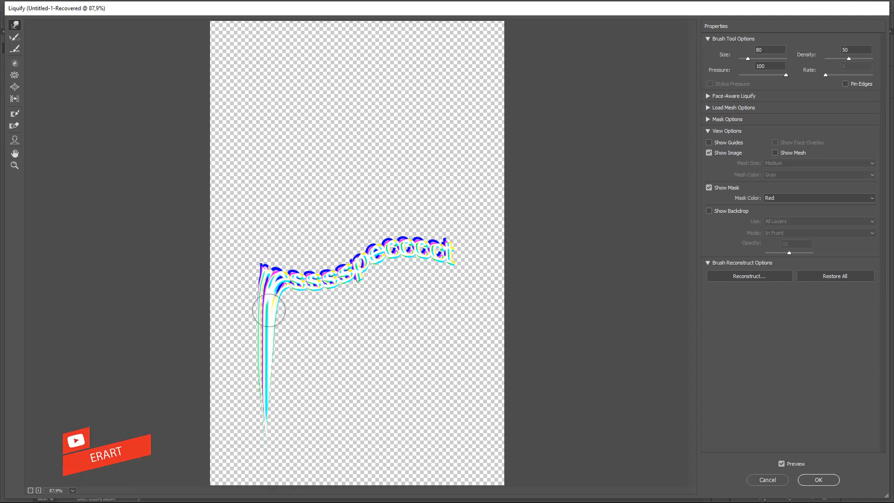
pyautogui.moveTo(295, 282); pyautogui.dragTo(301, 409)
pyautogui.moveTo(303, 305)
pyautogui.mouseDown()
pyautogui.moveTo(274, 421)
pyautogui.moveTo(300, 290)
pyautogui.moveTo(283, 381)
pyautogui.mouseUp()
pyautogui.moveTo(287, 292); pyautogui.dragTo(287, 425)
pyautogui.moveTo(296, 277)
pyautogui.mouseDown()
pyautogui.moveTo(268, 362)
pyautogui.moveTo(265, 333)
pyautogui.moveTo(279, 391)
pyautogui.mouseUp()
pyautogui.moveTo(263, 333)
pyautogui.mouseDown()
pyautogui.moveTo(281, 387)
pyautogui.moveTo(280, 466)
pyautogui.mouseUp()
pyautogui.moveTo(284, 351); pyautogui.dragTo(275, 470)
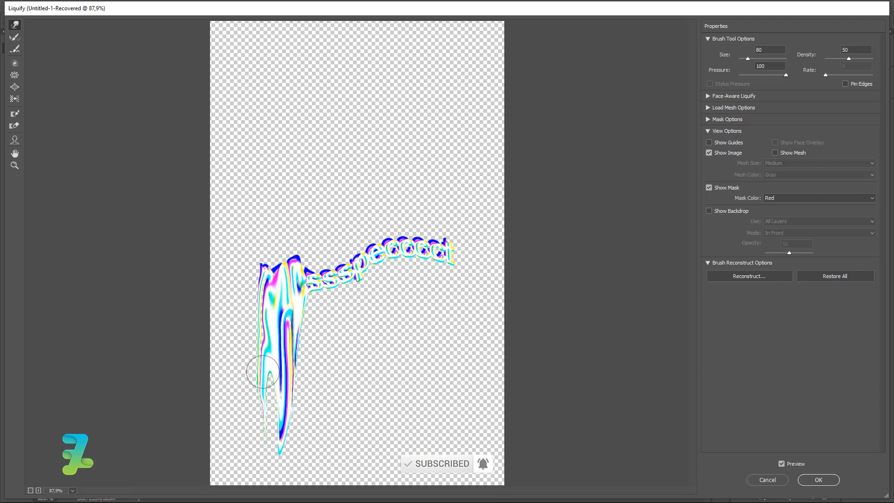
pyautogui.moveTo(261, 373); pyautogui.dragTo(261, 424)
pyautogui.moveTo(281, 391); pyautogui.dragTo(266, 457)
pyautogui.moveTo(259, 348); pyautogui.dragTo(282, 463)
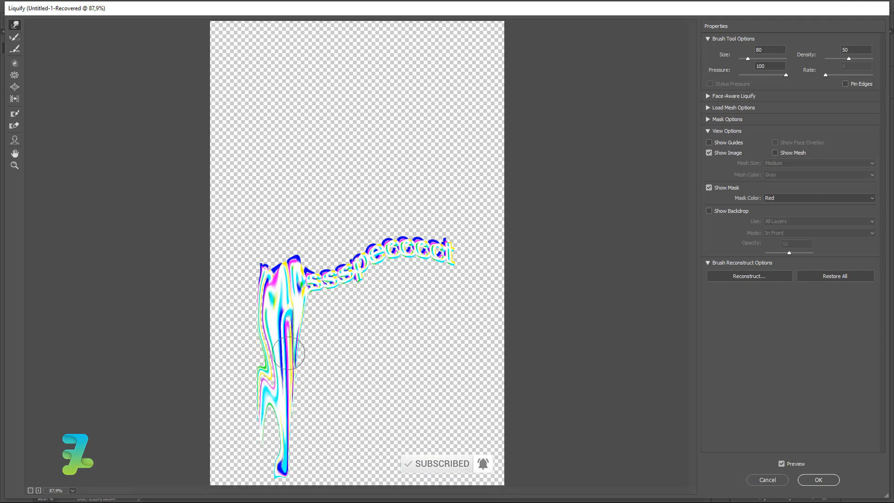
pyautogui.moveTo(289, 354)
pyautogui.mouseDown()
pyautogui.moveTo(264, 429)
pyautogui.moveTo(275, 436)
pyautogui.mouseUp()
pyautogui.moveTo(263, 329); pyautogui.dragTo(279, 471)
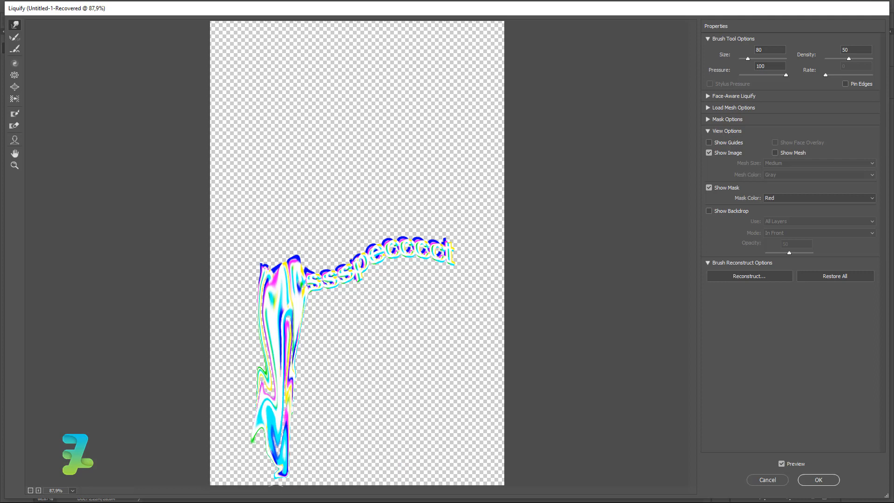
pyautogui.moveTo(294, 307); pyautogui.dragTo(314, 359)
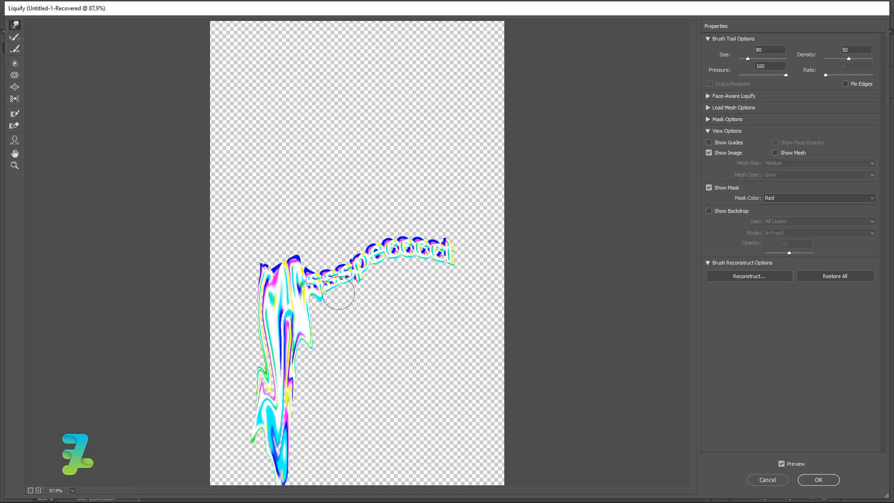
pyautogui.moveTo(319, 310)
pyautogui.mouseDown()
pyautogui.moveTo(317, 345)
pyautogui.moveTo(312, 298)
pyautogui.moveTo(300, 379)
pyautogui.moveTo(301, 303)
pyautogui.moveTo(309, 370)
pyautogui.moveTo(313, 318)
pyautogui.moveTo(277, 428)
pyautogui.mouseUp()
pyautogui.moveTo(282, 334); pyautogui.dragTo(303, 391)
pyautogui.moveTo(290, 311)
pyautogui.mouseDown()
pyautogui.moveTo(317, 406)
pyautogui.moveTo(295, 305)
pyautogui.moveTo(303, 461)
pyautogui.mouseUp()
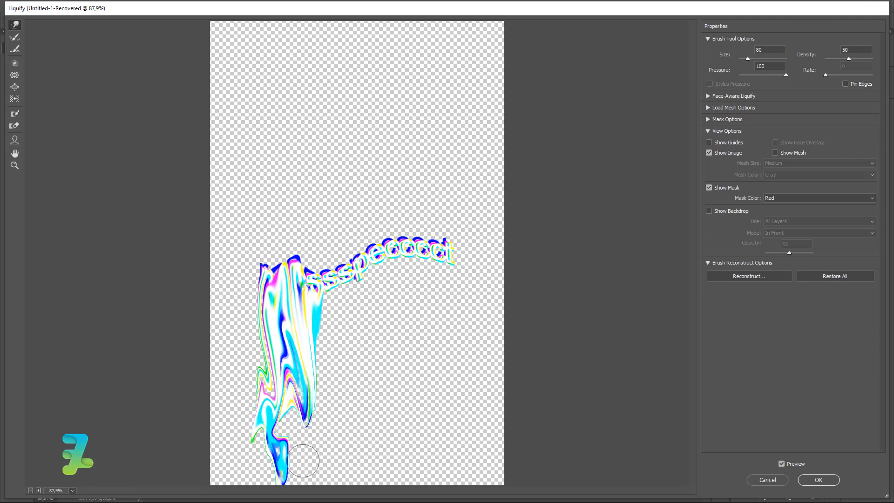
pyautogui.moveTo(293, 359)
pyautogui.mouseDown()
pyautogui.moveTo(283, 484)
pyautogui.moveTo(302, 474)
pyautogui.mouseUp()
pyautogui.moveTo(301, 384); pyautogui.dragTo(284, 484)
pyautogui.moveTo(285, 362); pyautogui.dragTo(282, 471)
pyautogui.moveTo(293, 347); pyautogui.dragTo(281, 484)
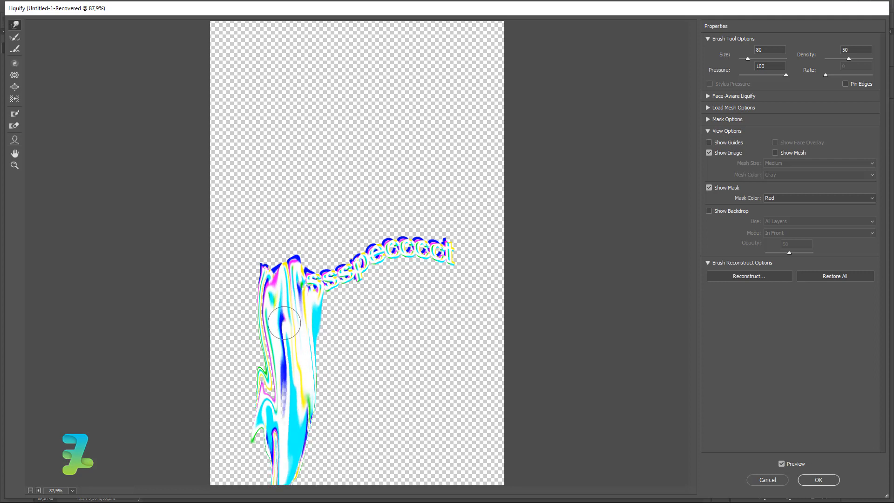
pyautogui.moveTo(283, 323); pyautogui.dragTo(277, 484)
pyautogui.moveTo(281, 339); pyautogui.dragTo(279, 484)
pyautogui.moveTo(278, 364); pyautogui.dragTo(282, 484)
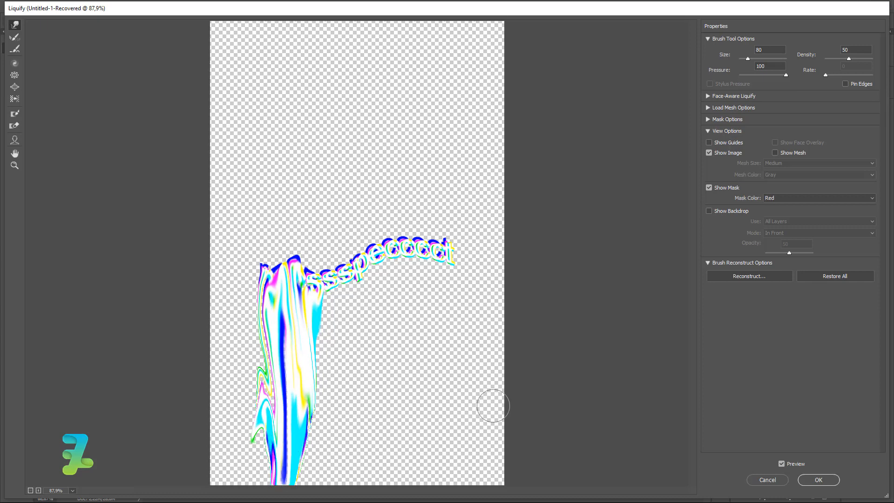
pyautogui.click(766, 480)
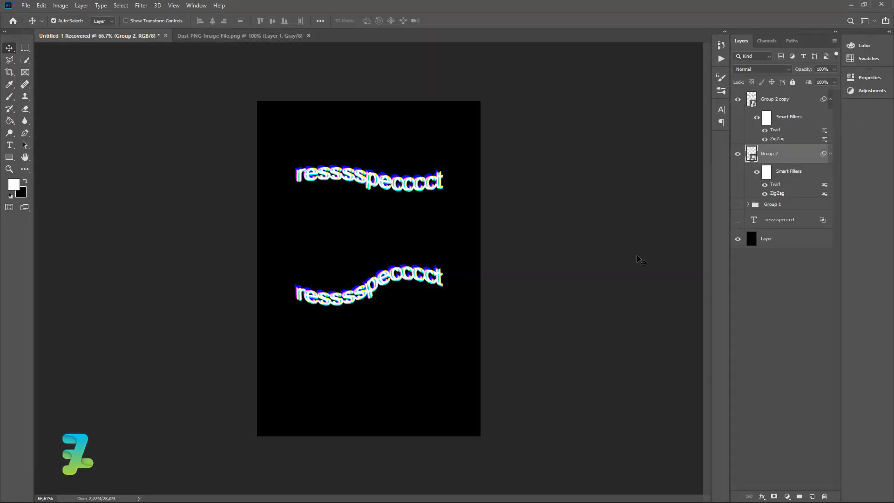
# Step: Open the contents of the Group 2 smart object and expand its group of text layers
pyautogui.doubleClick(803, 155)
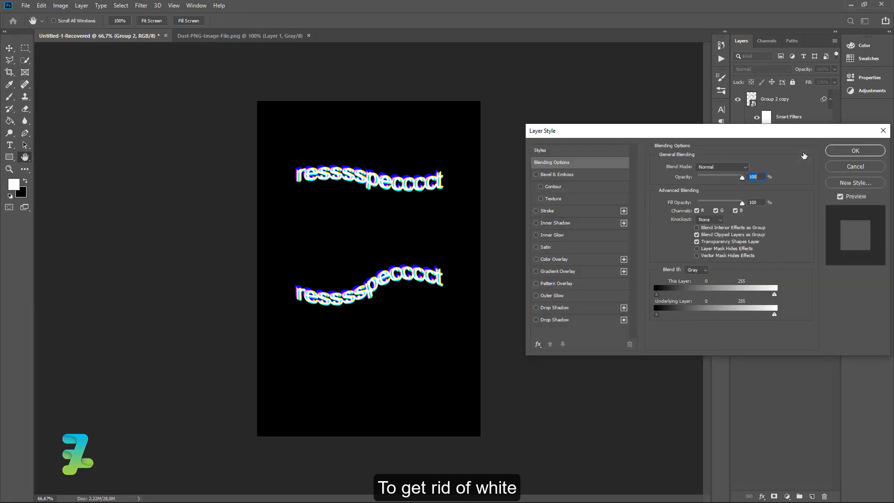
pyautogui.click(871, 166)
pyautogui.doubleClick(753, 153)
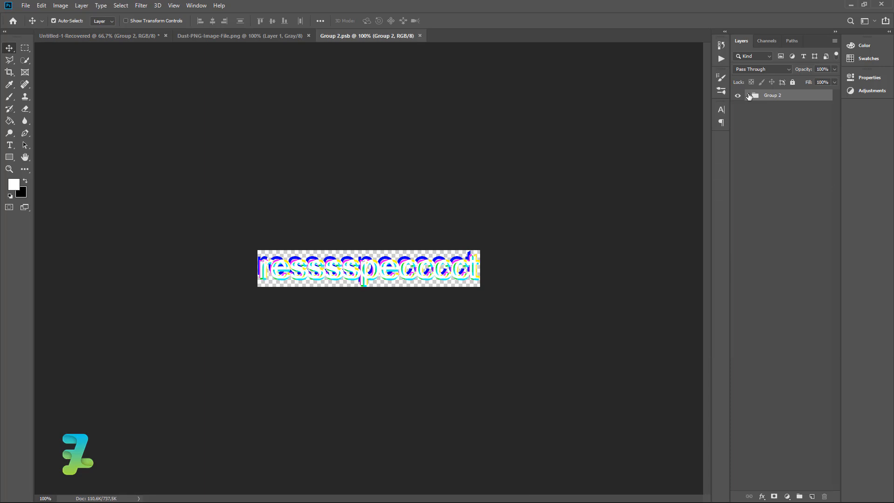
pyautogui.click(748, 96)
# Step: Hide and show each coloured text layer one at a time to examine what it contributes to the colour split
pyautogui.click(738, 107)
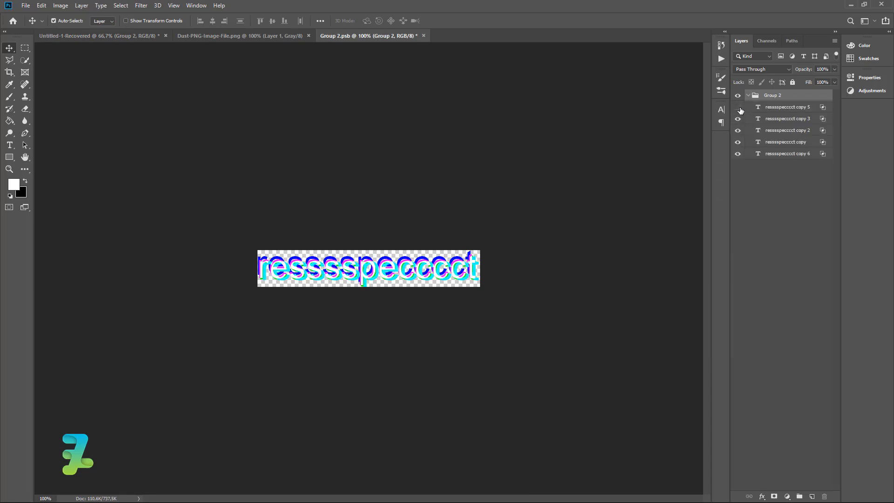
pyautogui.click(738, 108)
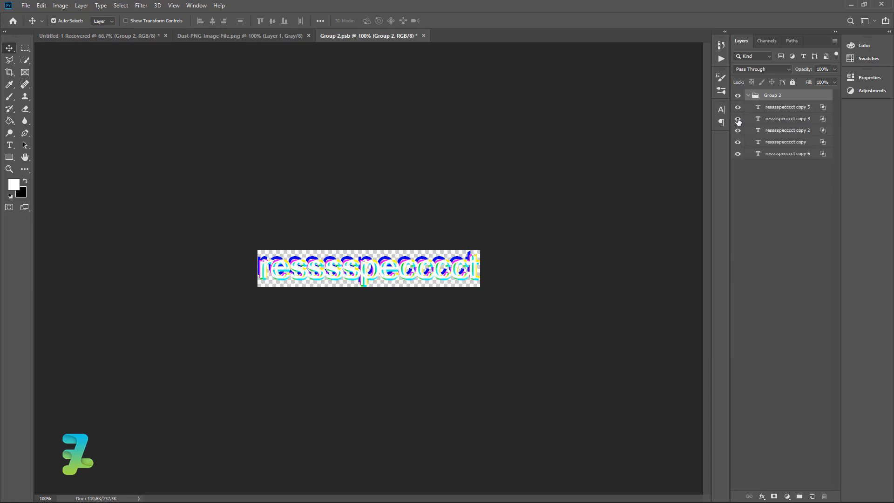
pyautogui.click(738, 119)
pyautogui.click(738, 119)
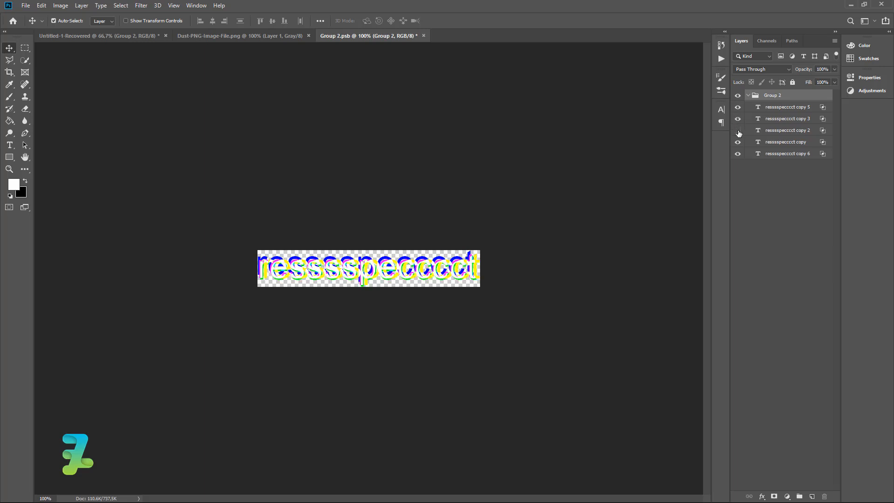
pyautogui.click(738, 131)
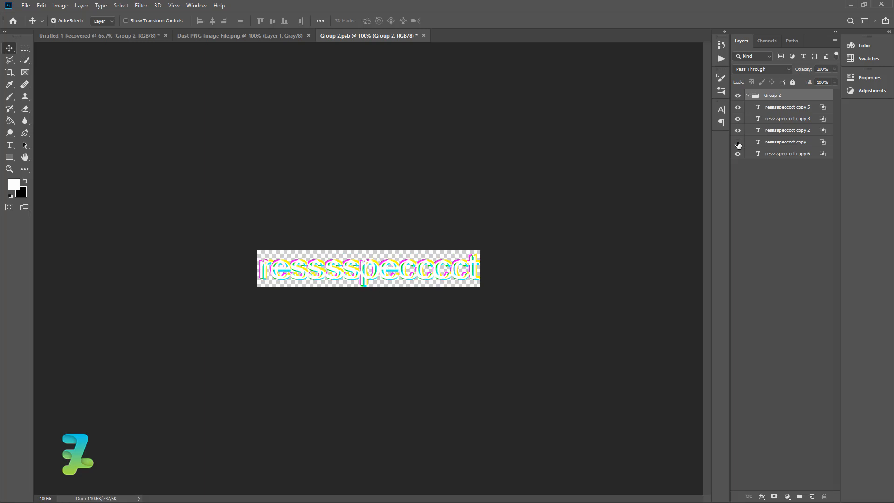
pyautogui.click(738, 142)
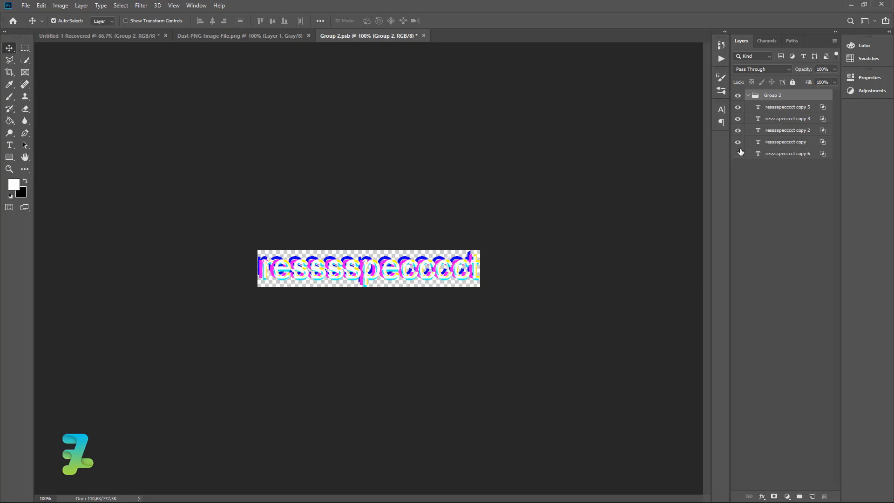
pyautogui.click(738, 153)
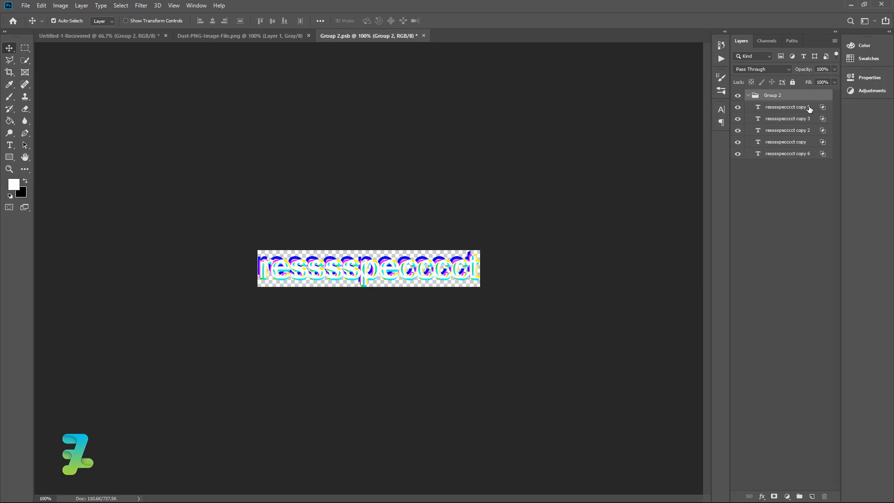
# Step: Lower the opacity of the copy 5 text layer, and set copy 3 to 60% and copy 2 to 55%
pyautogui.click(834, 70)
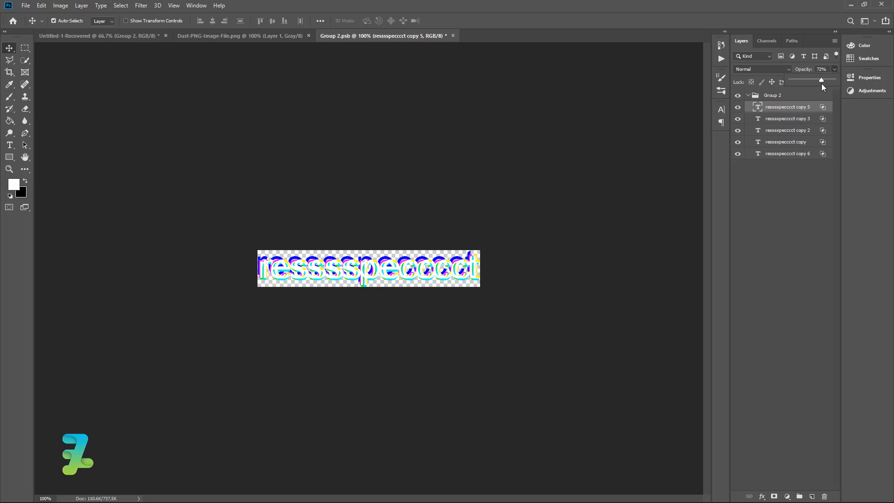
pyautogui.moveTo(821, 83)
pyautogui.mouseDown()
pyautogui.moveTo(810, 83)
pyautogui.moveTo(828, 80)
pyautogui.mouseUp()
pyautogui.click(810, 118)
pyautogui.click(833, 70)
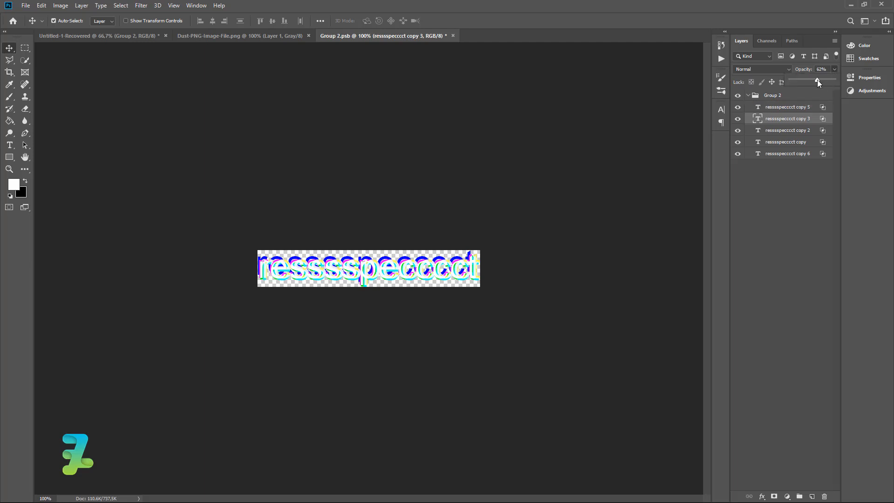
pyautogui.moveTo(817, 80)
pyautogui.mouseDown()
pyautogui.moveTo(828, 79)
pyautogui.moveTo(816, 81)
pyautogui.mouseUp()
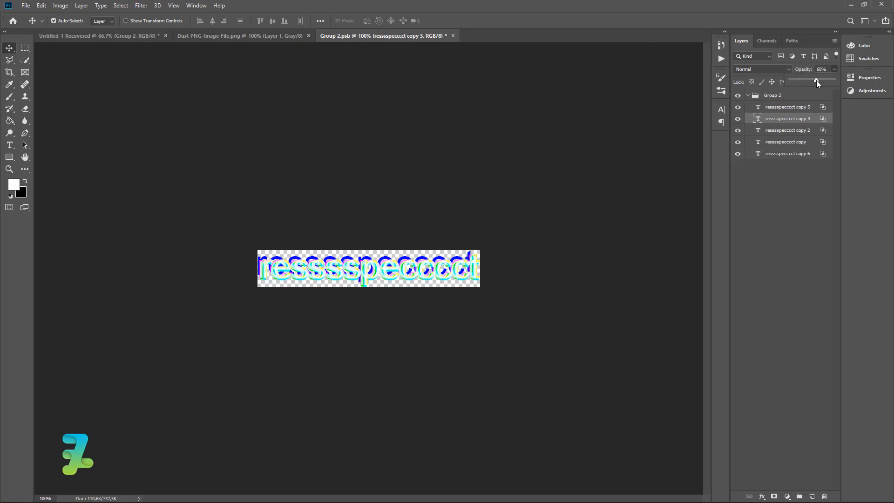
pyautogui.click(805, 130)
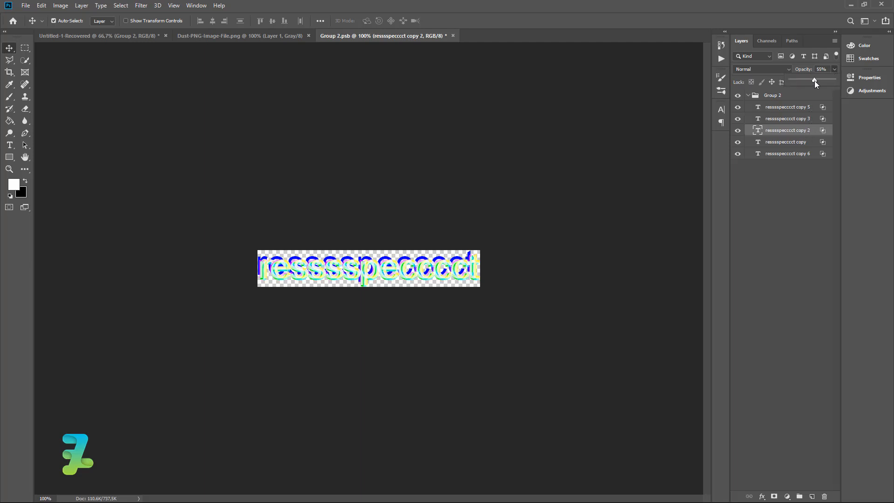
# Step: Test the opacity of the two lowest text layers, keeping copy 6 at 100%, and save and close the smart object
pyautogui.click(805, 142)
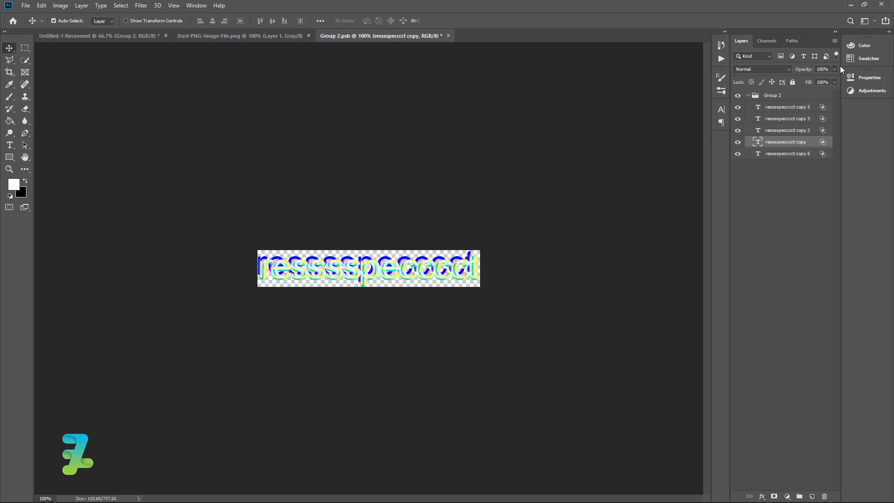
pyautogui.moveTo(834, 68)
pyautogui.mouseDown()
pyautogui.moveTo(822, 82)
pyautogui.moveTo(831, 84)
pyautogui.mouseUp()
pyautogui.click(801, 156)
pyautogui.click(834, 69)
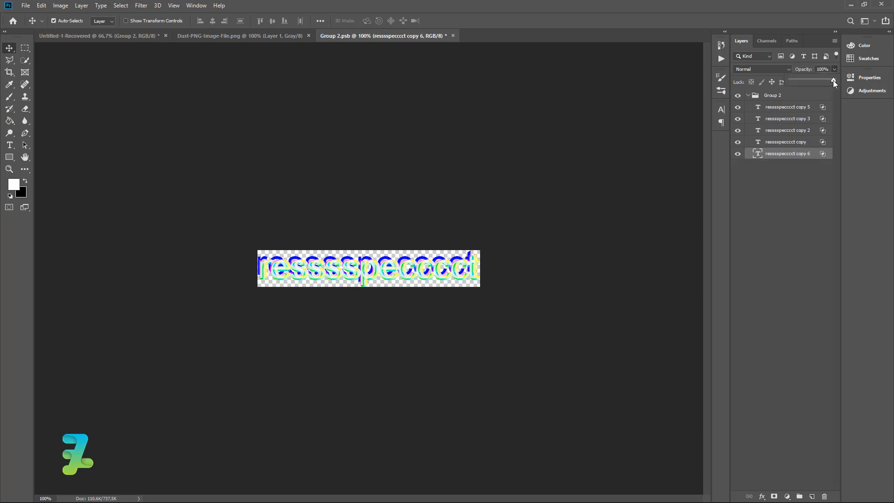
pyautogui.moveTo(834, 80)
pyautogui.mouseDown()
pyautogui.moveTo(818, 80)
pyautogui.moveTo(833, 83)
pyautogui.mouseUp()
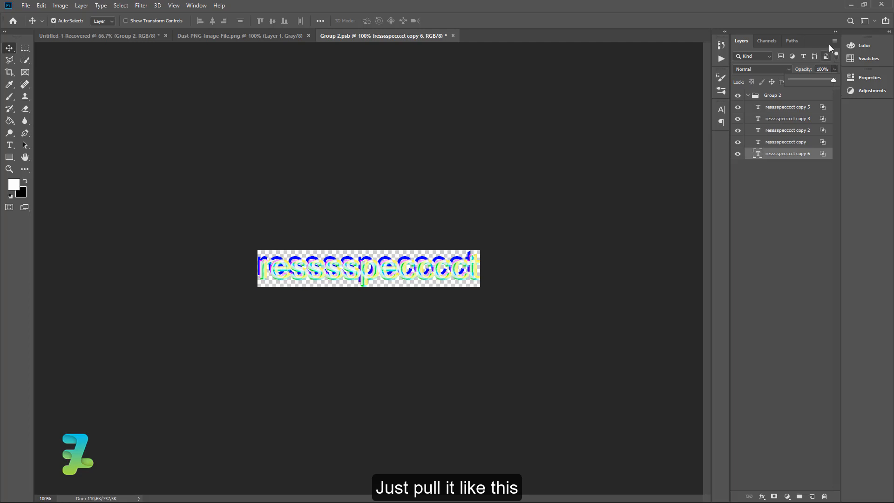
pyautogui.click(564, 66)
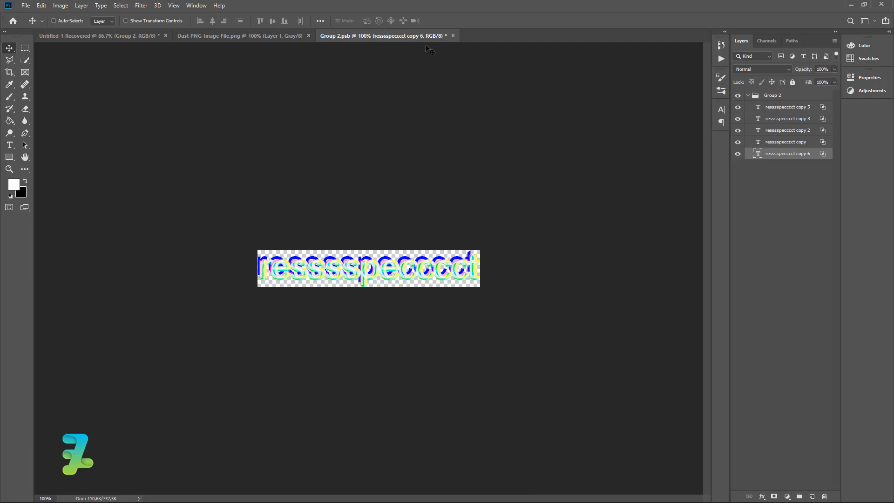
pyautogui.click(447, 36)
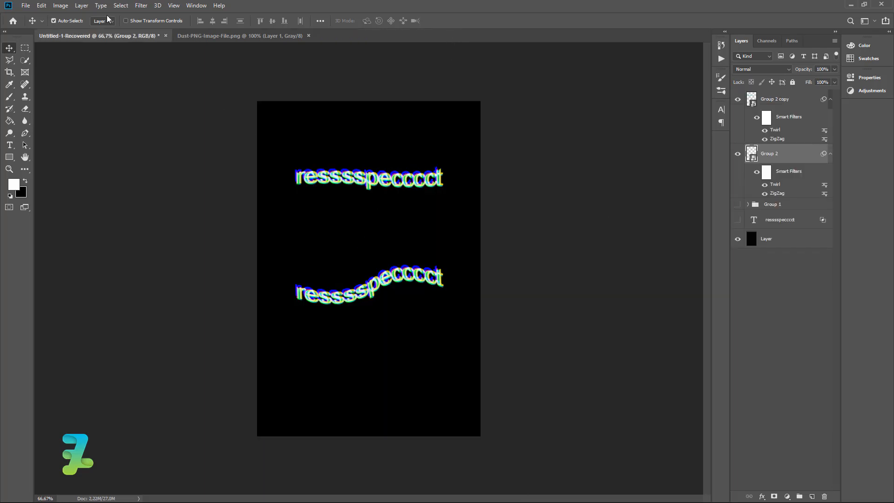
# Step: Smear the first letters of the lower text downward in Liquify with Forward Warp, brush size 80
pyautogui.click(141, 5)
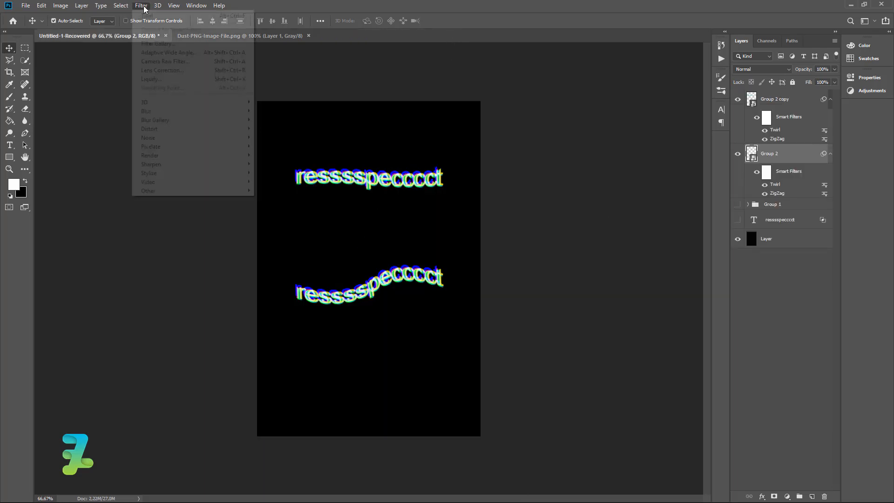
pyautogui.click(159, 86)
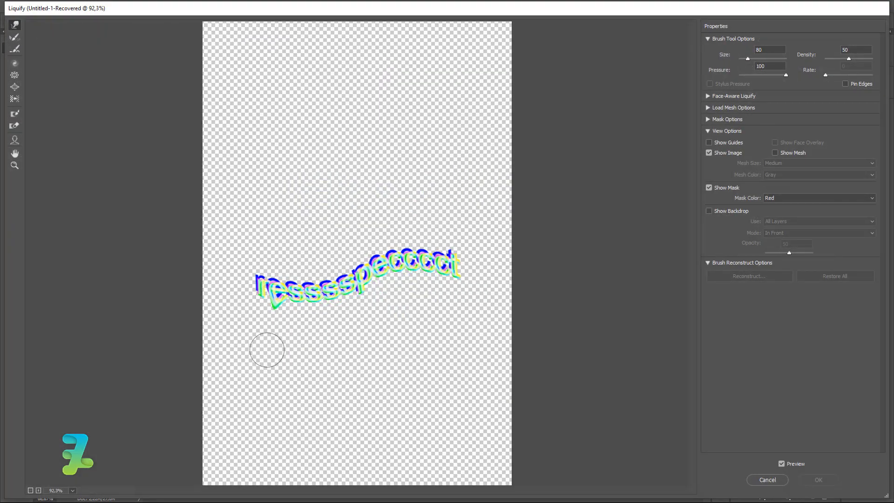
pyautogui.moveTo(274, 295)
pyautogui.mouseDown()
pyautogui.moveTo(272, 380)
pyautogui.moveTo(284, 310)
pyautogui.moveTo(266, 418)
pyautogui.moveTo(253, 312)
pyautogui.moveTo(257, 416)
pyautogui.moveTo(269, 303)
pyautogui.moveTo(281, 369)
pyautogui.mouseUp()
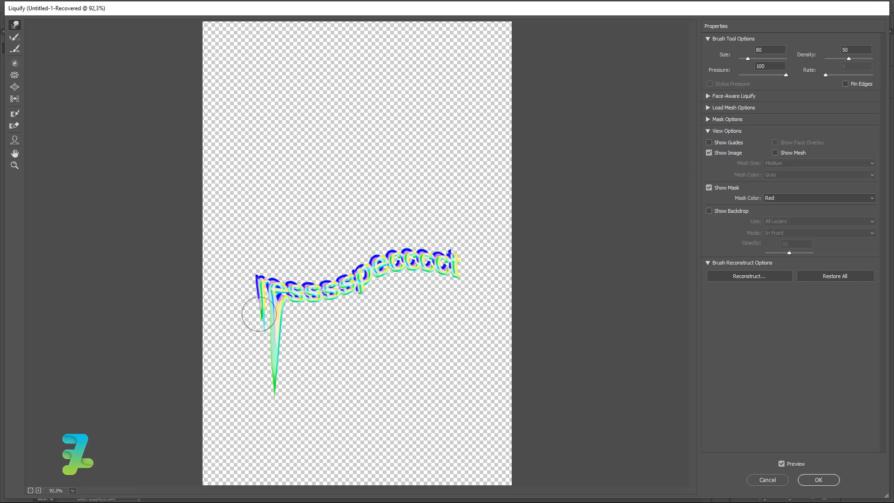
pyautogui.moveTo(259, 314); pyautogui.dragTo(260, 478)
pyautogui.moveTo(297, 310)
pyautogui.mouseDown()
pyautogui.moveTo(280, 326)
pyautogui.moveTo(286, 322)
pyautogui.moveTo(284, 440)
pyautogui.mouseUp()
pyautogui.moveTo(287, 326)
pyautogui.mouseDown()
pyautogui.moveTo(289, 440)
pyautogui.moveTo(280, 494)
pyautogui.mouseUp()
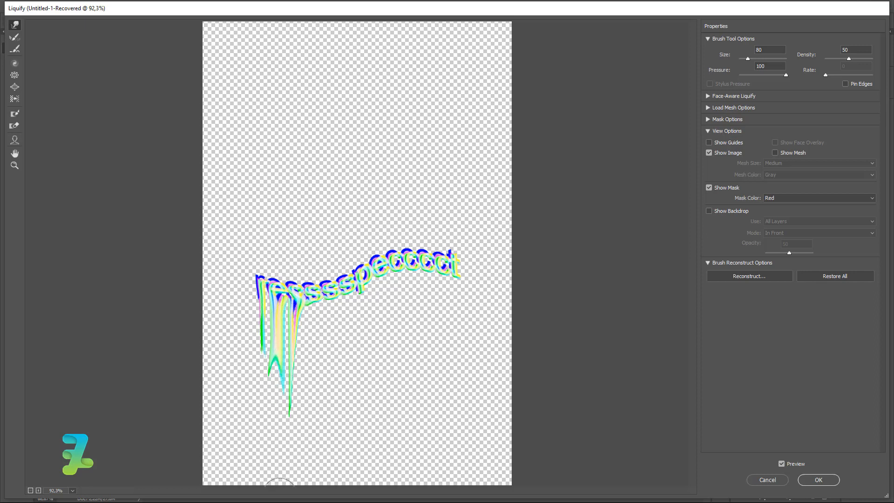
# Step: Stretch the last two letters of the lower text into long drips reaching nearly to the poster's bottom edge
pyautogui.moveTo(449, 275); pyautogui.dragTo(433, 357)
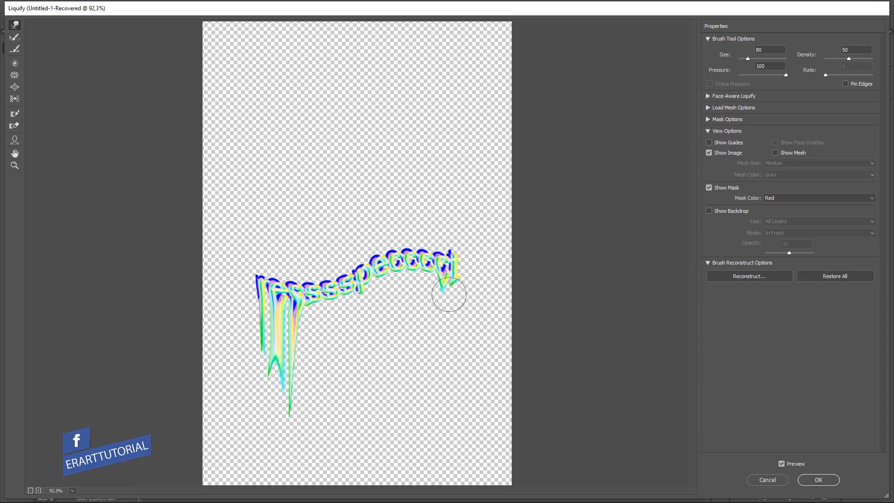
pyautogui.moveTo(449, 294)
pyautogui.mouseDown()
pyautogui.moveTo(419, 408)
pyautogui.moveTo(439, 274)
pyautogui.moveTo(424, 395)
pyautogui.mouseUp()
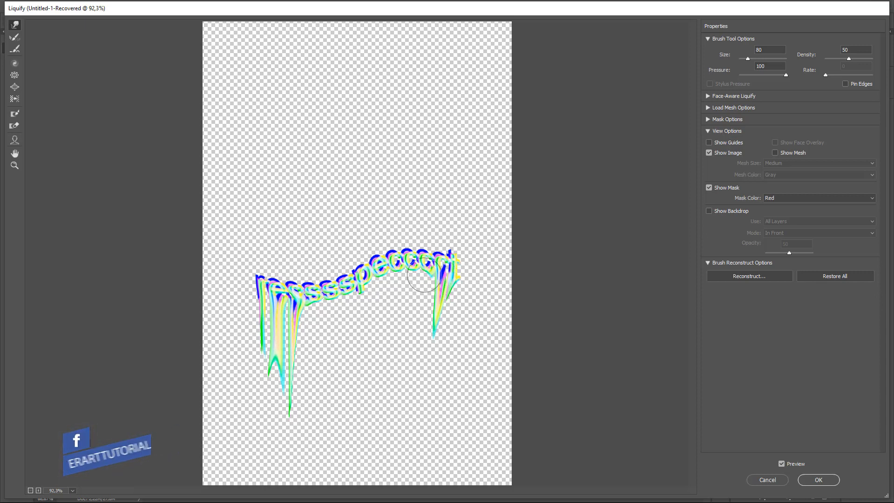
pyautogui.moveTo(423, 274); pyautogui.dragTo(420, 392)
pyautogui.moveTo(415, 295); pyautogui.dragTo(411, 435)
pyautogui.moveTo(428, 299)
pyautogui.mouseDown()
pyautogui.moveTo(423, 428)
pyautogui.moveTo(406, 501)
pyautogui.mouseUp()
pyautogui.moveTo(438, 271); pyautogui.dragTo(425, 375)
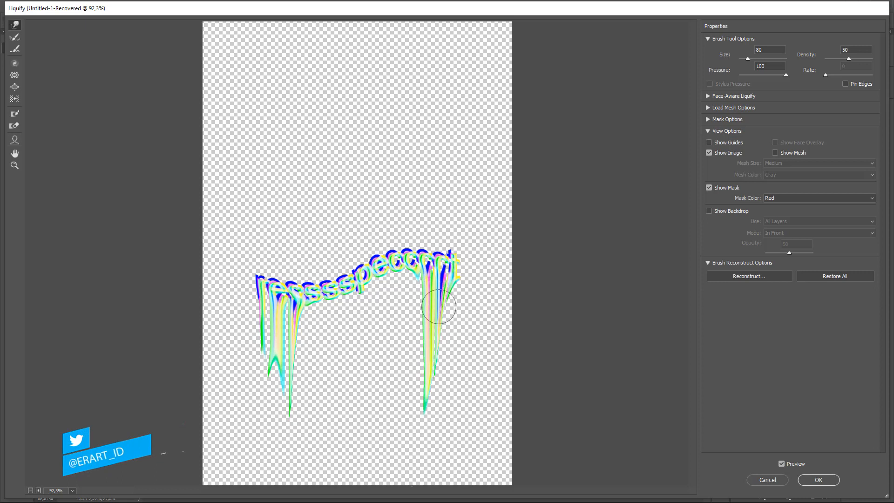
pyautogui.moveTo(443, 299); pyautogui.dragTo(419, 479)
pyautogui.moveTo(430, 313); pyautogui.dragTo(422, 449)
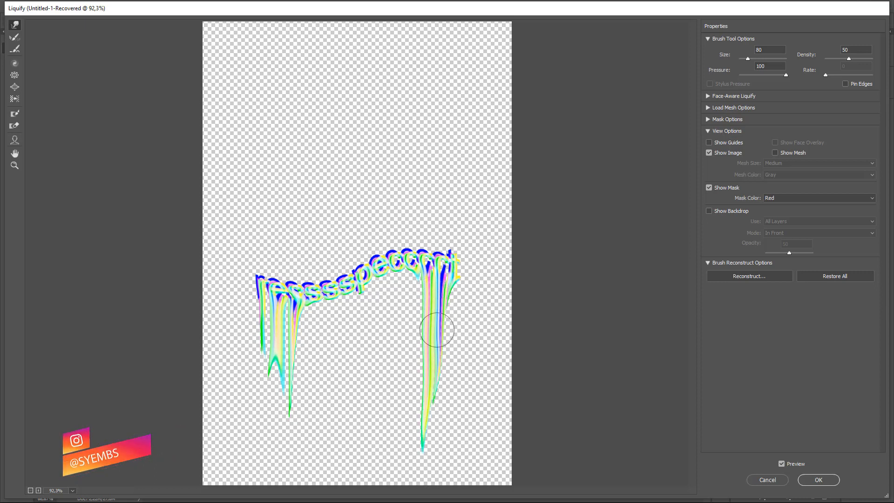
pyautogui.moveTo(437, 329); pyautogui.dragTo(437, 419)
pyautogui.moveTo(437, 345); pyautogui.dragTo(420, 474)
pyautogui.moveTo(429, 329)
pyautogui.mouseDown()
pyautogui.moveTo(433, 431)
pyautogui.moveTo(422, 476)
pyautogui.mouseUp()
# Step: Pull the neighbouring c letters of the lower text down to the poster's bottom edge, filling out the drips there
pyautogui.moveTo(412, 277); pyautogui.dragTo(411, 377)
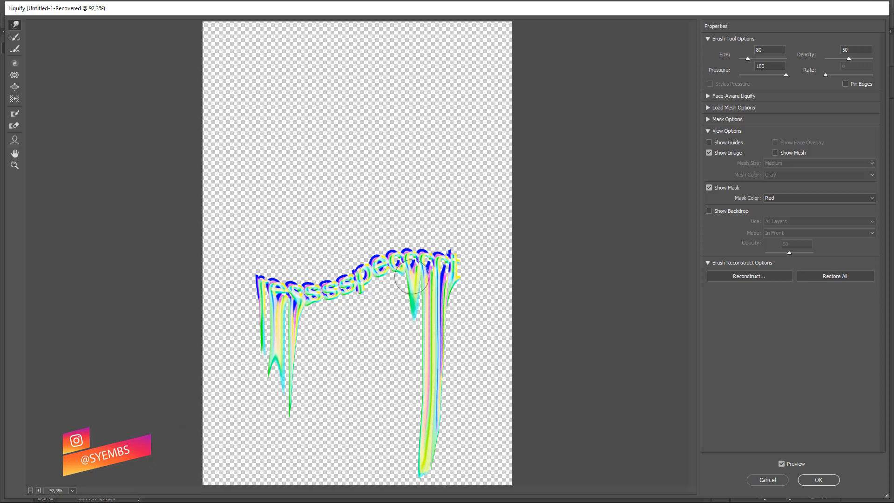
pyautogui.moveTo(402, 275)
pyautogui.mouseDown()
pyautogui.moveTo(400, 415)
pyautogui.moveTo(404, 300)
pyautogui.moveTo(403, 358)
pyautogui.mouseUp()
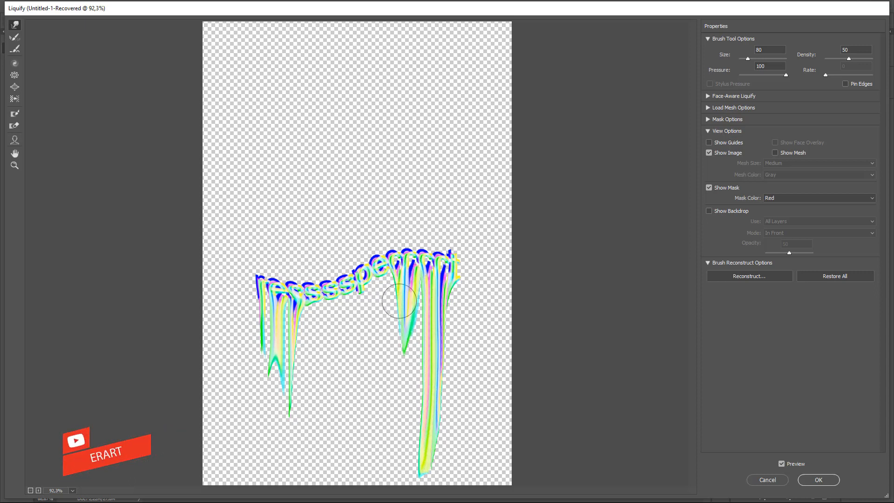
pyautogui.moveTo(399, 285); pyautogui.dragTo(398, 372)
pyautogui.moveTo(412, 302); pyautogui.dragTo(404, 380)
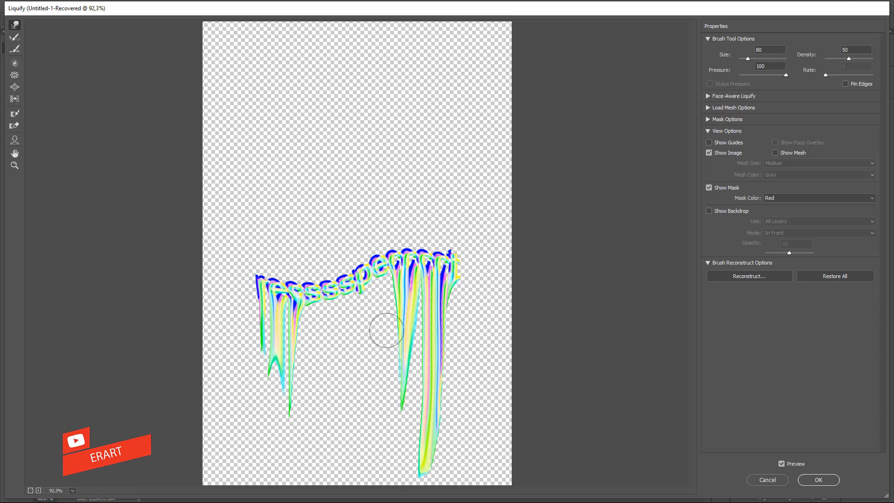
pyautogui.moveTo(400, 301); pyautogui.dragTo(431, 473)
pyautogui.moveTo(414, 333); pyautogui.dragTo(422, 484)
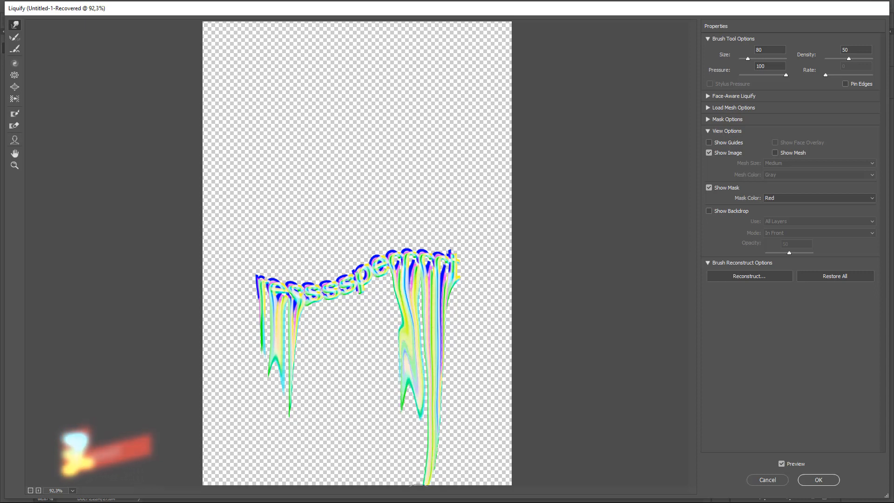
pyautogui.moveTo(399, 301)
pyautogui.mouseDown()
pyautogui.moveTo(398, 484)
pyautogui.moveTo(411, 339)
pyautogui.moveTo(412, 501)
pyautogui.mouseUp()
pyautogui.moveTo(423, 279); pyautogui.dragTo(405, 418)
pyautogui.moveTo(409, 322)
pyautogui.mouseDown()
pyautogui.moveTo(407, 459)
pyautogui.moveTo(396, 490)
pyautogui.moveTo(403, 326)
pyautogui.moveTo(404, 427)
pyautogui.moveTo(392, 500)
pyautogui.mouseUp()
# Step: Smear the p and e in the middle of the lower text down to the poster's bottom edge
pyautogui.moveTo(378, 285)
pyautogui.mouseDown()
pyautogui.moveTo(360, 345)
pyautogui.moveTo(370, 281)
pyautogui.moveTo(370, 382)
pyautogui.moveTo(379, 281)
pyautogui.moveTo(379, 383)
pyautogui.moveTo(388, 326)
pyautogui.moveTo(384, 299)
pyautogui.moveTo(379, 440)
pyautogui.mouseUp()
pyautogui.moveTo(375, 286); pyautogui.dragTo(387, 424)
pyautogui.moveTo(381, 313); pyautogui.dragTo(394, 471)
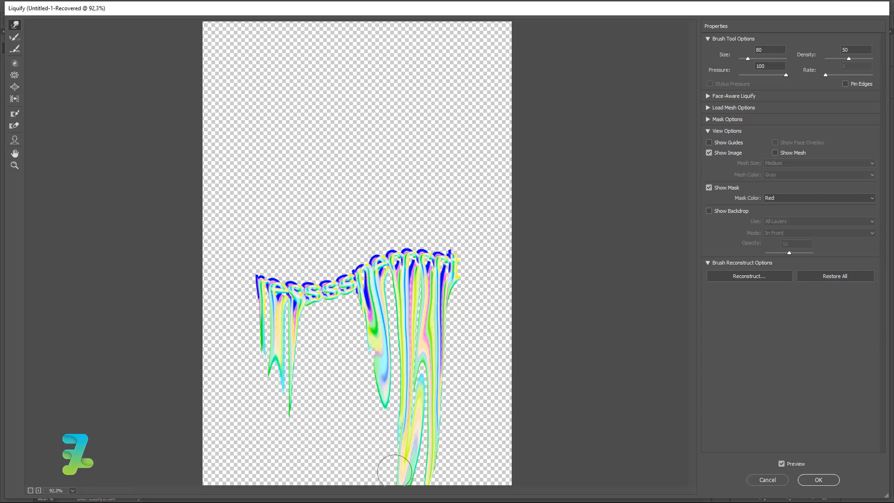
pyautogui.moveTo(377, 324); pyautogui.dragTo(369, 478)
pyautogui.moveTo(373, 331); pyautogui.dragTo(375, 484)
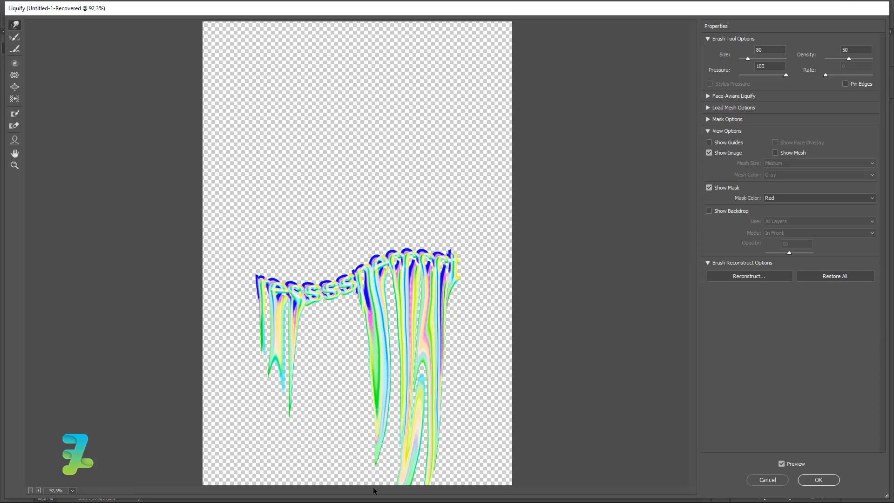
pyautogui.moveTo(370, 347); pyautogui.dragTo(357, 486)
pyautogui.moveTo(365, 425)
pyautogui.mouseDown()
pyautogui.moveTo(363, 499)
pyautogui.moveTo(374, 424)
pyautogui.moveTo(375, 470)
pyautogui.mouseUp()
pyautogui.moveTo(371, 310)
pyautogui.mouseDown()
pyautogui.moveTo(352, 320)
pyautogui.moveTo(351, 301)
pyautogui.moveTo(353, 355)
pyautogui.mouseUp()
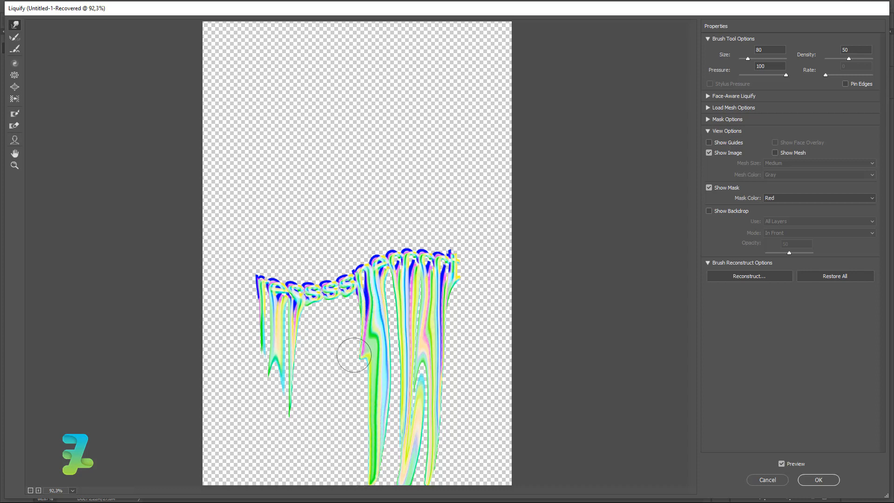
# Step: Smear the middle s letters of the lower text downward, stretching two of them into long drips reaching nearly to the poster's bottom edge
pyautogui.moveTo(347, 297); pyautogui.dragTo(361, 412)
pyautogui.moveTo(328, 297)
pyautogui.mouseDown()
pyautogui.moveTo(325, 388)
pyautogui.moveTo(314, 302)
pyautogui.moveTo(308, 397)
pyautogui.mouseUp()
pyautogui.moveTo(302, 321); pyautogui.dragTo(303, 416)
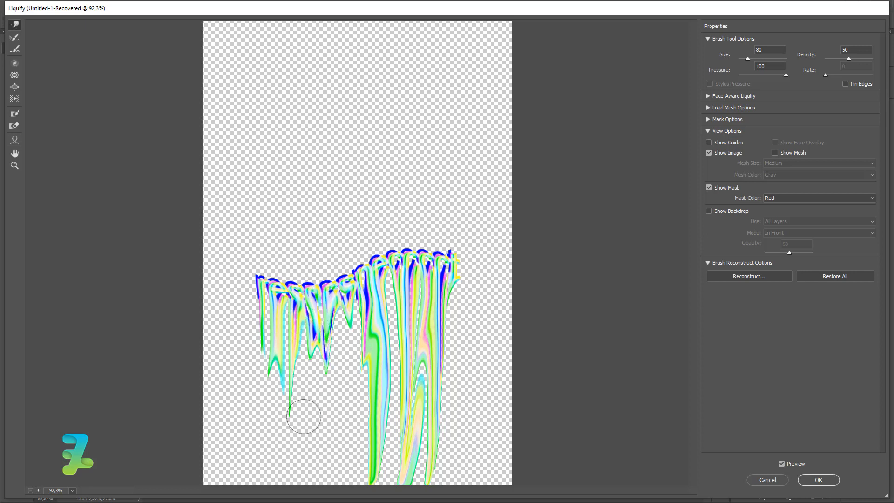
pyautogui.moveTo(324, 315); pyautogui.dragTo(326, 494)
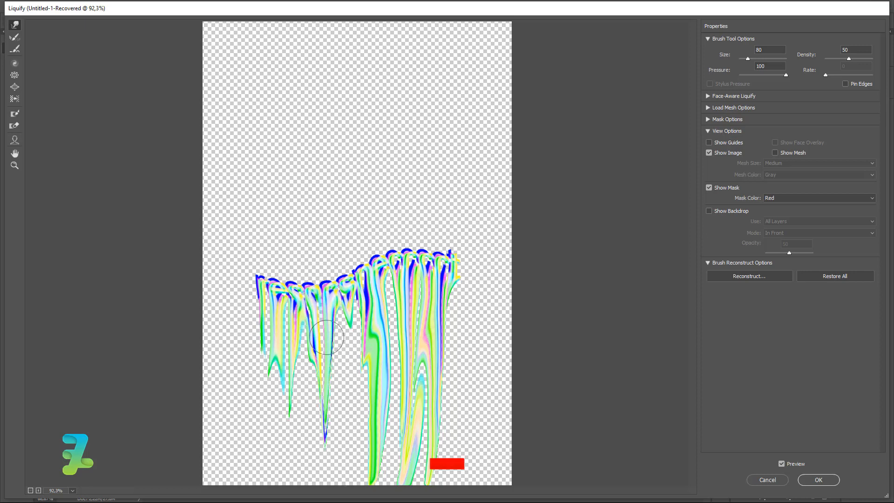
pyautogui.moveTo(326, 338); pyautogui.dragTo(328, 502)
pyautogui.moveTo(299, 354); pyautogui.dragTo(300, 479)
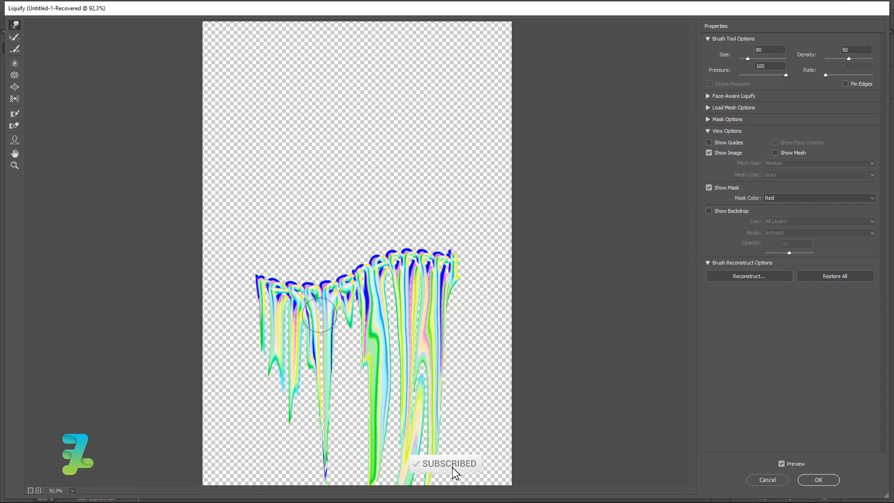
pyautogui.moveTo(306, 337); pyautogui.dragTo(309, 465)
pyautogui.moveTo(310, 359)
pyautogui.mouseDown()
pyautogui.moveTo(313, 497)
pyautogui.moveTo(320, 377)
pyautogui.moveTo(308, 486)
pyautogui.mouseUp()
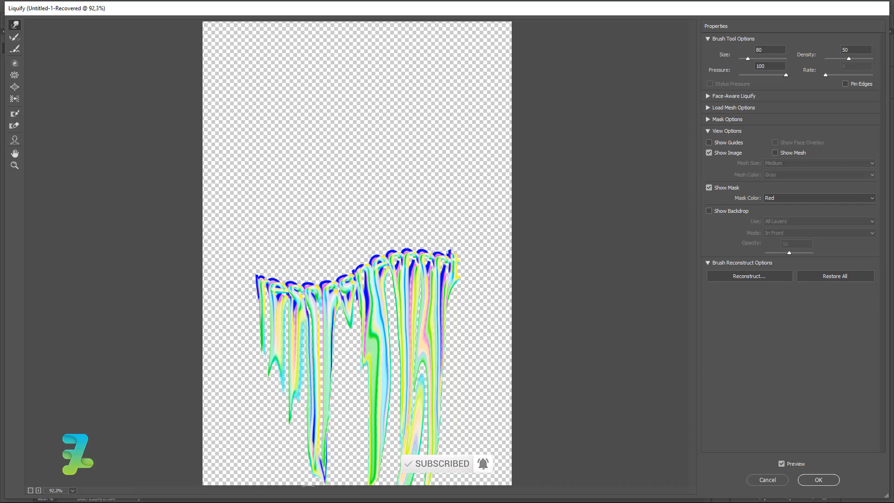
# Step: Pull the last s letters before the p down into drips reaching the poster's bottom edge, blending them with the neighbouring drip
pyautogui.moveTo(350, 317)
pyautogui.mouseDown()
pyautogui.moveTo(334, 460)
pyautogui.moveTo(358, 315)
pyautogui.moveTo(357, 474)
pyautogui.mouseUp()
pyautogui.moveTo(356, 367); pyautogui.dragTo(338, 484)
pyautogui.moveTo(340, 344); pyautogui.dragTo(327, 472)
pyautogui.moveTo(320, 332); pyautogui.dragTo(343, 477)
pyautogui.moveTo(351, 339); pyautogui.dragTo(338, 477)
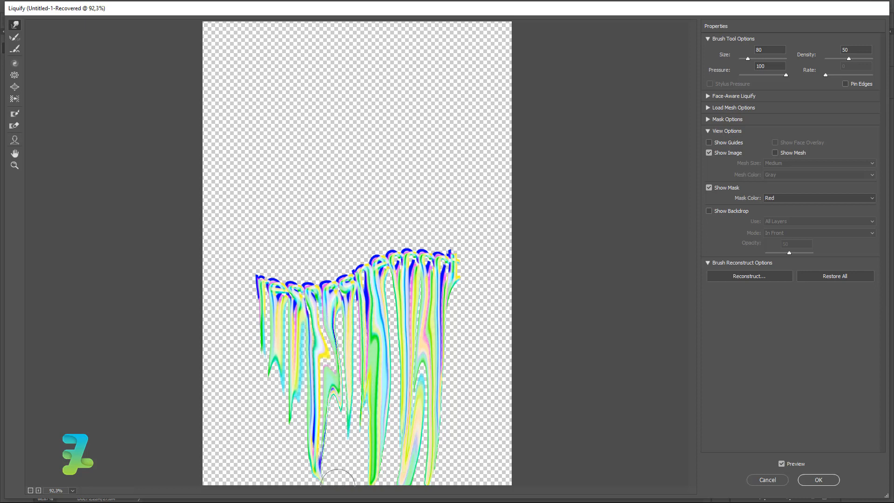
pyautogui.moveTo(352, 355); pyautogui.dragTo(340, 484)
pyautogui.moveTo(353, 387); pyautogui.dragTo(352, 465)
pyautogui.moveTo(337, 412); pyautogui.dragTo(340, 468)
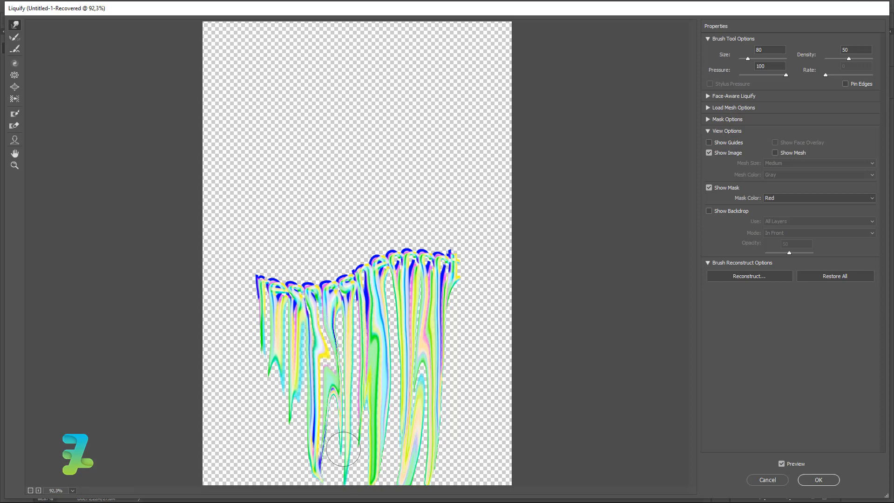
# Step: Widen and merge the drips below the p, e and first c letters by smearing them further down
pyautogui.moveTo(366, 361); pyautogui.dragTo(354, 493)
pyautogui.moveTo(382, 393); pyautogui.dragTo(388, 476)
pyautogui.moveTo(413, 295)
pyautogui.mouseDown()
pyautogui.moveTo(394, 389)
pyautogui.moveTo(400, 426)
pyautogui.mouseUp()
pyautogui.moveTo(393, 339); pyautogui.dragTo(392, 484)
pyautogui.moveTo(419, 391); pyautogui.dragTo(406, 484)
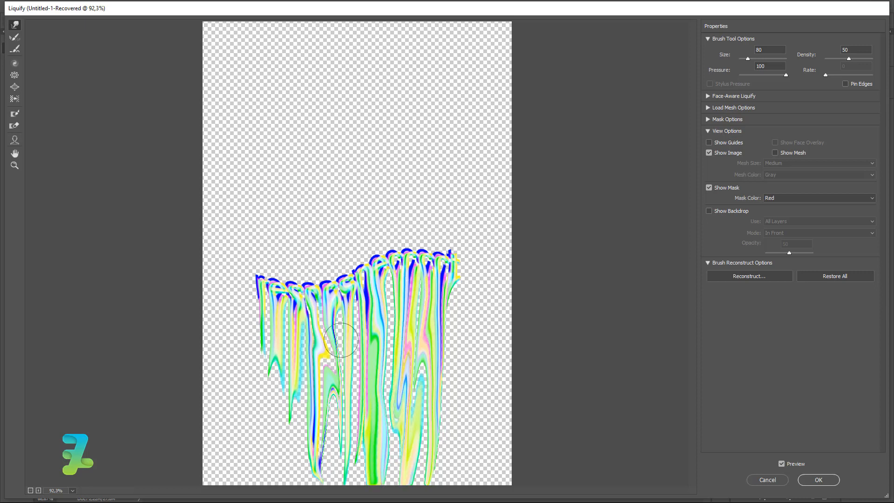
# Step: Lengthen the drips under the first letters of the lower text until they reach the poster's bottom edge
pyautogui.moveTo(341, 340); pyautogui.dragTo(321, 484)
pyautogui.moveTo(310, 363)
pyautogui.mouseDown()
pyautogui.moveTo(312, 484)
pyautogui.moveTo(303, 484)
pyautogui.moveTo(311, 459)
pyautogui.moveTo(287, 399)
pyautogui.moveTo(297, 487)
pyautogui.mouseUp()
pyautogui.moveTo(272, 345); pyautogui.dragTo(273, 400)
pyautogui.moveTo(258, 321); pyautogui.dragTo(271, 415)
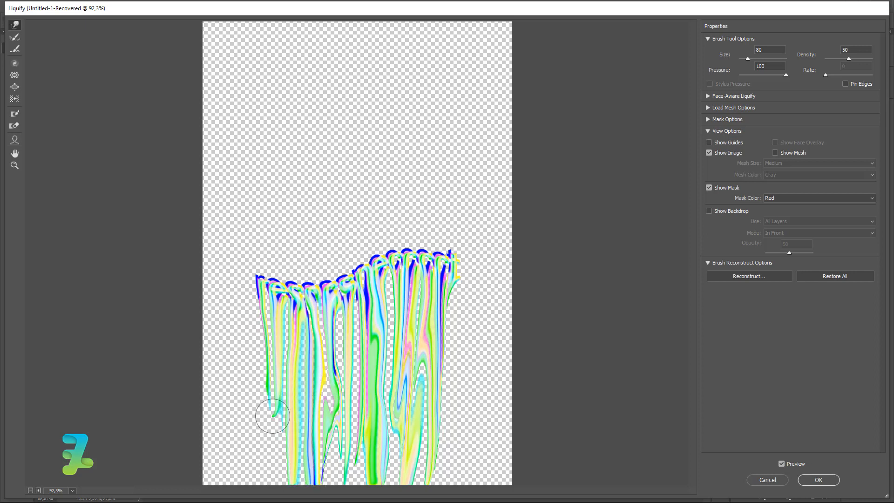
pyautogui.moveTo(248, 305); pyautogui.dragTo(259, 423)
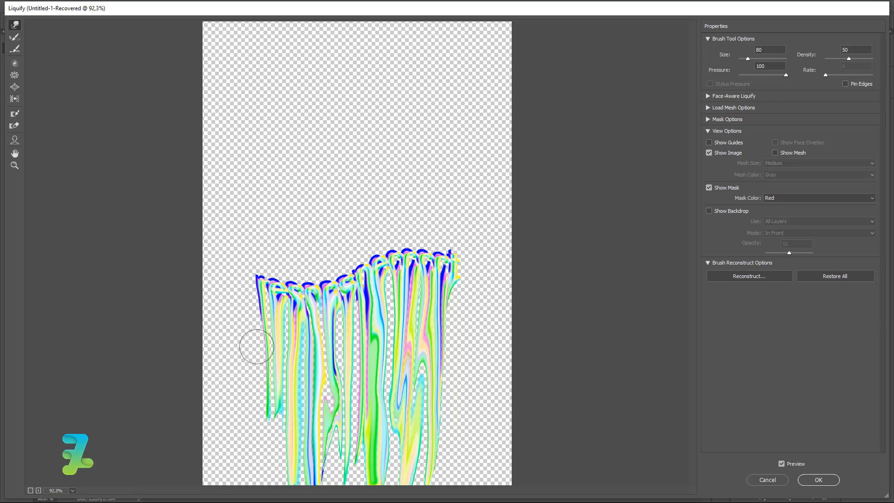
pyautogui.moveTo(250, 343)
pyautogui.mouseDown()
pyautogui.moveTo(273, 382)
pyautogui.moveTo(291, 496)
pyautogui.mouseUp()
pyautogui.moveTo(293, 367); pyautogui.dragTo(286, 498)
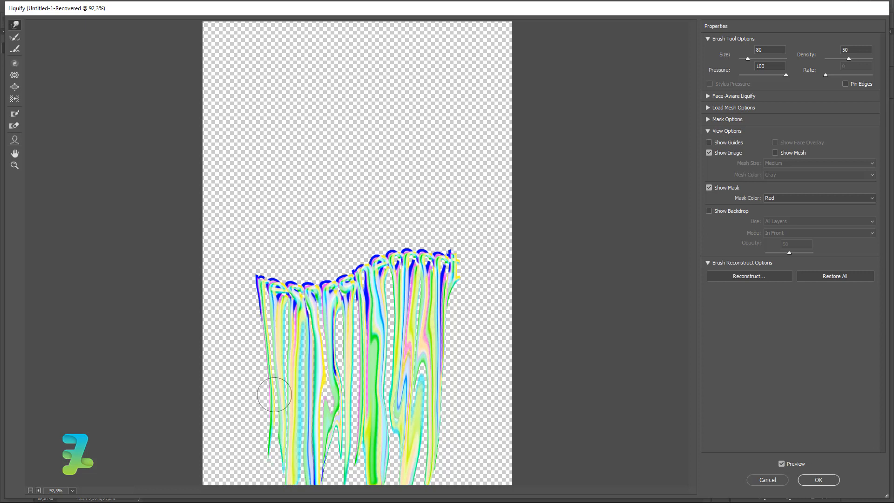
pyautogui.moveTo(274, 394); pyautogui.dragTo(272, 496)
pyautogui.moveTo(280, 375); pyautogui.dragTo(272, 494)
pyautogui.moveTo(273, 395); pyautogui.dragTo(276, 495)
# Step: Smear the drips below the c letters and the final t further down, filling out the text's right edge
pyautogui.moveTo(381, 375); pyautogui.dragTo(383, 478)
pyautogui.moveTo(444, 293); pyautogui.dragTo(441, 345)
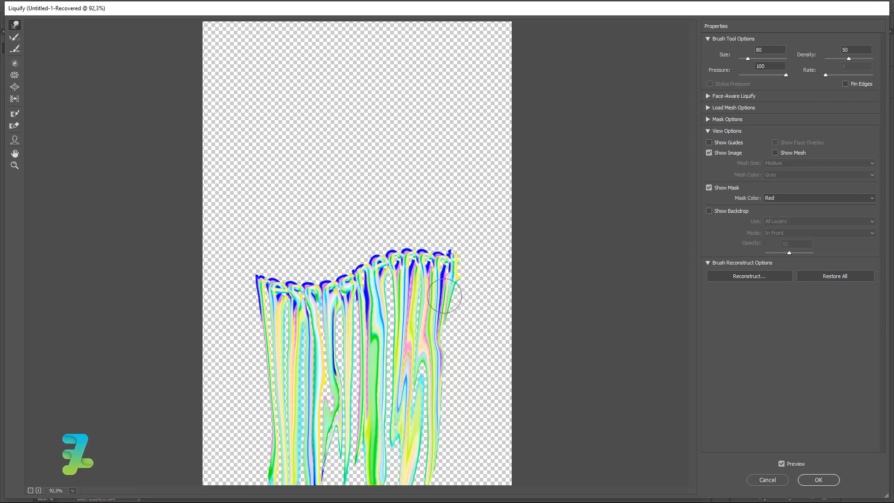
pyautogui.moveTo(444, 296); pyautogui.dragTo(445, 386)
pyautogui.moveTo(438, 339); pyautogui.dragTo(421, 482)
pyautogui.moveTo(435, 387); pyautogui.dragTo(430, 469)
# Step: Fill the gaps between the middle drips down to the bottom edge and apply the Liquify filter
pyautogui.moveTo(376, 372); pyautogui.dragTo(358, 466)
pyautogui.moveTo(357, 391); pyautogui.dragTo(348, 480)
pyautogui.moveTo(320, 348); pyautogui.dragTo(323, 452)
pyautogui.moveTo(318, 383); pyautogui.dragTo(344, 484)
pyautogui.moveTo(338, 396); pyautogui.dragTo(340, 470)
pyautogui.moveTo(338, 435); pyautogui.dragTo(351, 484)
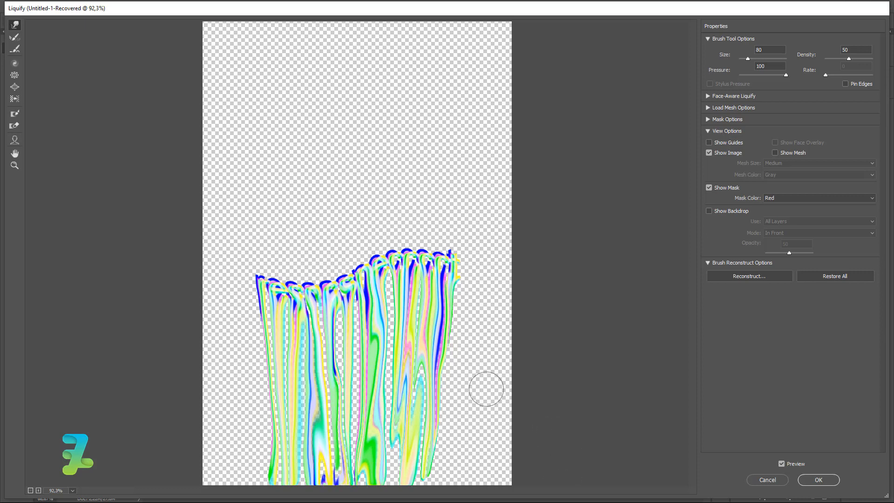
pyautogui.click(819, 480)
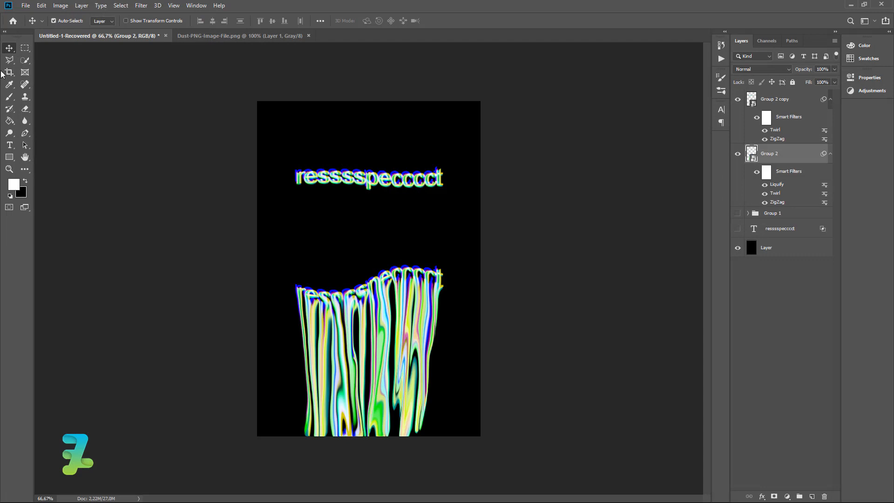
# Step: Lower the dripping text slightly, duplicate its layer, and place the copy, shifted a little further down, beneath Group 2
pyautogui.moveTo(393, 330); pyautogui.dragTo(402, 339)
pyautogui.press('ctrl')
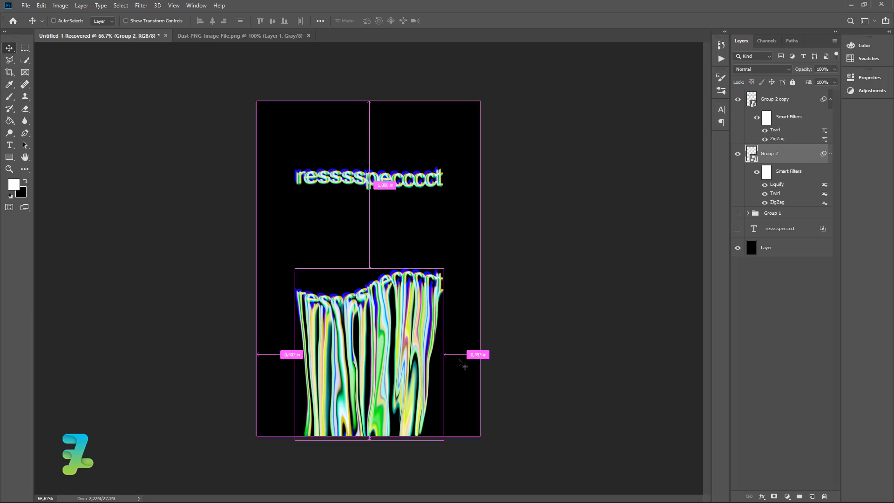
pyautogui.hotkey('ctrl', 'j')
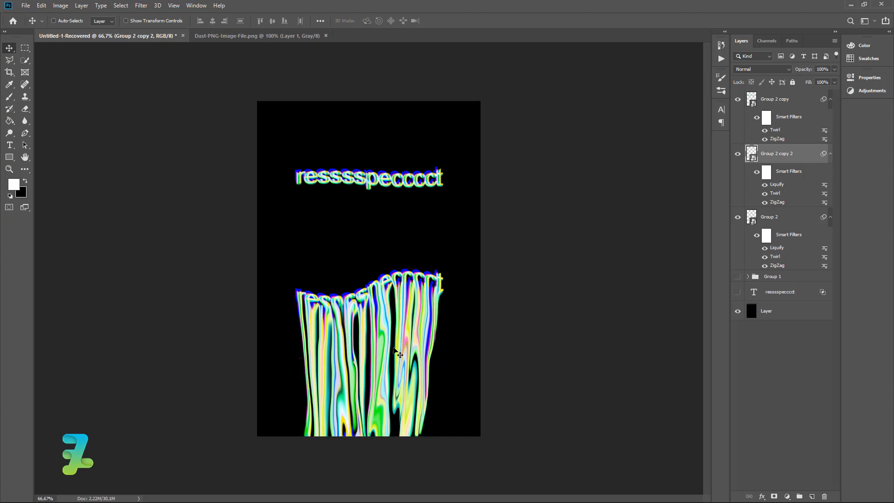
pyautogui.moveTo(395, 365); pyautogui.dragTo(395, 363)
pyautogui.moveTo(750, 156); pyautogui.dragTo(754, 268)
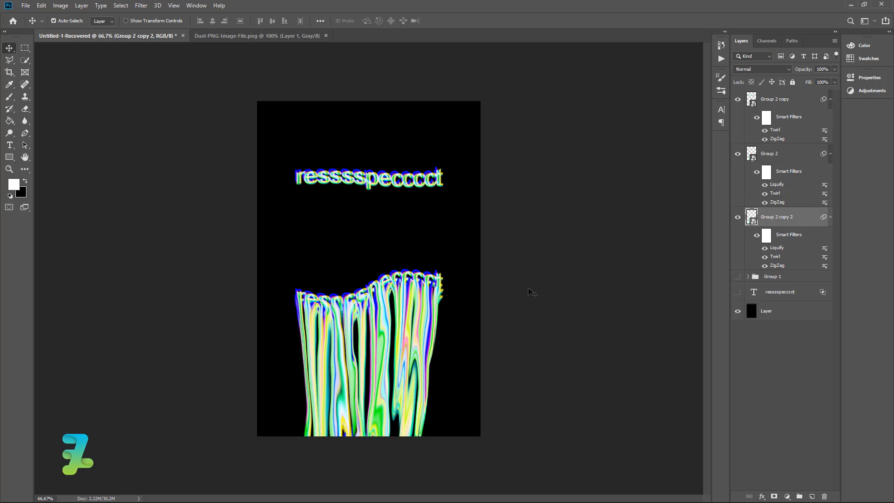
# Step: Duplicate the offset drip layer once more and select the lower of the two copies, shifting it slightly down
pyautogui.press('ctrl')
pyautogui.hotkey('ctrl', 'j')
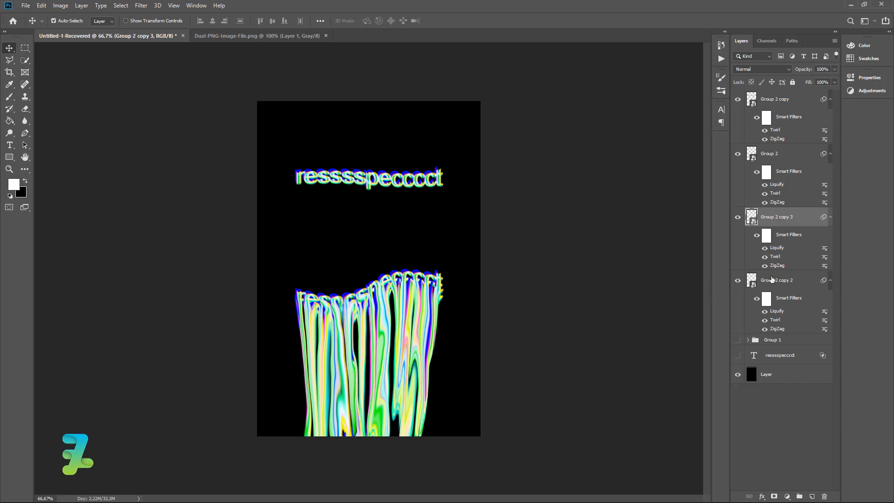
pyautogui.click(772, 279)
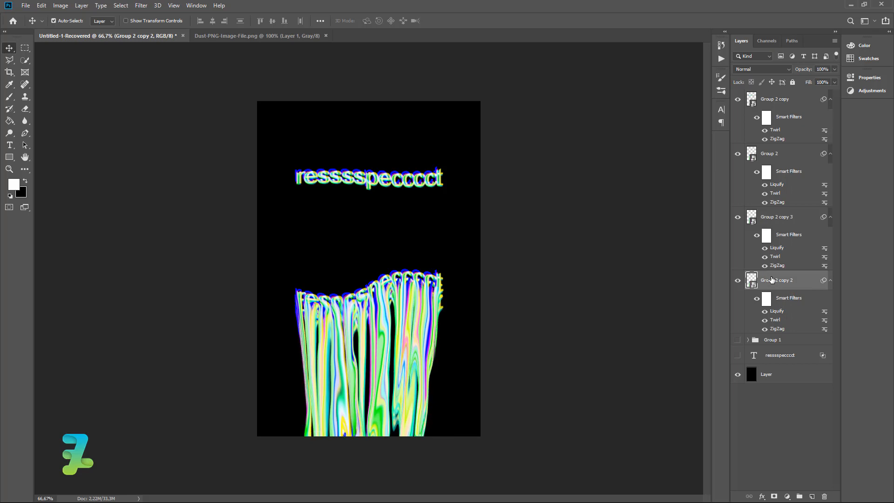
# Step: Apply Liquify to the lowest drip copy and smear the drips under the p, c and t letters downward
pyautogui.click(142, 6)
pyautogui.click(149, 14)
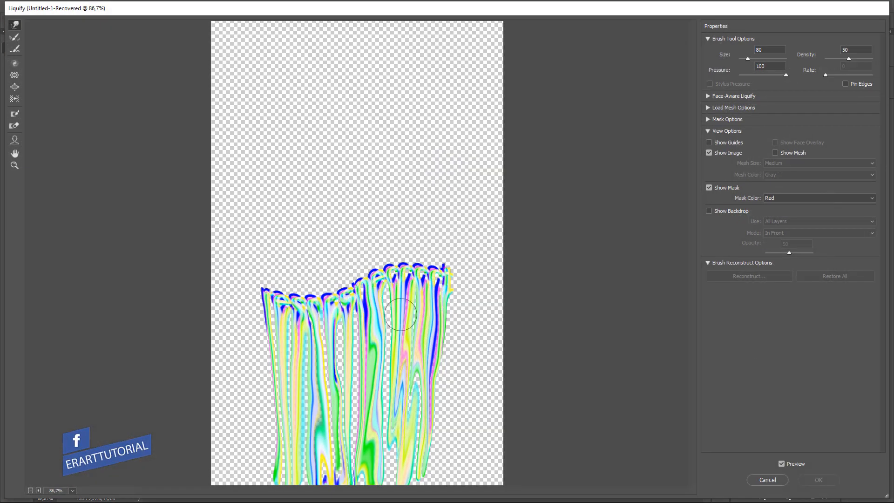
pyautogui.moveTo(400, 314)
pyautogui.mouseDown()
pyautogui.moveTo(361, 406)
pyautogui.moveTo(382, 365)
pyautogui.mouseUp()
pyautogui.moveTo(385, 290); pyautogui.dragTo(386, 390)
pyautogui.moveTo(403, 305); pyautogui.dragTo(401, 360)
pyautogui.moveTo(427, 314); pyautogui.dragTo(428, 372)
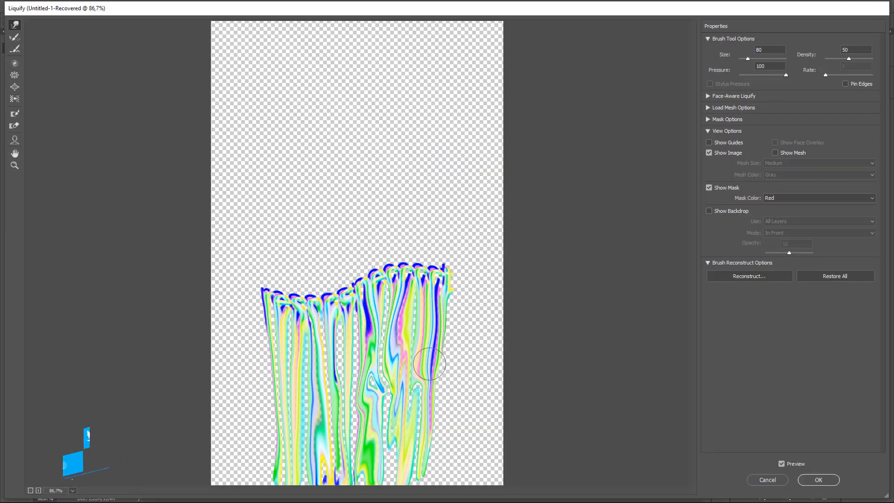
pyautogui.moveTo(441, 308); pyautogui.dragTo(442, 351)
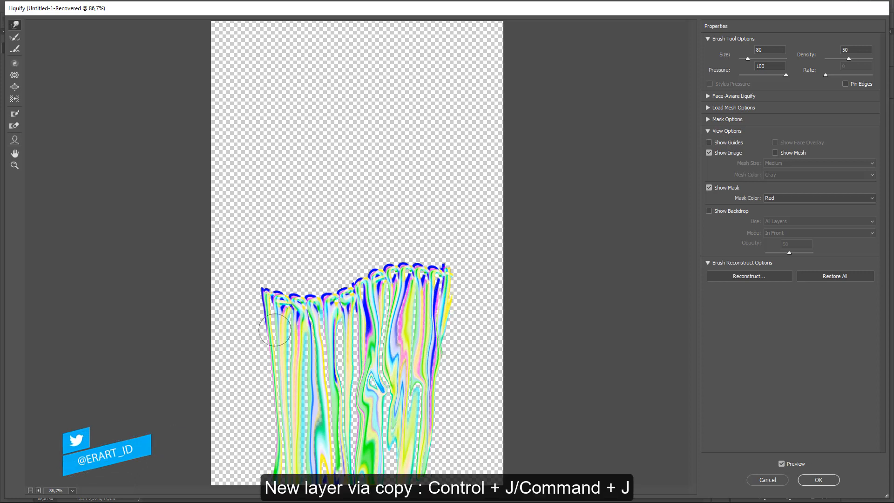
# Step: Warp the left edge and the middle drips of this copy downward and apply the Liquify filter
pyautogui.moveTo(264, 317); pyautogui.dragTo(279, 370)
pyautogui.moveTo(311, 340); pyautogui.dragTo(325, 400)
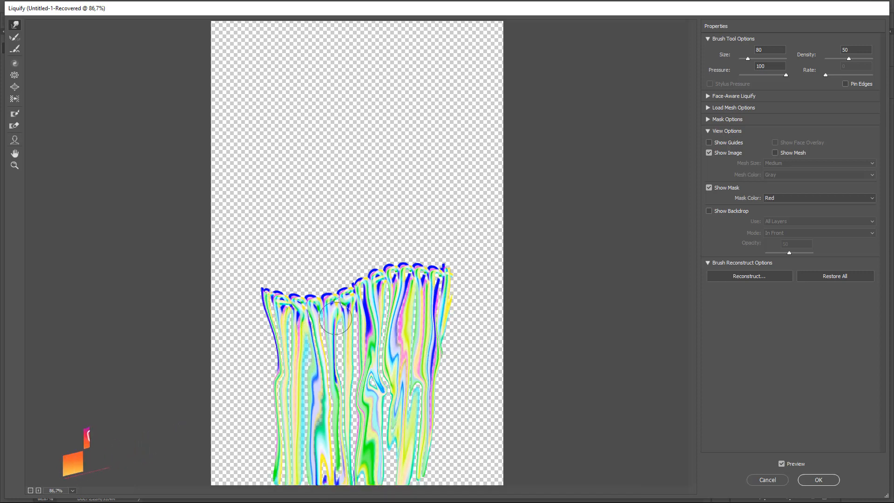
pyautogui.moveTo(335, 318)
pyautogui.mouseDown()
pyautogui.moveTo(375, 380)
pyautogui.moveTo(344, 397)
pyautogui.moveTo(356, 388)
pyautogui.mouseUp()
pyautogui.moveTo(364, 349); pyautogui.dragTo(354, 426)
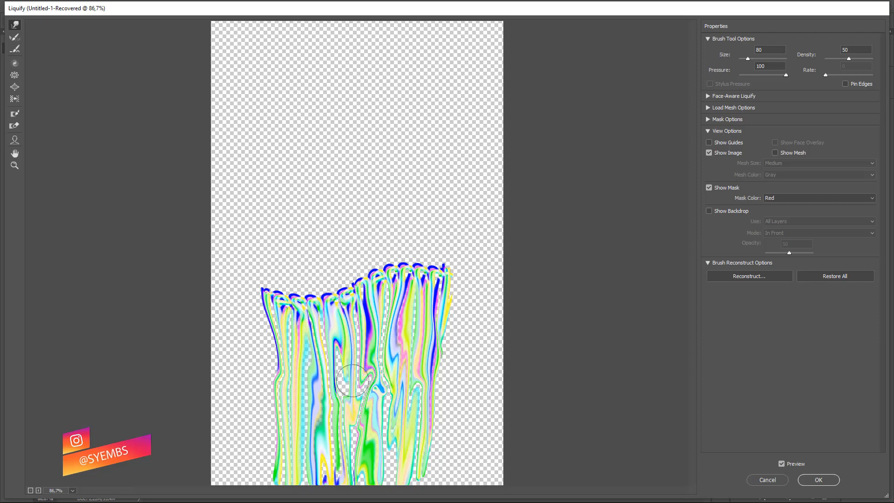
pyautogui.moveTo(341, 341); pyautogui.dragTo(339, 454)
pyautogui.moveTo(340, 396); pyautogui.dragTo(341, 455)
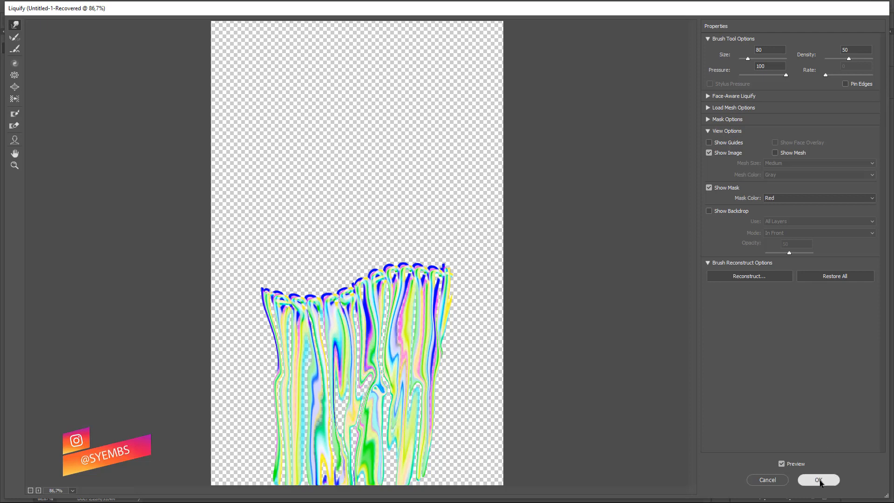
pyautogui.click(818, 480)
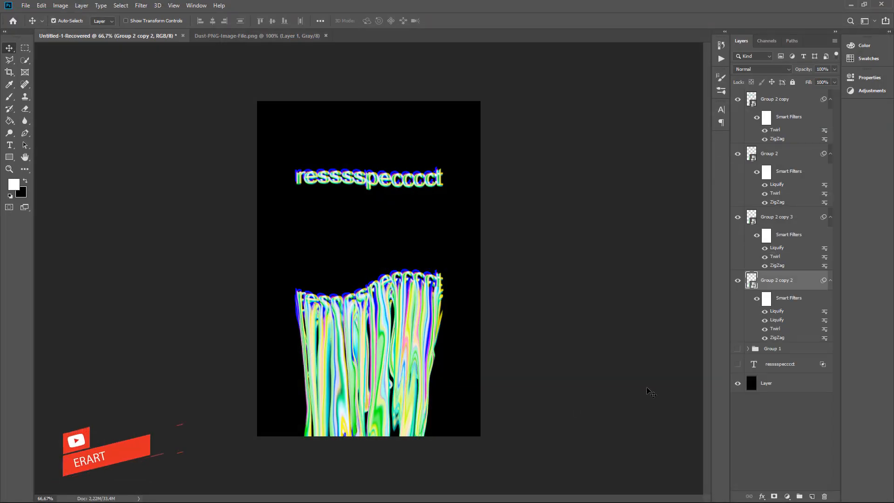
# Step: Duplicate the lowest drip layer and, in Liquify on the bottom copy, pull the middle drip and left edge down and outward
pyautogui.hotkey('ctrl', 'j')
pyautogui.click(748, 355)
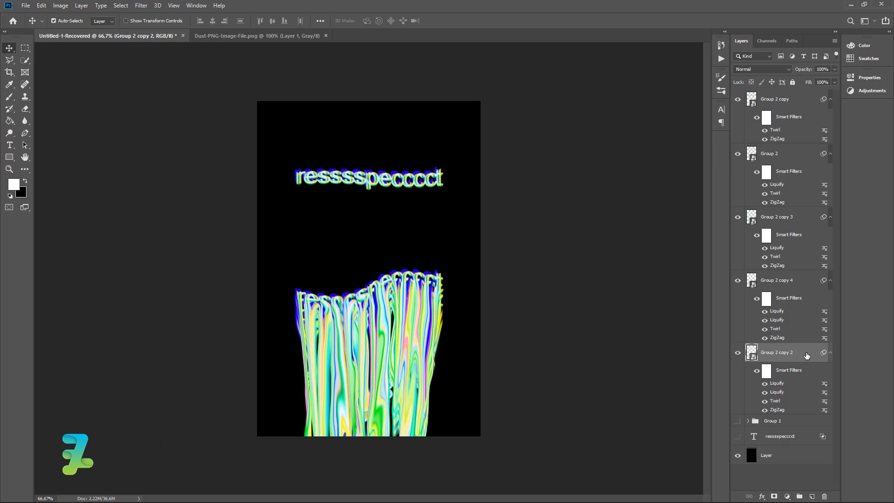
pyautogui.click(142, 5)
pyautogui.click(156, 16)
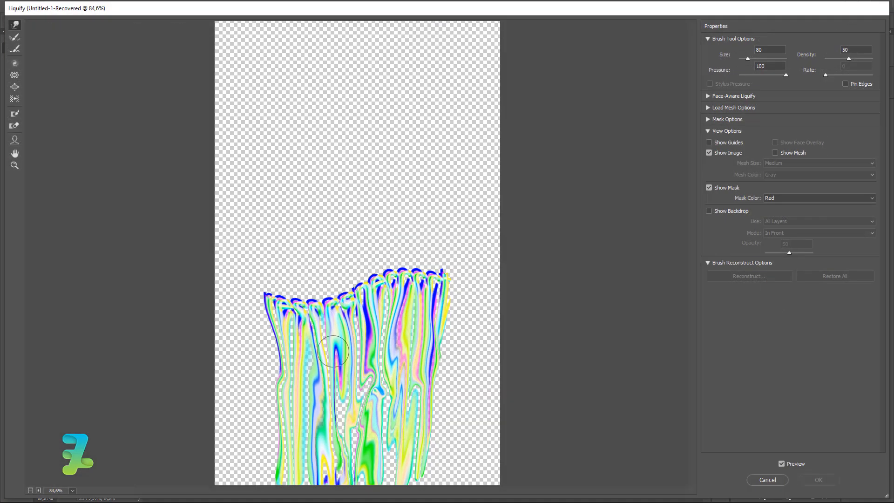
pyautogui.moveTo(333, 350); pyautogui.dragTo(336, 436)
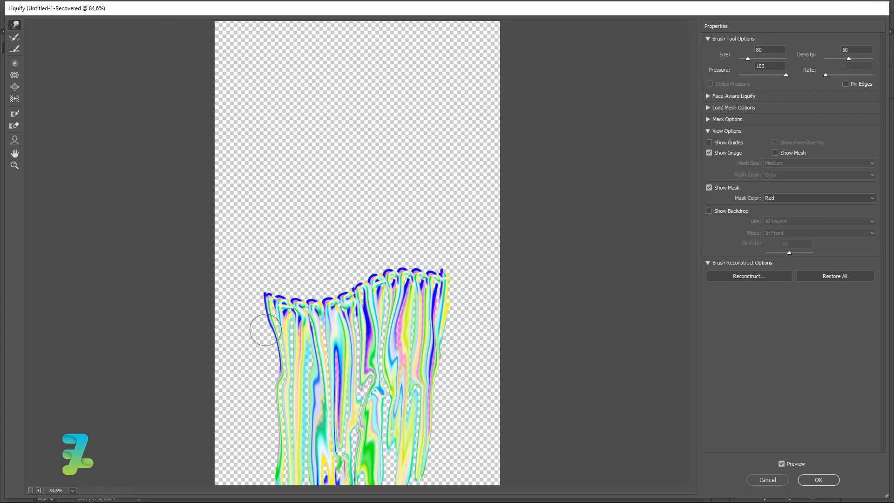
pyautogui.moveTo(270, 320)
pyautogui.mouseDown()
pyautogui.moveTo(279, 389)
pyautogui.moveTo(267, 484)
pyautogui.mouseUp()
pyautogui.moveTo(277, 426); pyautogui.dragTo(260, 472)
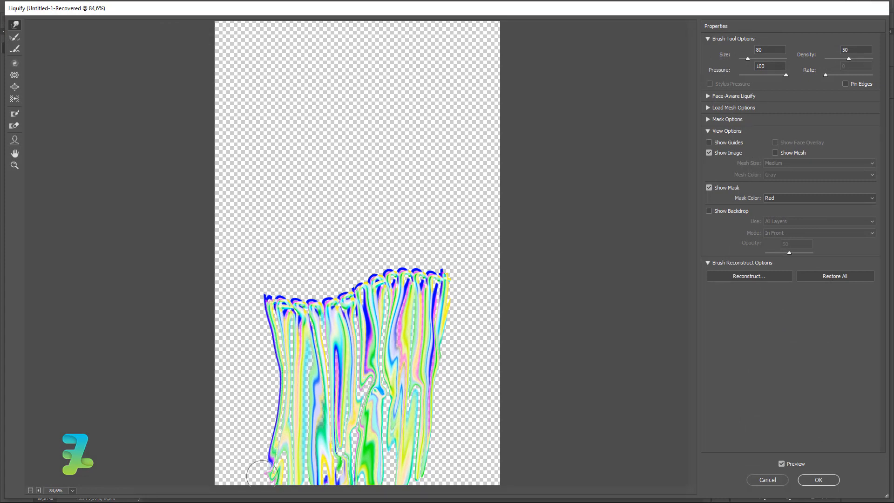
# Step: Push the drips near the text's right edge outward and downward into wavy bulges and apply the Liquify filter
pyautogui.moveTo(394, 342)
pyautogui.mouseDown()
pyautogui.moveTo(415, 333)
pyautogui.moveTo(424, 412)
pyautogui.mouseUp()
pyautogui.moveTo(435, 353)
pyautogui.mouseDown()
pyautogui.moveTo(407, 387)
pyautogui.moveTo(443, 475)
pyautogui.mouseUp()
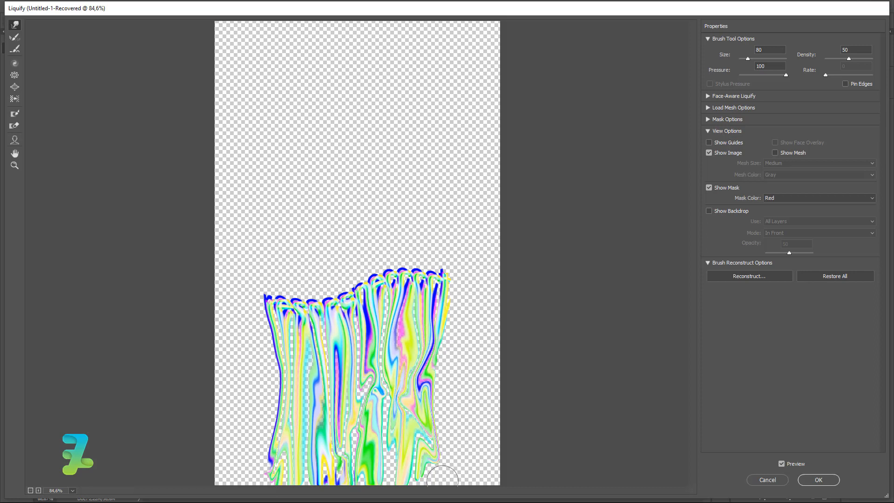
pyautogui.moveTo(423, 388); pyautogui.dragTo(445, 465)
pyautogui.moveTo(417, 363); pyautogui.dragTo(444, 412)
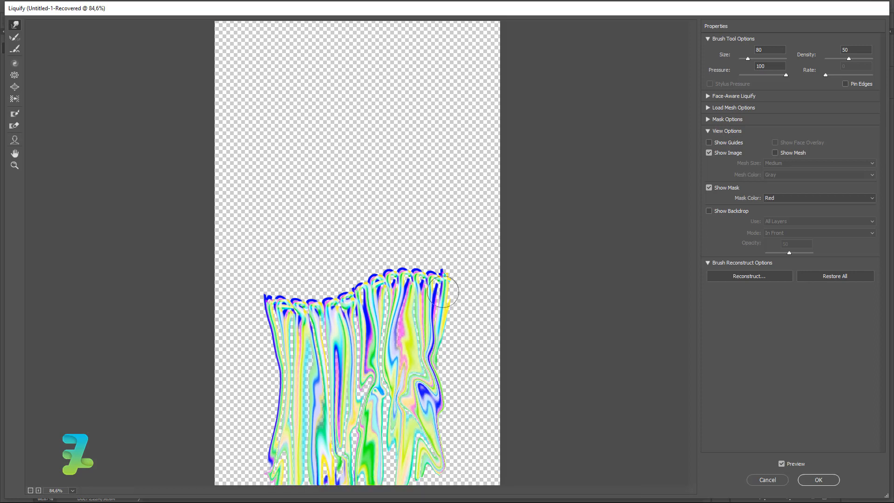
pyautogui.moveTo(442, 292)
pyautogui.mouseDown()
pyautogui.moveTo(438, 328)
pyautogui.moveTo(454, 359)
pyautogui.moveTo(433, 349)
pyautogui.mouseUp()
pyautogui.click(810, 478)
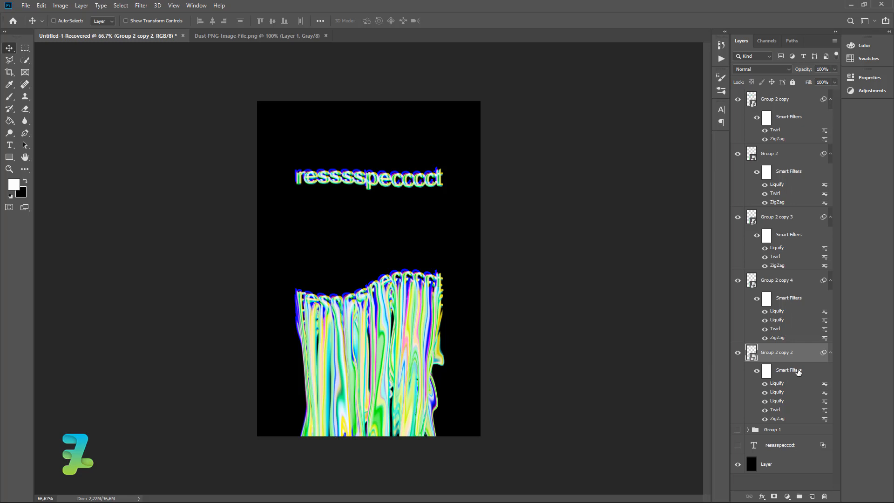
# Step: Duplicate the lowest drip layer and use Liquify on the bottom copy to warp its left and right drip edges outward, applying the filter
pyautogui.hotkey('ctrl', 'j')
pyautogui.click(795, 436)
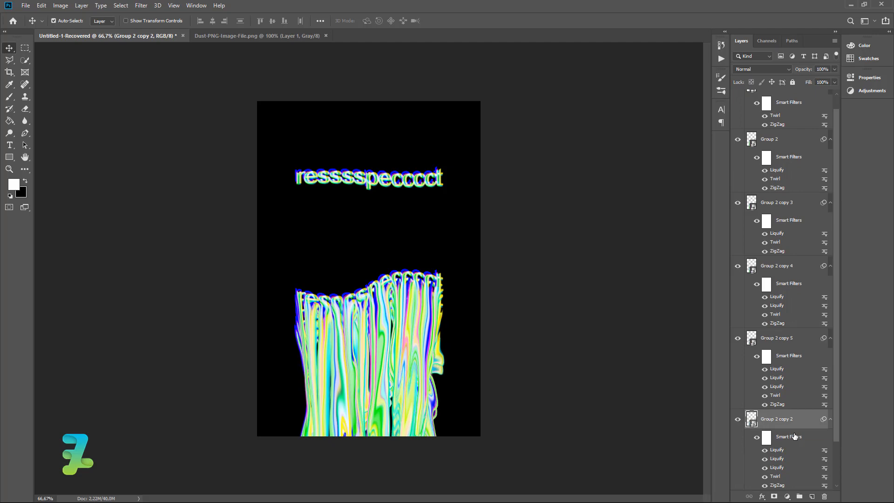
pyautogui.click(141, 5)
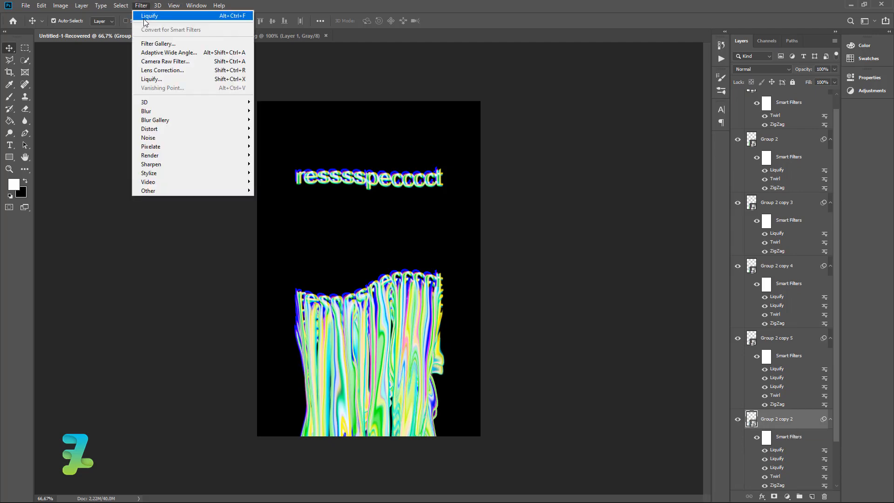
pyautogui.click(154, 14)
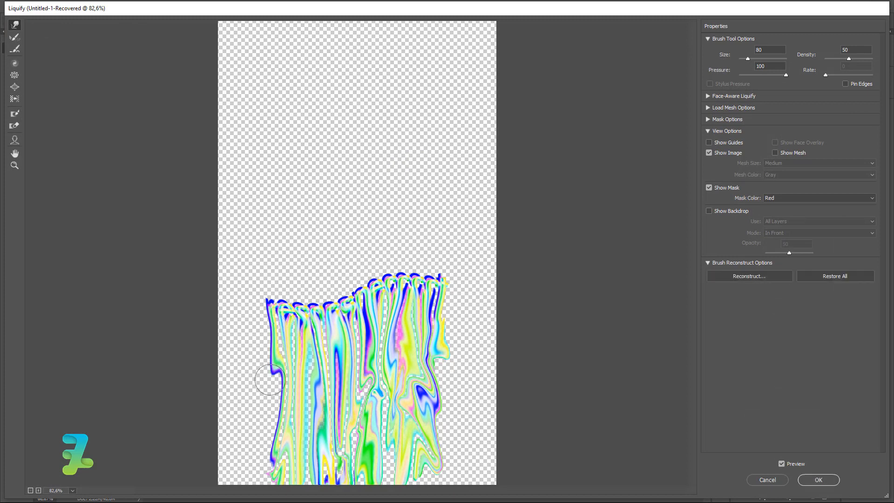
pyautogui.moveTo(272, 324)
pyautogui.mouseDown()
pyautogui.moveTo(253, 412)
pyautogui.moveTo(285, 433)
pyautogui.moveTo(275, 383)
pyautogui.moveTo(286, 468)
pyautogui.moveTo(296, 335)
pyautogui.moveTo(342, 368)
pyautogui.moveTo(354, 447)
pyautogui.moveTo(364, 337)
pyautogui.moveTo(374, 331)
pyautogui.moveTo(391, 367)
pyautogui.moveTo(387, 426)
pyautogui.moveTo(442, 351)
pyautogui.moveTo(426, 391)
pyautogui.moveTo(431, 475)
pyautogui.mouseUp()
pyautogui.click(817, 480)
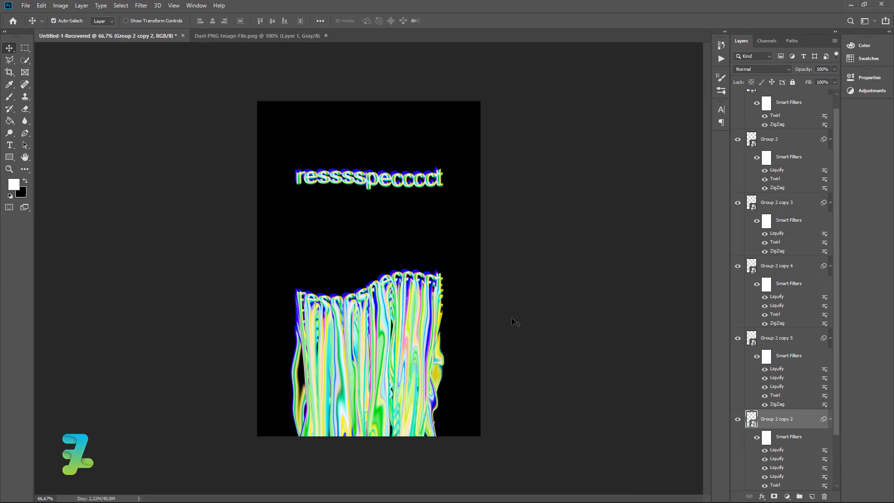
# Step: Group all the drip layers from Group 2 down to Group 2 copy 2, checking the group by toggling its visibility
pyautogui.scroll(-2, 774, 444)
pyautogui.scroll(3, 786, 347)
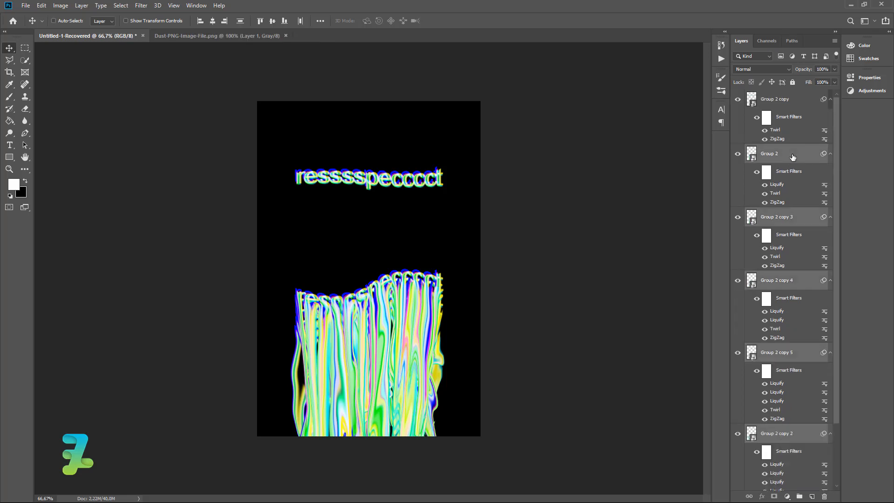
pyautogui.hotkey('ctrl', 'g')
pyautogui.click(738, 151)
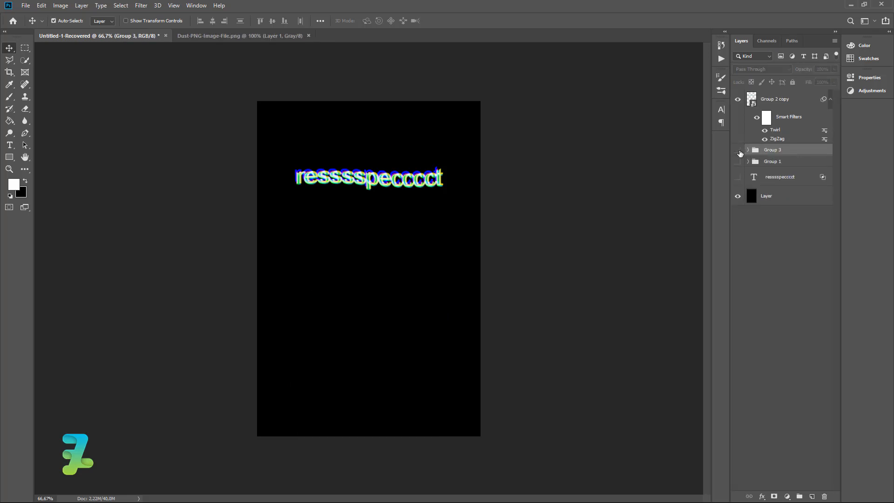
pyautogui.click(737, 151)
# Step: Move the undripped text layer, Group 2 copy, straight down until it sits just above the drips
pyautogui.click(748, 97)
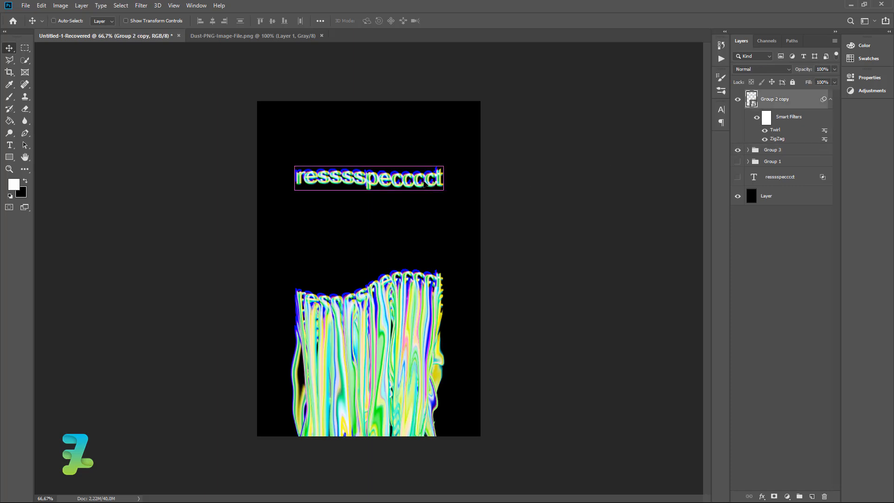
pyautogui.moveTo(426, 181); pyautogui.dragTo(426, 205)
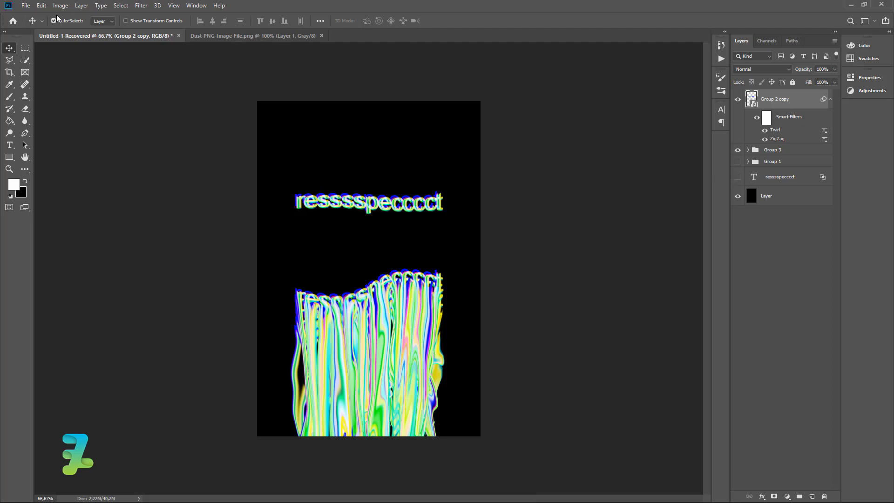
pyautogui.click(146, 6)
pyautogui.click(416, 201)
pyautogui.moveTo(418, 204); pyautogui.dragTo(434, 230)
# Step: Start Liquify on the upper text layer and smear the letters r and e upward to the canvas's top edge
pyautogui.click(141, 5)
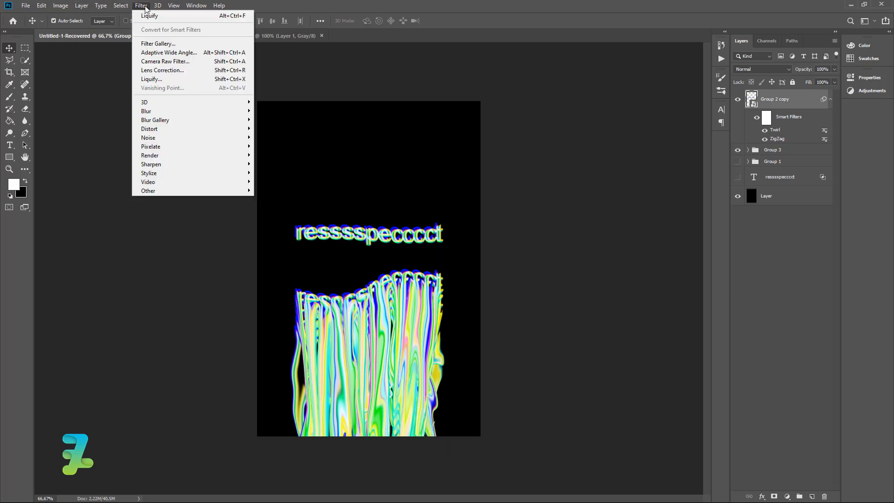
pyautogui.click(149, 16)
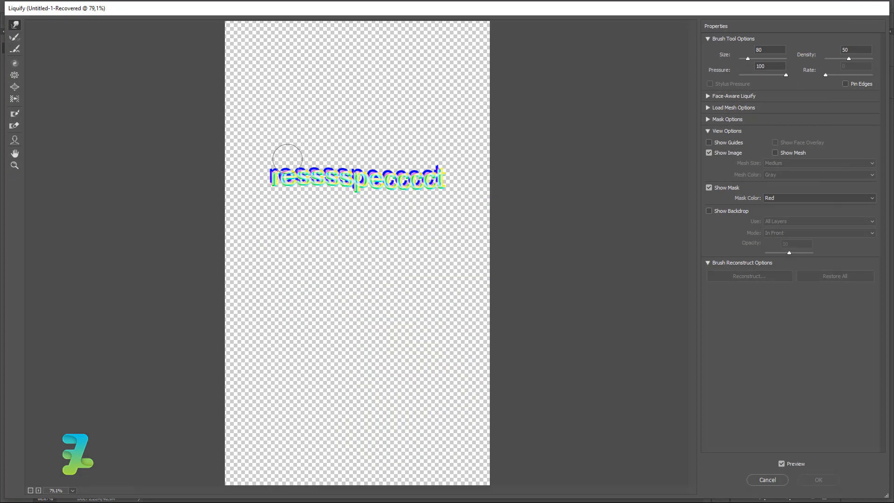
pyautogui.moveTo(285, 160)
pyautogui.mouseDown()
pyautogui.moveTo(282, 135)
pyautogui.moveTo(291, 102)
pyautogui.moveTo(269, 163)
pyautogui.moveTo(281, 74)
pyautogui.mouseUp()
pyautogui.moveTo(287, 162); pyautogui.dragTo(294, 43)
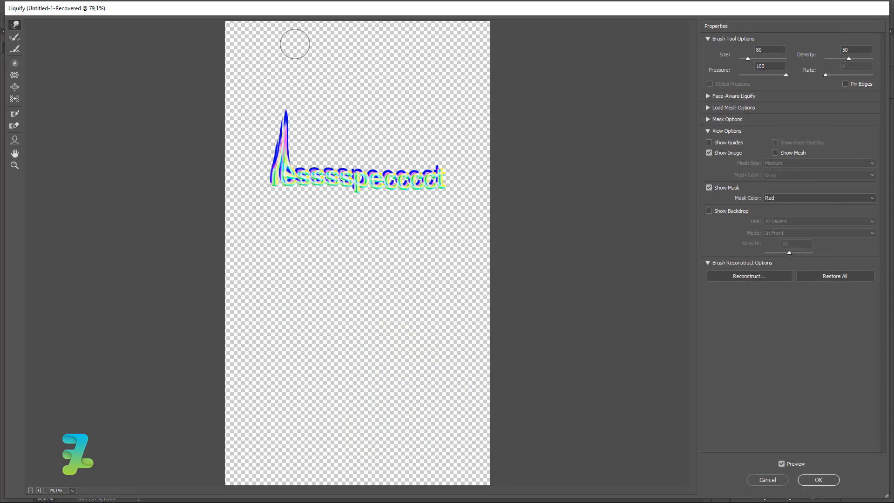
pyautogui.moveTo(277, 165); pyautogui.dragTo(284, 53)
pyautogui.moveTo(285, 120)
pyautogui.mouseDown()
pyautogui.moveTo(292, 46)
pyautogui.moveTo(295, 75)
pyautogui.moveTo(289, 121)
pyautogui.moveTo(284, 29)
pyautogui.mouseUp()
pyautogui.moveTo(278, 125); pyautogui.dragTo(289, 39)
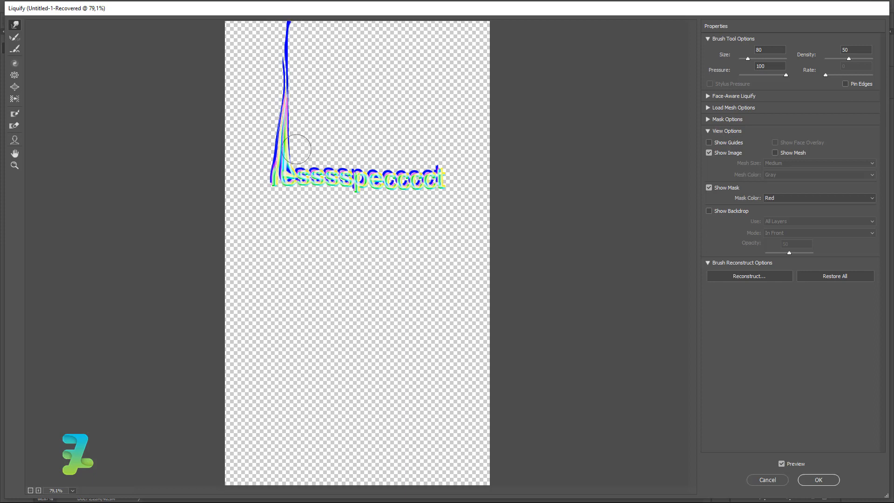
# Step: Smear the first s letters upward into tall streaks beside the r and e, extending them to the canvas's top edge
pyautogui.moveTo(304, 169)
pyautogui.mouseDown()
pyautogui.moveTo(300, 99)
pyautogui.moveTo(304, 170)
pyautogui.moveTo(304, 57)
pyautogui.moveTo(297, 159)
pyautogui.moveTo(296, 45)
pyautogui.mouseUp()
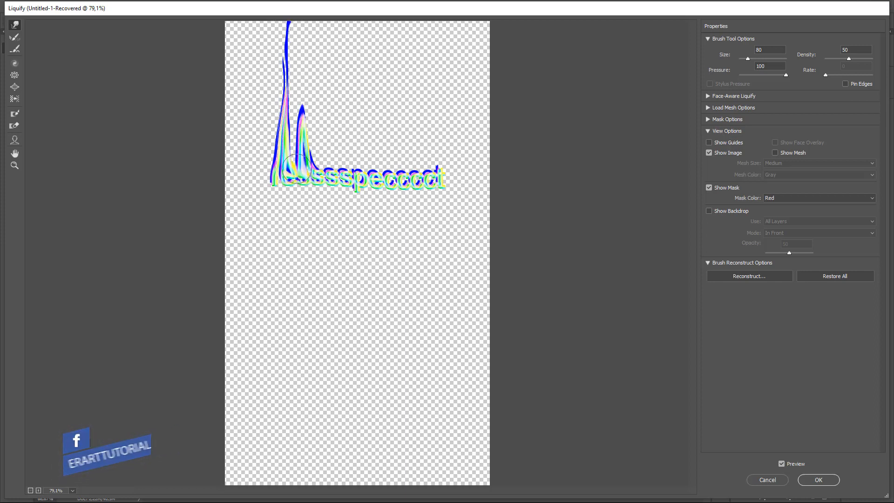
pyautogui.moveTo(296, 168); pyautogui.dragTo(301, 34)
pyautogui.moveTo(302, 128)
pyautogui.mouseDown()
pyautogui.moveTo(300, 37)
pyautogui.moveTo(289, 131)
pyautogui.moveTo(295, 18)
pyautogui.mouseUp()
pyautogui.moveTo(306, 162); pyautogui.dragTo(310, 102)
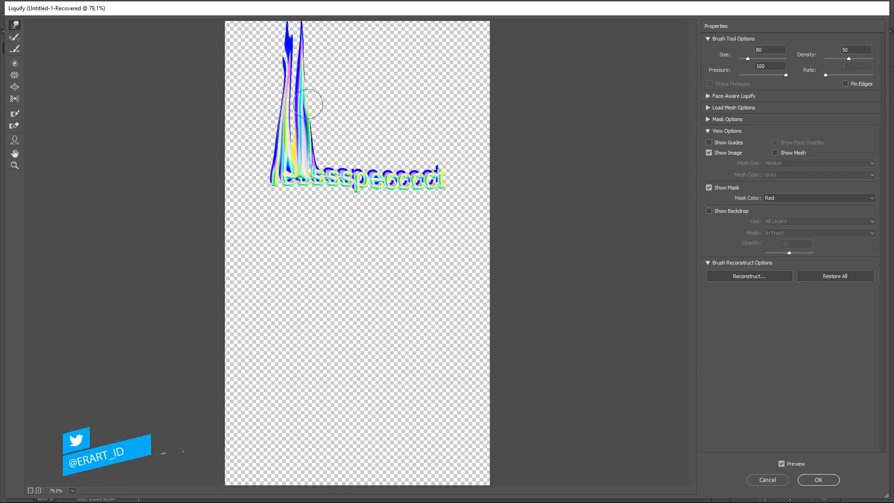
pyautogui.moveTo(322, 161); pyautogui.dragTo(322, 121)
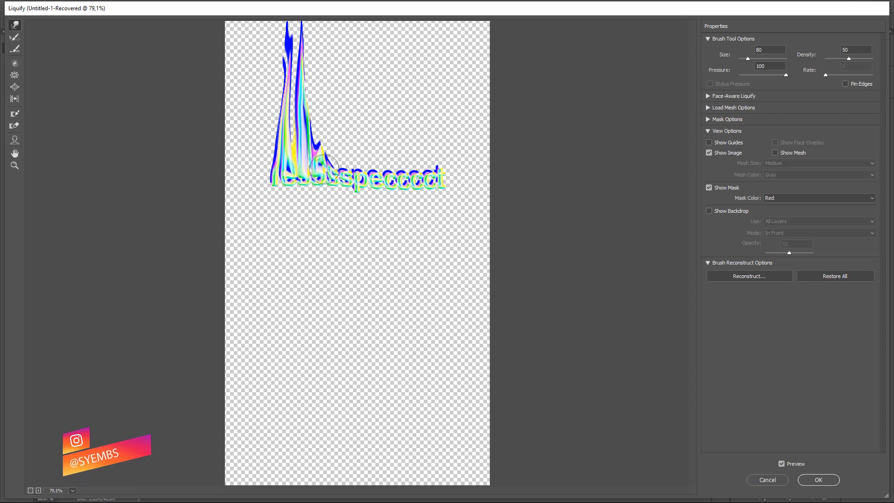
pyautogui.moveTo(324, 168); pyautogui.dragTo(325, 100)
pyautogui.moveTo(321, 160); pyautogui.dragTo(314, 21)
pyautogui.moveTo(317, 159); pyautogui.dragTo(317, 25)
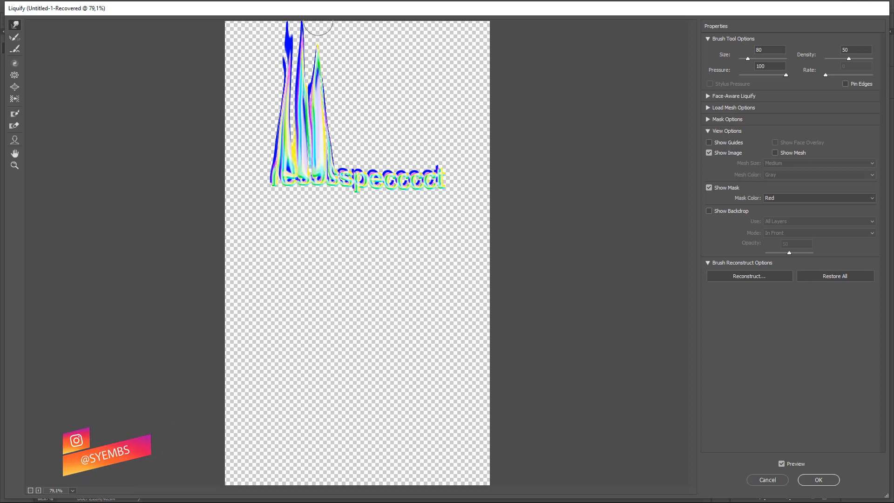
pyautogui.moveTo(310, 91); pyautogui.dragTo(315, 21)
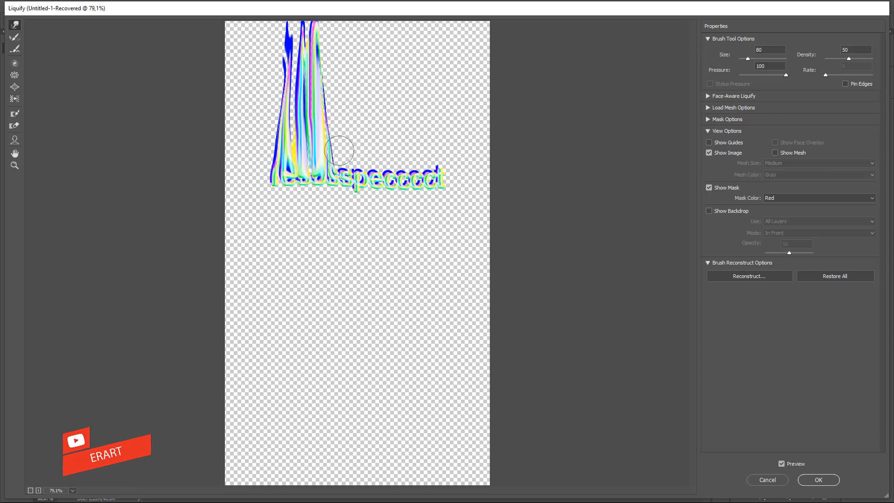
pyautogui.moveTo(340, 150); pyautogui.dragTo(311, 23)
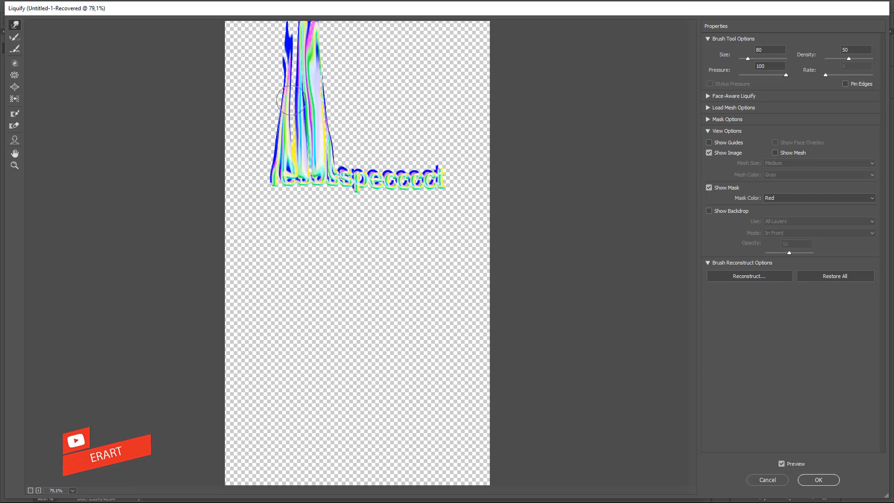
pyautogui.moveTo(291, 100); pyautogui.dragTo(292, 29)
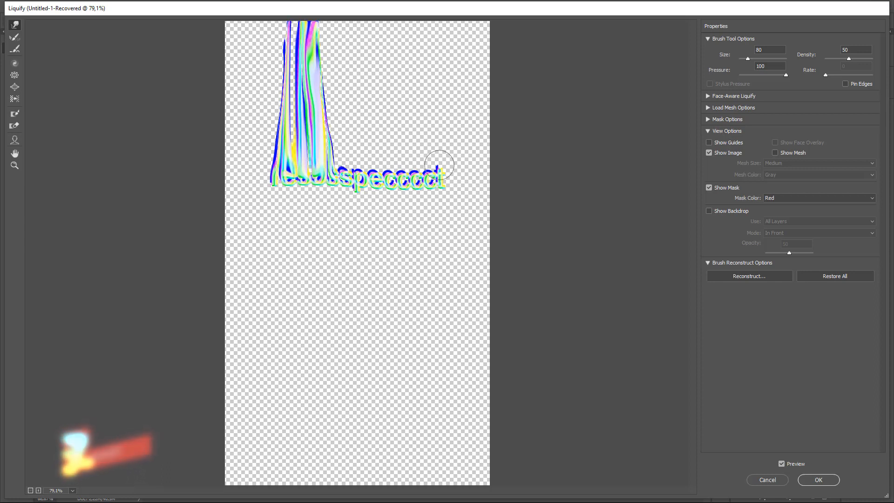
# Step: Smear the final t and the adjoining c upward into a long streak leaning slightly inward
pyautogui.moveTo(438, 170); pyautogui.dragTo(411, 116)
pyautogui.moveTo(421, 159); pyautogui.dragTo(411, 28)
pyautogui.moveTo(437, 160); pyautogui.dragTo(412, 45)
pyautogui.moveTo(421, 118)
pyautogui.mouseDown()
pyautogui.moveTo(421, 27)
pyautogui.moveTo(431, 81)
pyautogui.moveTo(421, 36)
pyautogui.mouseUp()
pyautogui.moveTo(438, 161); pyautogui.dragTo(410, 100)
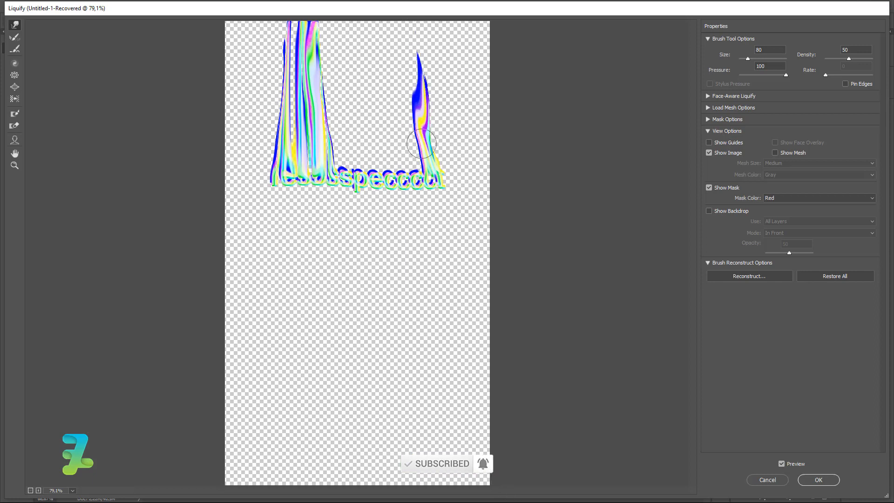
pyautogui.moveTo(421, 144)
pyautogui.mouseDown()
pyautogui.moveTo(417, 63)
pyautogui.moveTo(413, 128)
pyautogui.moveTo(421, 51)
pyautogui.mouseUp()
pyautogui.moveTo(418, 121); pyautogui.dragTo(421, 38)
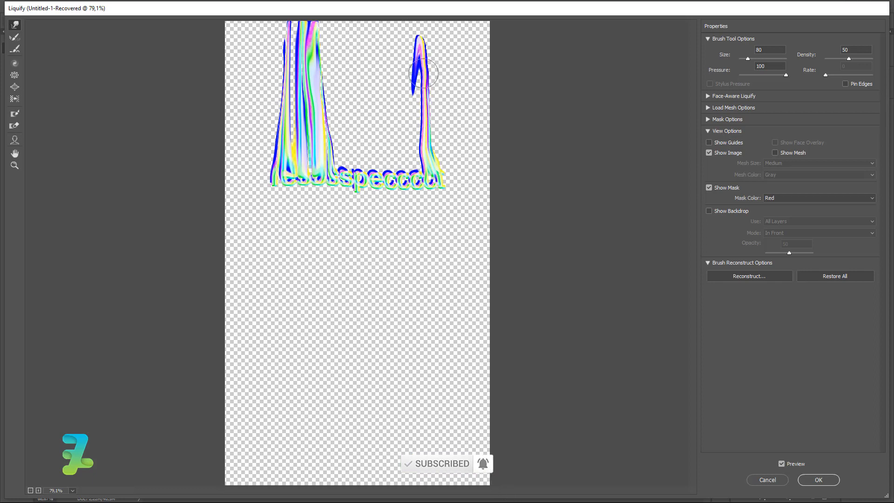
pyautogui.moveTo(423, 73); pyautogui.dragTo(415, 18)
# Step: Pull the c letters just before the t streak upward to the canvas's top edge
pyautogui.moveTo(411, 177)
pyautogui.mouseDown()
pyautogui.moveTo(409, 118)
pyautogui.moveTo(412, 125)
pyautogui.mouseUp()
pyautogui.moveTo(415, 158); pyautogui.dragTo(410, 59)
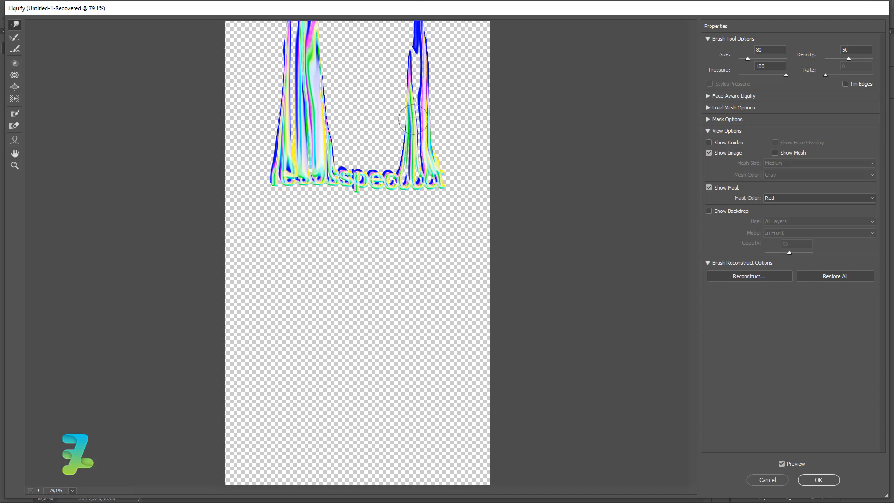
pyautogui.moveTo(412, 133); pyautogui.dragTo(409, 35)
pyautogui.moveTo(416, 104); pyautogui.dragTo(408, 21)
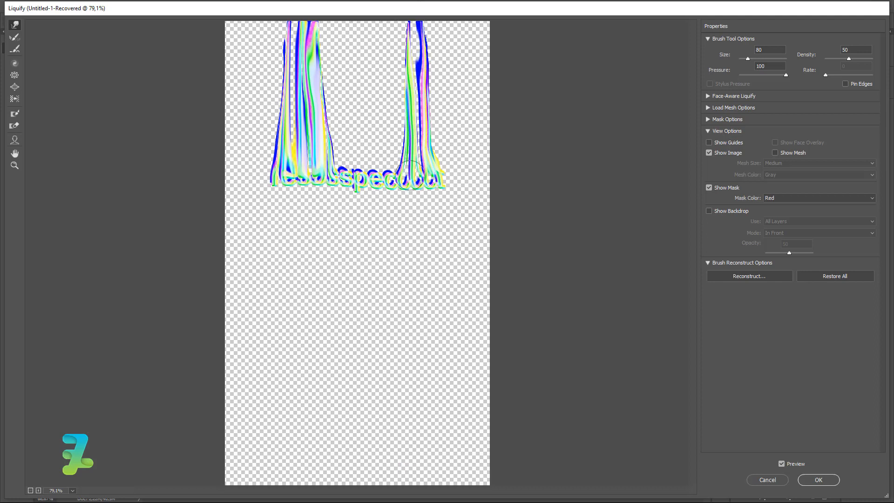
# Step: Smear the second e and the first c letters upward into streaks joining those at the word's end
pyautogui.moveTo(387, 170)
pyautogui.mouseDown()
pyautogui.moveTo(387, 113)
pyautogui.moveTo(385, 172)
pyautogui.moveTo(375, 94)
pyautogui.mouseUp()
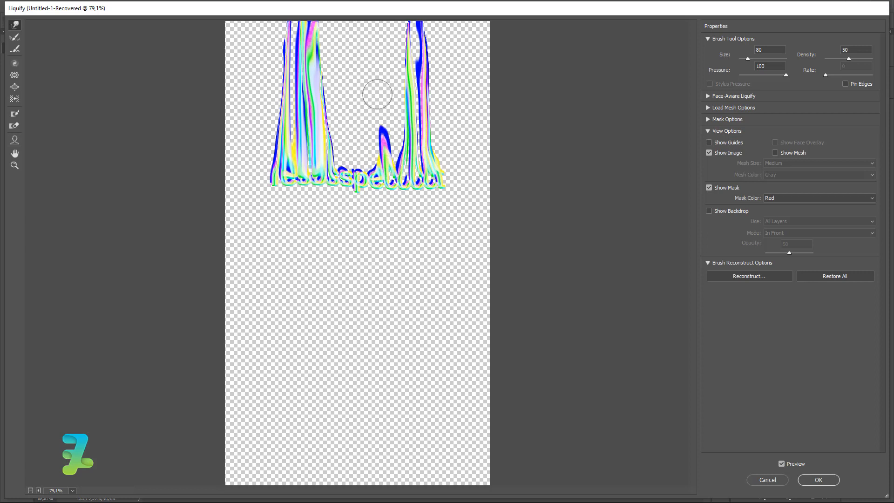
pyautogui.moveTo(375, 167); pyautogui.dragTo(387, 102)
pyautogui.moveTo(394, 172)
pyautogui.mouseDown()
pyautogui.moveTo(388, 96)
pyautogui.moveTo(394, 163)
pyautogui.moveTo(396, 84)
pyautogui.mouseUp()
pyautogui.moveTo(399, 155); pyautogui.dragTo(395, 74)
pyautogui.moveTo(391, 131); pyautogui.dragTo(396, 58)
pyautogui.moveTo(398, 103); pyautogui.dragTo(398, 19)
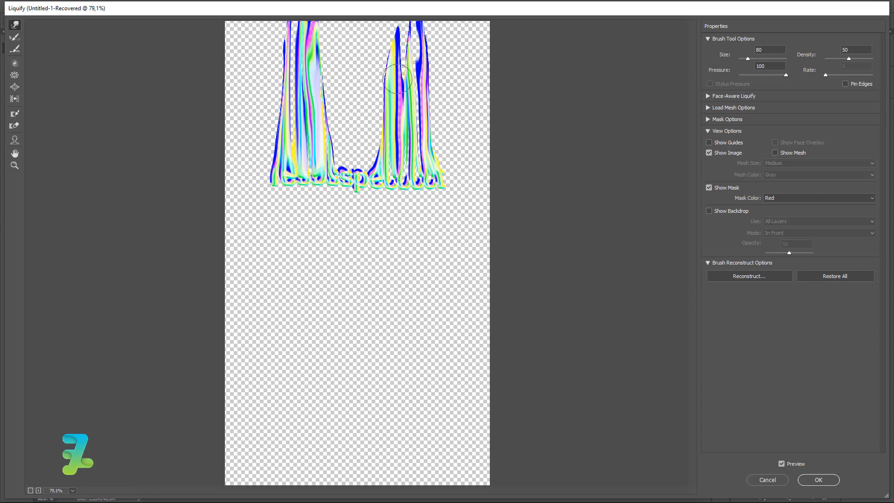
pyautogui.moveTo(398, 78)
pyautogui.mouseDown()
pyautogui.moveTo(400, 10)
pyautogui.moveTo(391, 5)
pyautogui.mouseUp()
pyautogui.moveTo(375, 158); pyautogui.dragTo(368, 112)
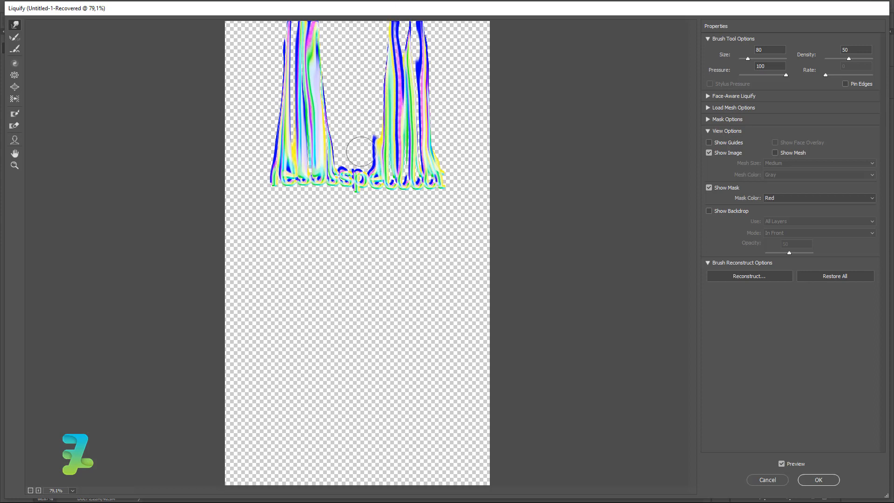
# Step: Smear the p and the s before it upward into a tall streak reaching the canvas's top edge
pyautogui.moveTo(355, 158); pyautogui.dragTo(356, 79)
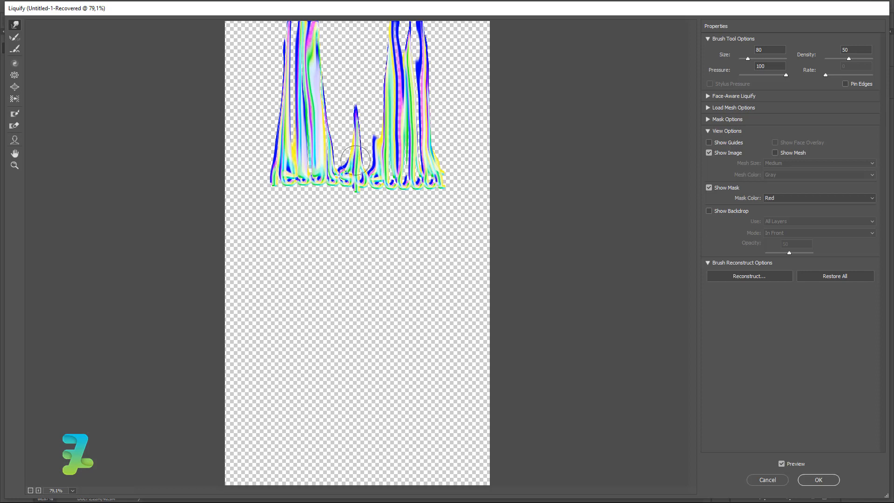
pyautogui.moveTo(355, 160); pyautogui.dragTo(357, 74)
pyautogui.moveTo(343, 154); pyautogui.dragTo(342, 66)
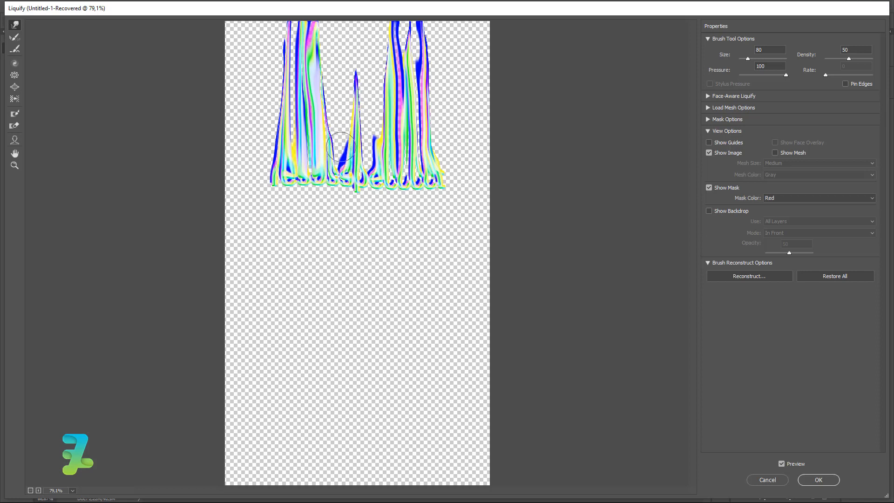
pyautogui.moveTo(340, 146)
pyautogui.mouseDown()
pyautogui.moveTo(343, 98)
pyautogui.moveTo(350, 134)
pyautogui.moveTo(349, 59)
pyautogui.moveTo(352, 120)
pyautogui.moveTo(349, 40)
pyautogui.mouseUp()
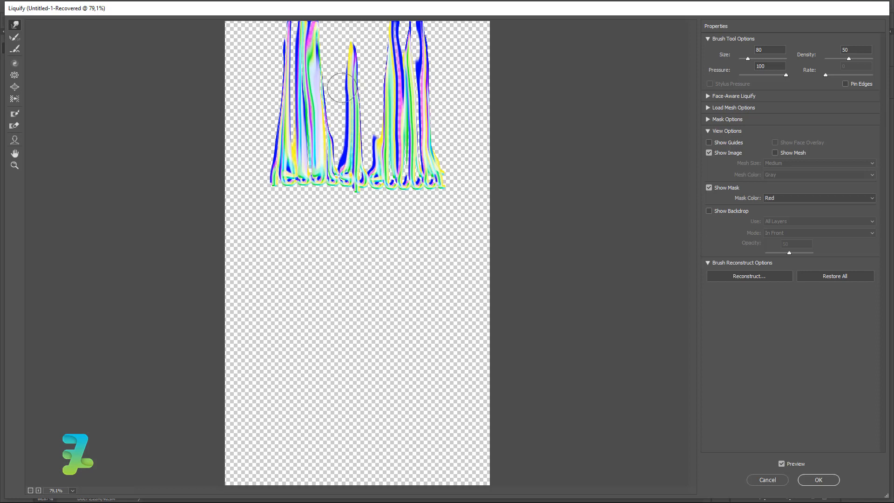
pyautogui.moveTo(342, 88); pyautogui.dragTo(342, 14)
pyautogui.moveTo(357, 106); pyautogui.dragTo(359, 13)
pyautogui.moveTo(359, 86); pyautogui.dragTo(359, 12)
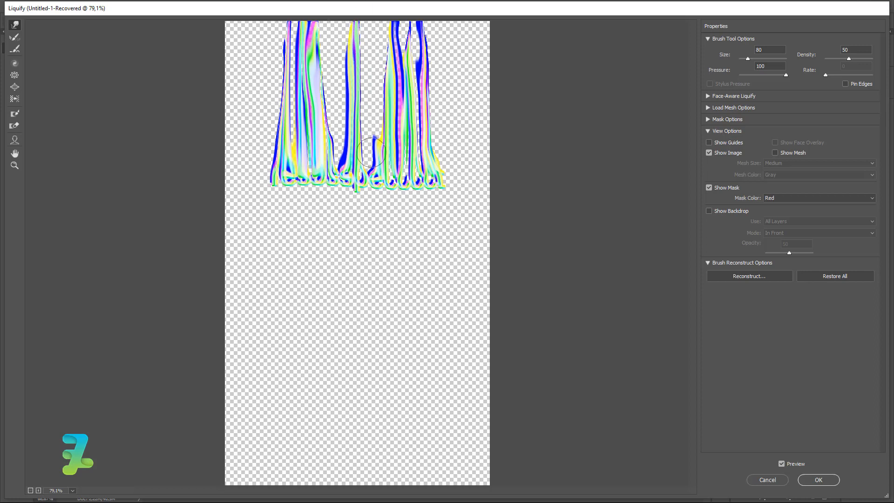
# Step: Fill the gap after the p by smearing the second e upward to the canvas's top edge
pyautogui.moveTo(371, 151); pyautogui.dragTo(370, 93)
pyautogui.moveTo(371, 154); pyautogui.dragTo(366, 77)
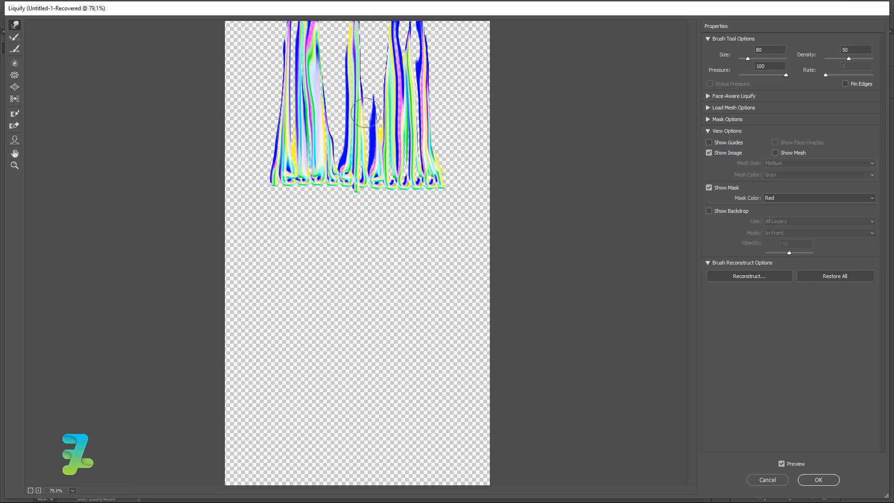
pyautogui.moveTo(365, 113); pyautogui.dragTo(371, 51)
pyautogui.moveTo(379, 156); pyautogui.dragTo(375, 44)
pyautogui.moveTo(376, 121); pyautogui.dragTo(368, 43)
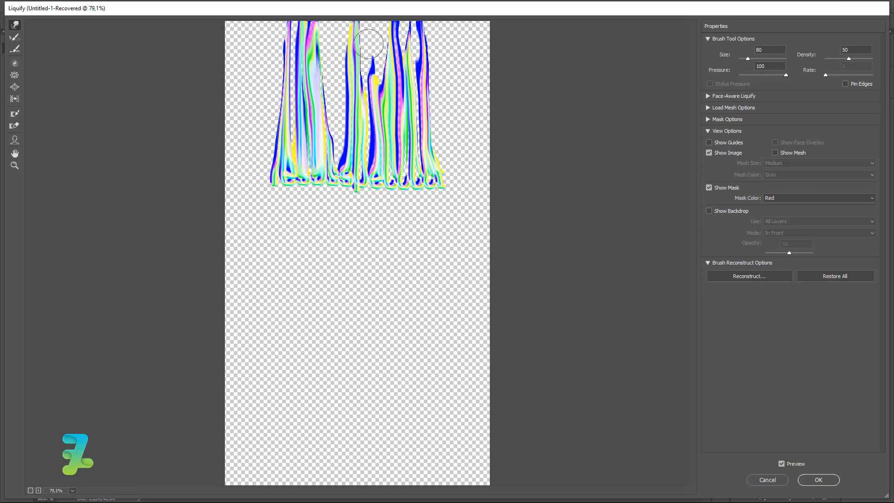
pyautogui.moveTo(372, 77); pyautogui.dragTo(370, 12)
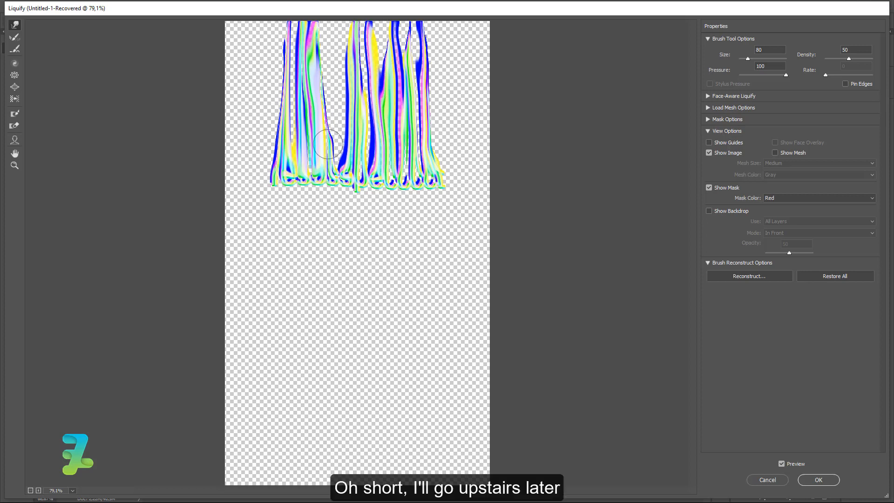
# Step: Close the gap before the p by smearing the last two s letters upward toward the canvas's top edge
pyautogui.moveTo(325, 159); pyautogui.dragTo(328, 80)
pyautogui.moveTo(332, 143)
pyautogui.mouseDown()
pyautogui.moveTo(344, 121)
pyautogui.moveTo(346, 67)
pyautogui.moveTo(337, 80)
pyautogui.mouseUp()
pyautogui.moveTo(343, 119); pyautogui.dragTo(343, 37)
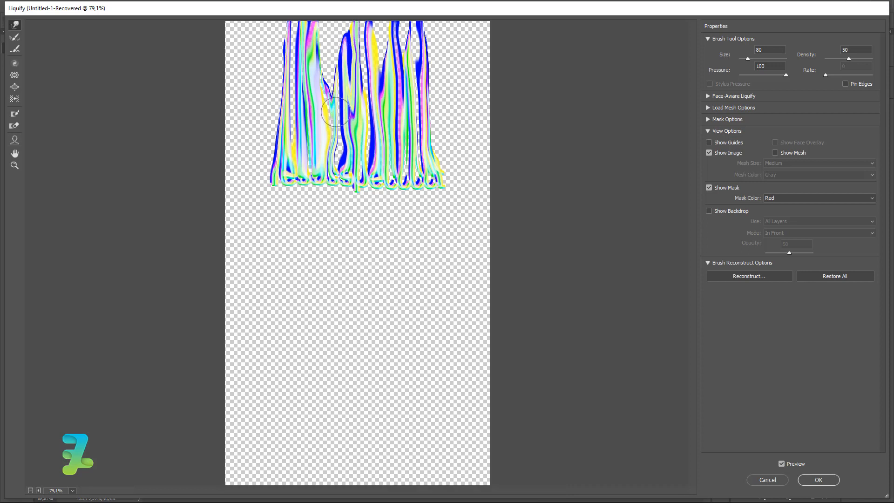
pyautogui.moveTo(335, 112); pyautogui.dragTo(331, 31)
pyautogui.moveTo(329, 90); pyautogui.dragTo(333, 23)
pyautogui.moveTo(334, 53); pyautogui.dragTo(338, 29)
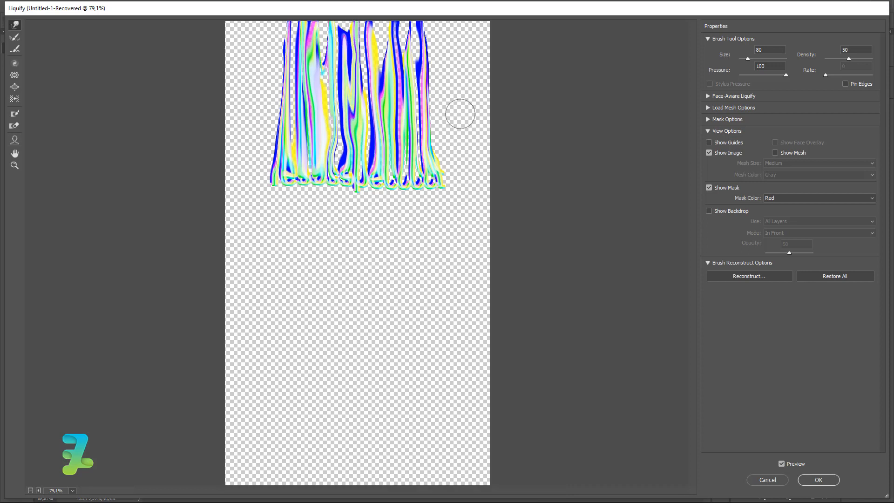
# Step: Apply the upward Liquify smears to the upper text copy
pyautogui.click(815, 479)
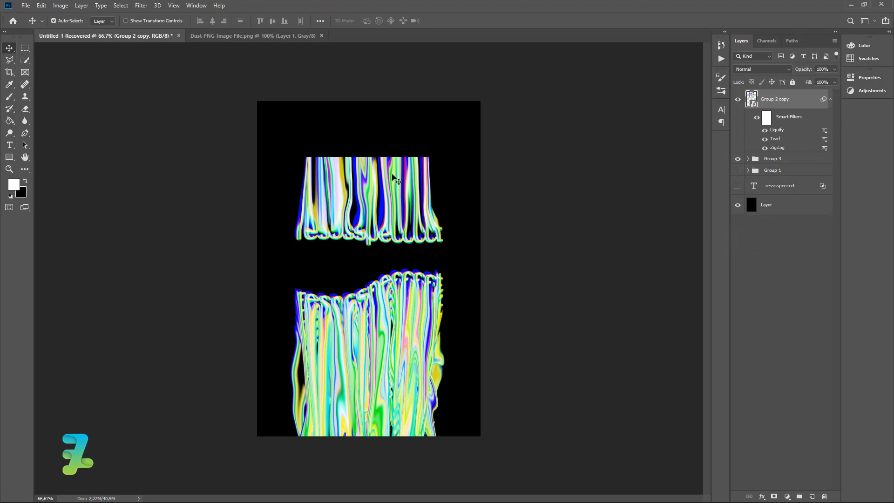
pyautogui.moveTo(437, 182); pyautogui.dragTo(439, 171)
pyautogui.click(458, 197)
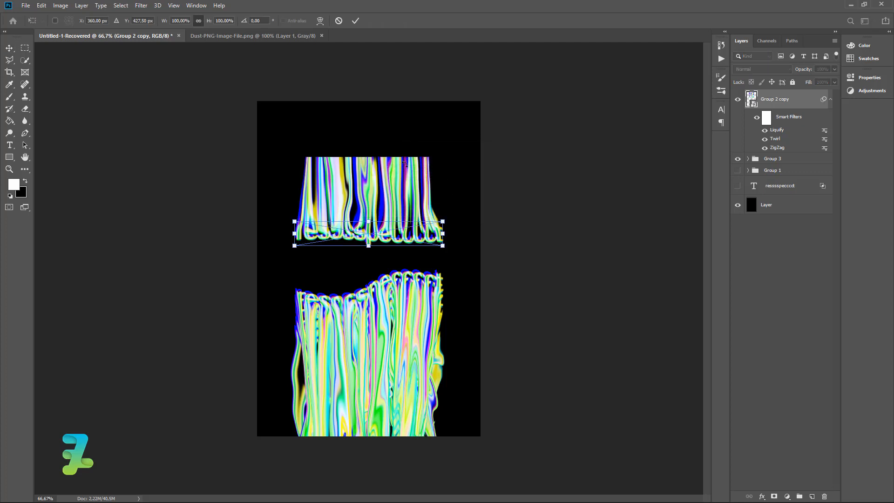
pyautogui.click(10, 52)
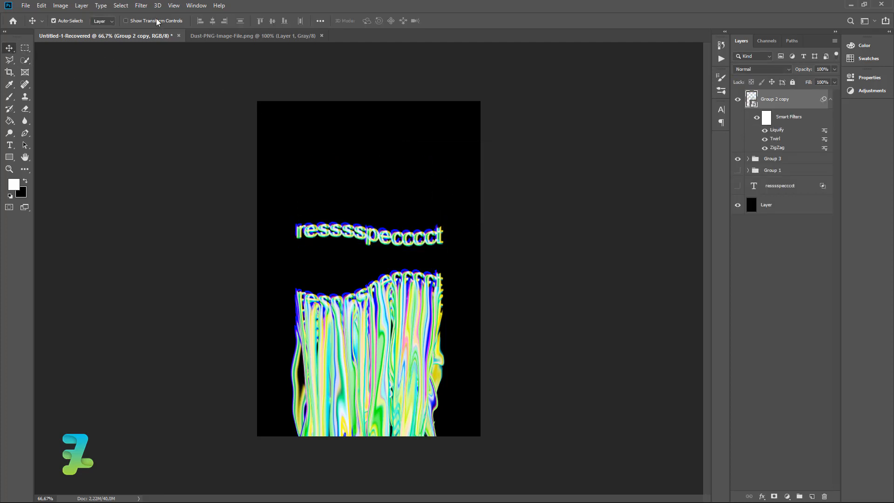
# Step: Apply another Liquify pass to the upper text copy, pushing a streak near the word's start up to the canvas's top edge
pyautogui.click(149, 6)
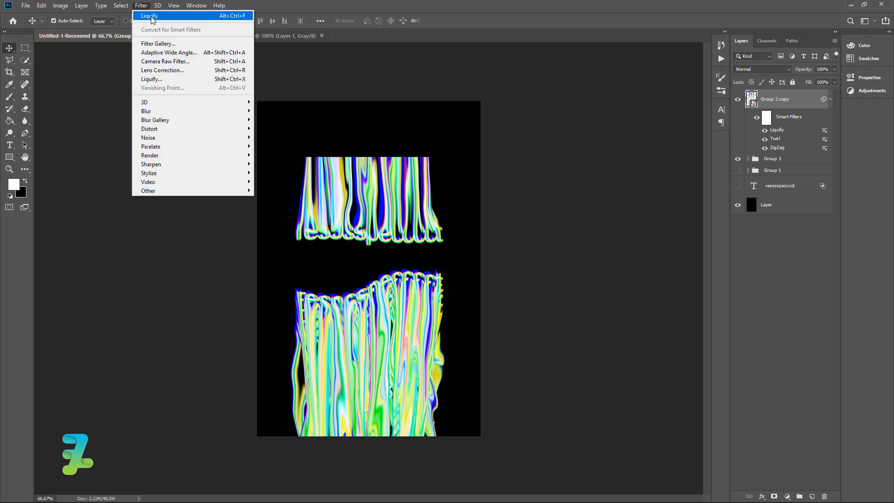
pyautogui.click(149, 14)
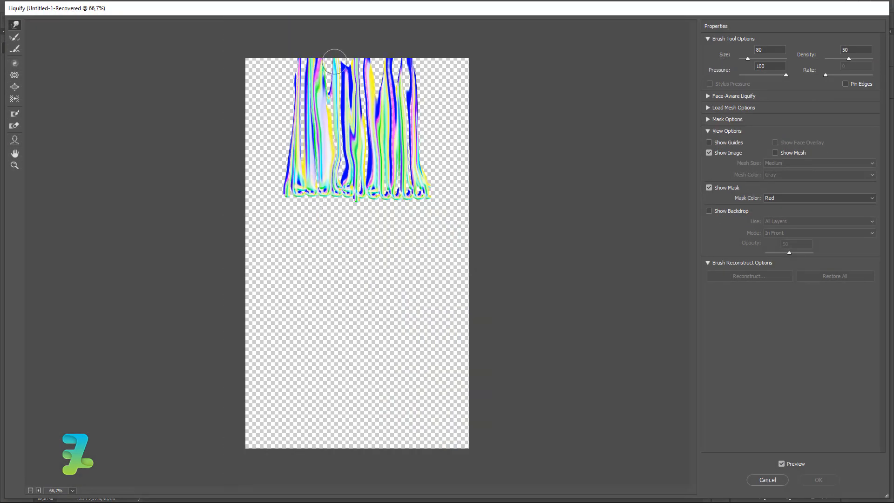
pyautogui.moveTo(308, 111)
pyautogui.mouseDown()
pyautogui.moveTo(297, 58)
pyautogui.moveTo(310, 62)
pyautogui.mouseUp()
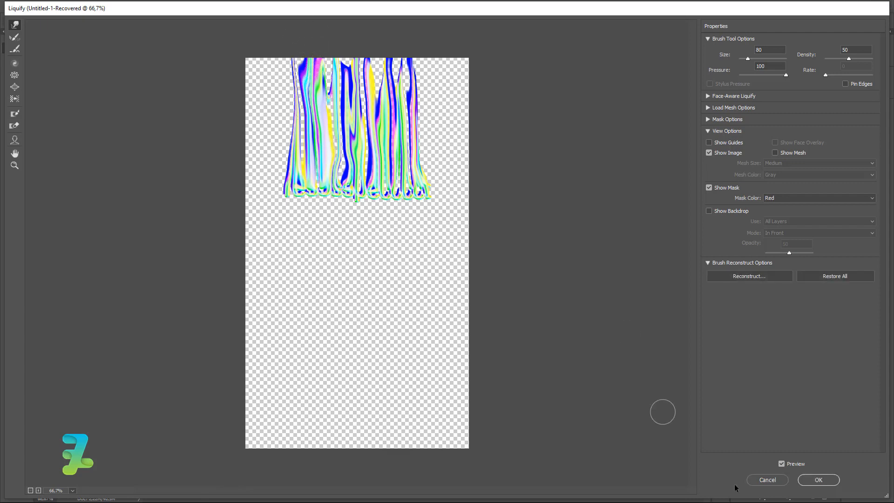
pyautogui.click(818, 479)
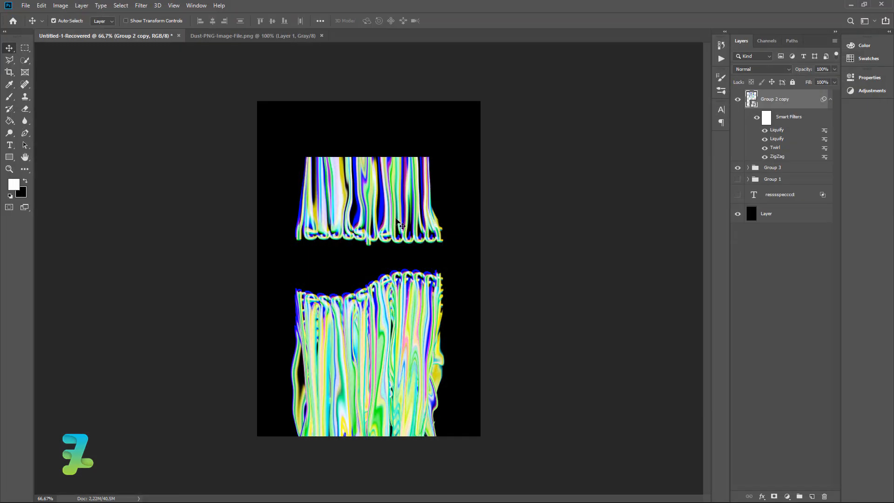
# Step: Move the upper smeared text straight up until its streaks meet the poster's top edge, and duplicate its layer
pyautogui.moveTo(400, 224); pyautogui.dragTo(399, 160)
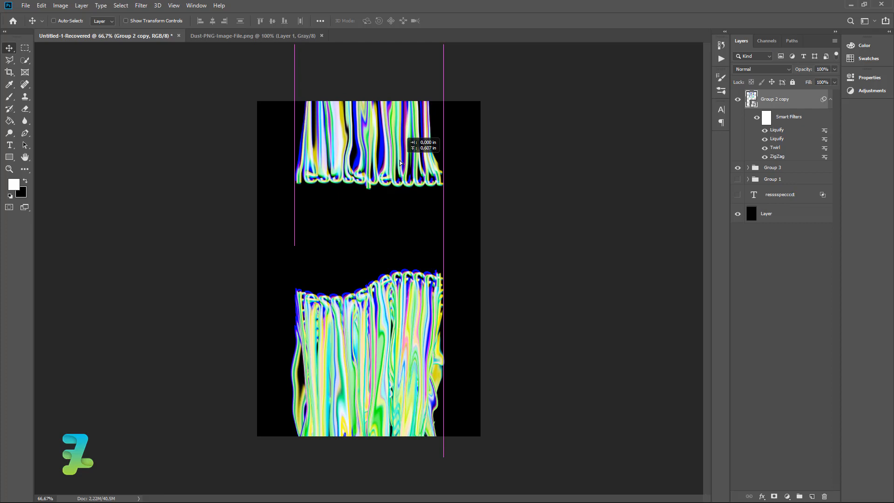
pyautogui.moveTo(400, 160); pyautogui.dragTo(399, 160)
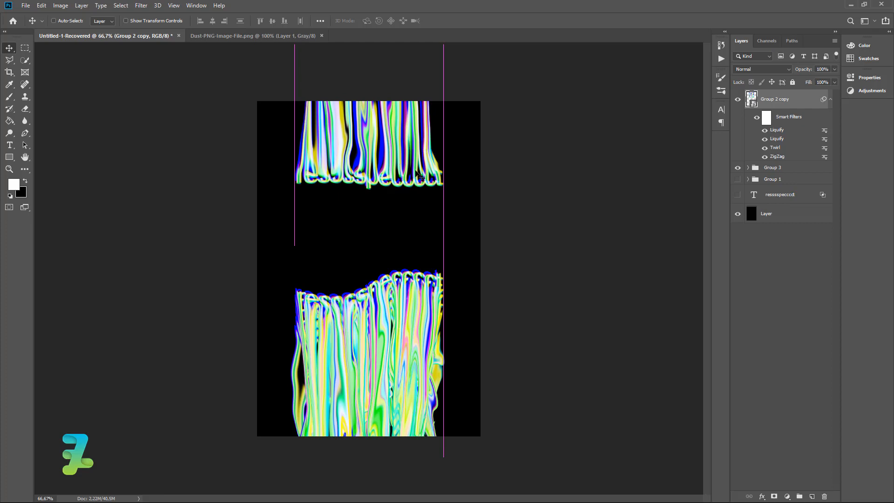
pyautogui.press('ctrl')
pyautogui.hotkey('ctrl', 'j')
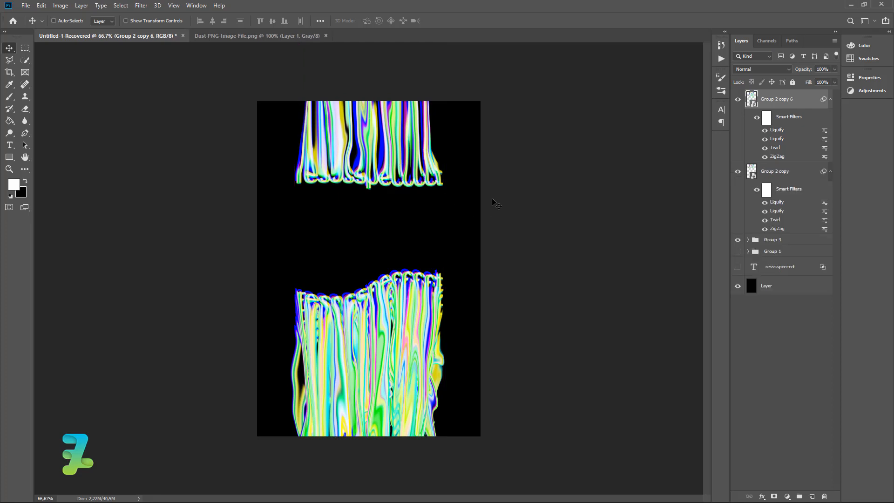
# Step: Smear the Group 2 copy layer's streaks upward with Liquify at the word's end, beginning and middle
pyautogui.click(754, 171)
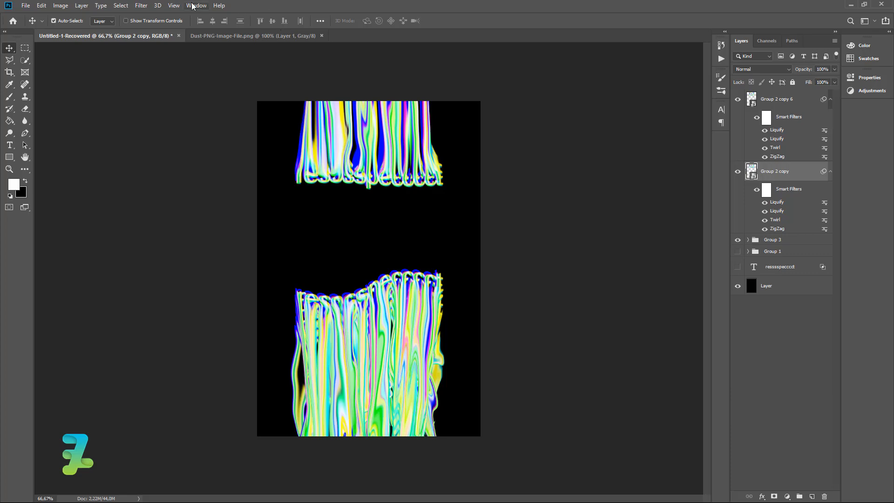
pyautogui.click(142, 5)
pyautogui.click(154, 15)
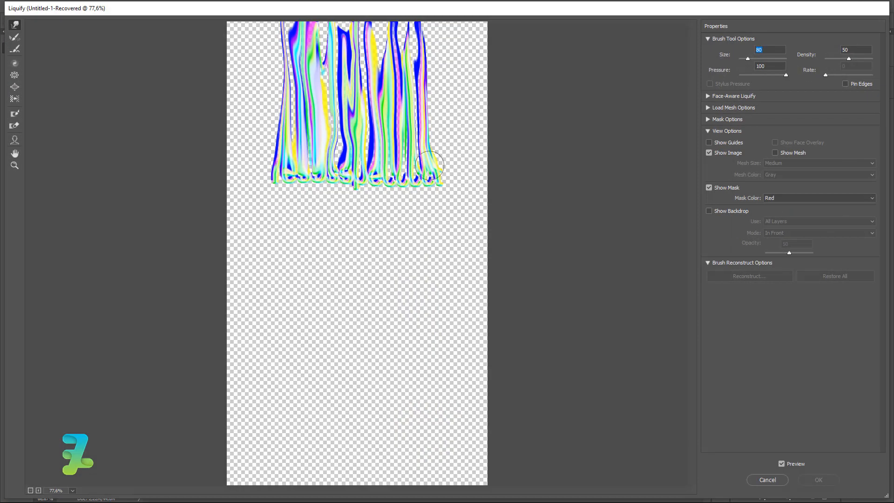
pyautogui.moveTo(431, 167)
pyautogui.mouseDown()
pyautogui.moveTo(420, 159)
pyautogui.moveTo(429, 116)
pyautogui.moveTo(414, 35)
pyautogui.mouseUp()
pyautogui.moveTo(425, 105)
pyautogui.mouseDown()
pyautogui.moveTo(431, 60)
pyautogui.moveTo(401, 11)
pyautogui.mouseUp()
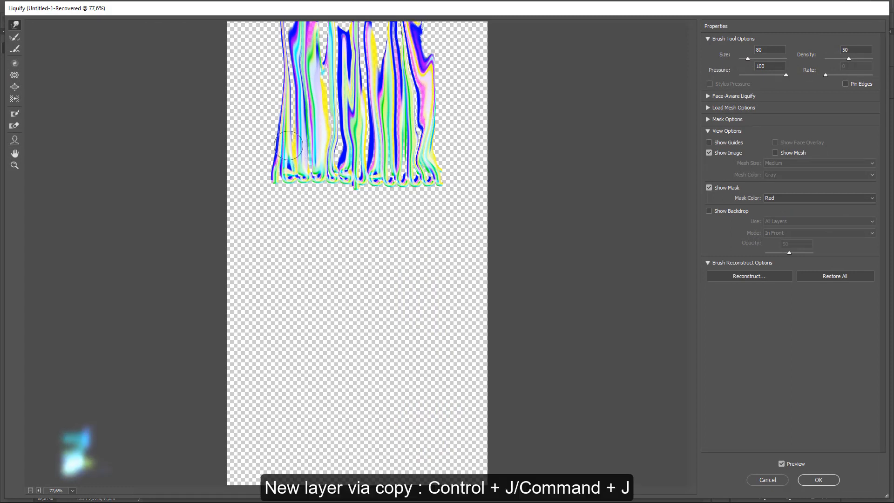
pyautogui.moveTo(288, 145); pyautogui.dragTo(283, 60)
pyautogui.moveTo(300, 132); pyautogui.dragTo(305, 76)
pyautogui.moveTo(334, 140); pyautogui.dragTo(325, 56)
pyautogui.moveTo(370, 125)
pyautogui.mouseDown()
pyautogui.moveTo(364, 30)
pyautogui.moveTo(377, 87)
pyautogui.moveTo(372, 37)
pyautogui.mouseUp()
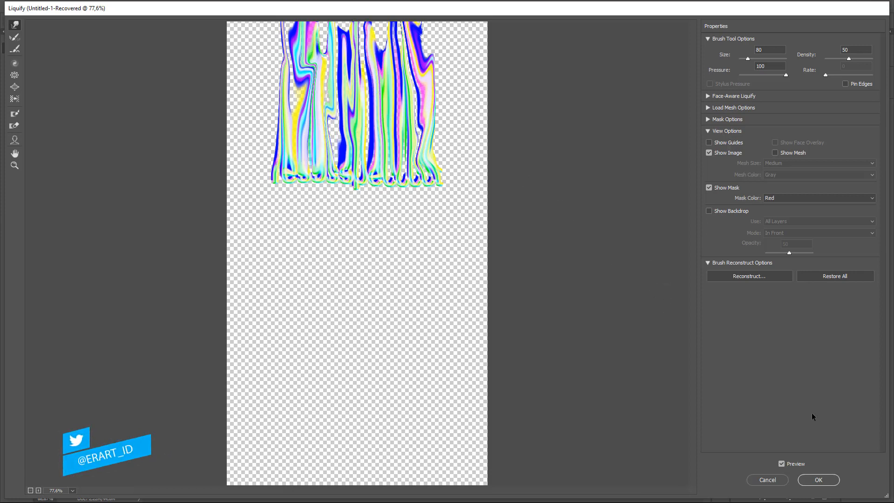
pyautogui.click(818, 479)
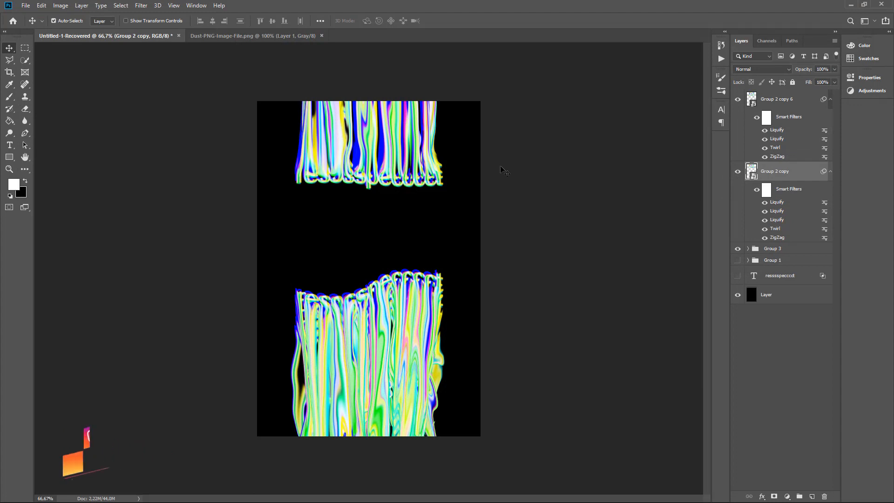
# Step: Duplicate the Group 2 copy layer and smear the original's streaks upward with Liquify at the word's beginning and middle
pyautogui.hotkey('ctrl', 'j')
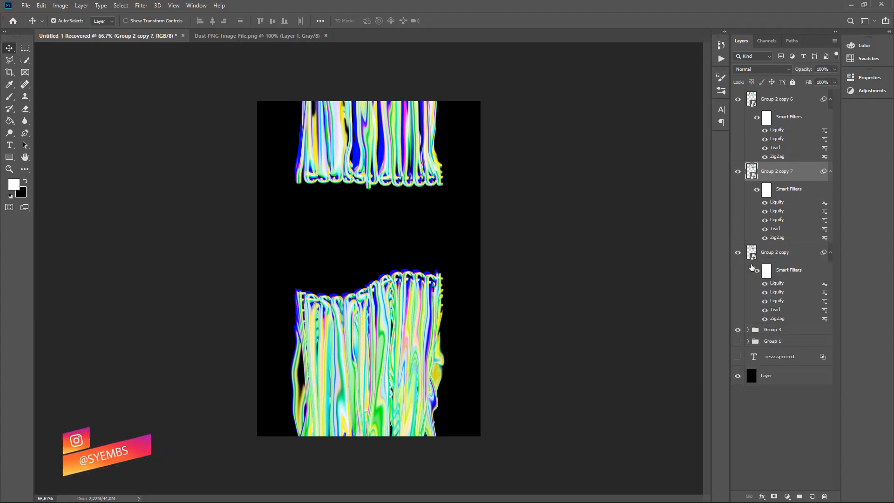
pyautogui.click(753, 251)
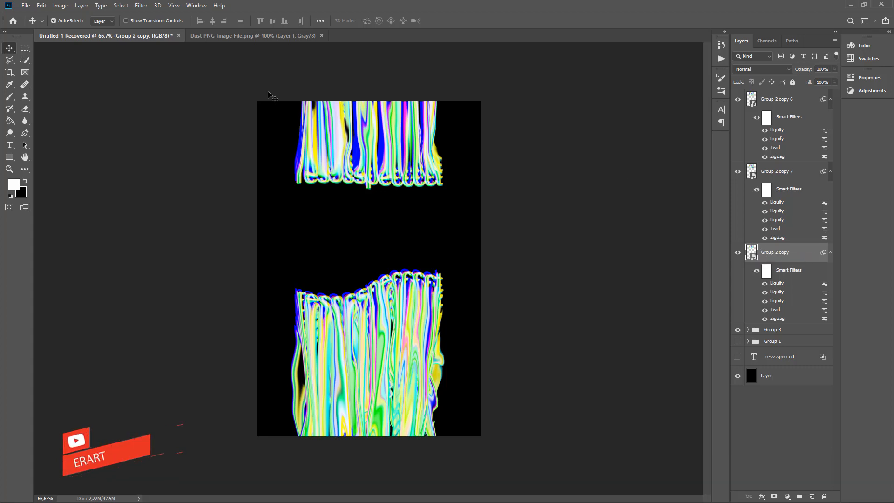
pyautogui.click(144, 6)
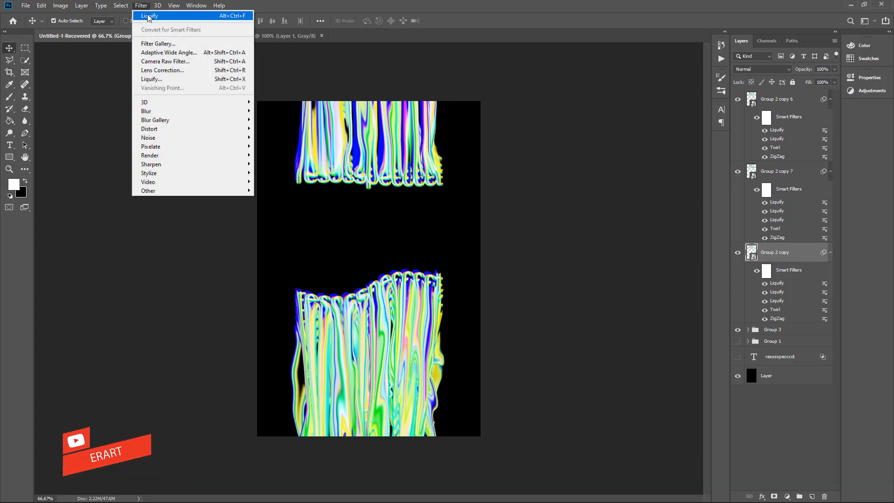
pyautogui.click(150, 15)
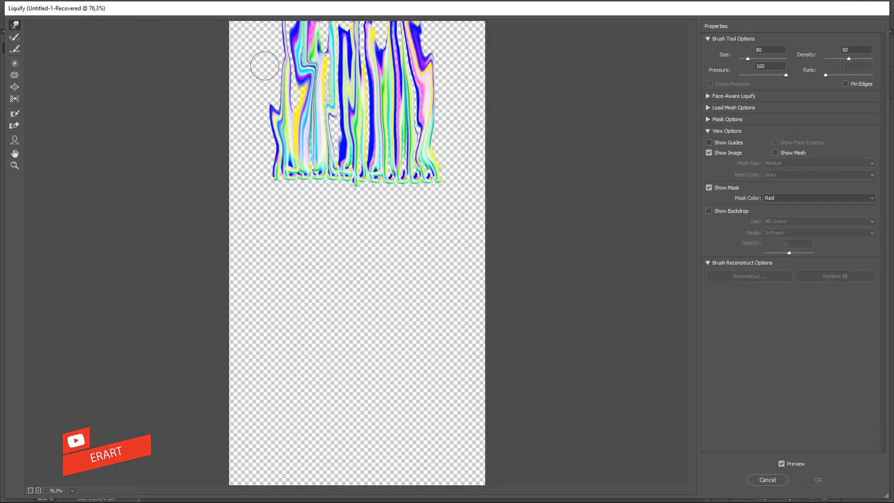
pyautogui.moveTo(279, 72); pyautogui.dragTo(271, 36)
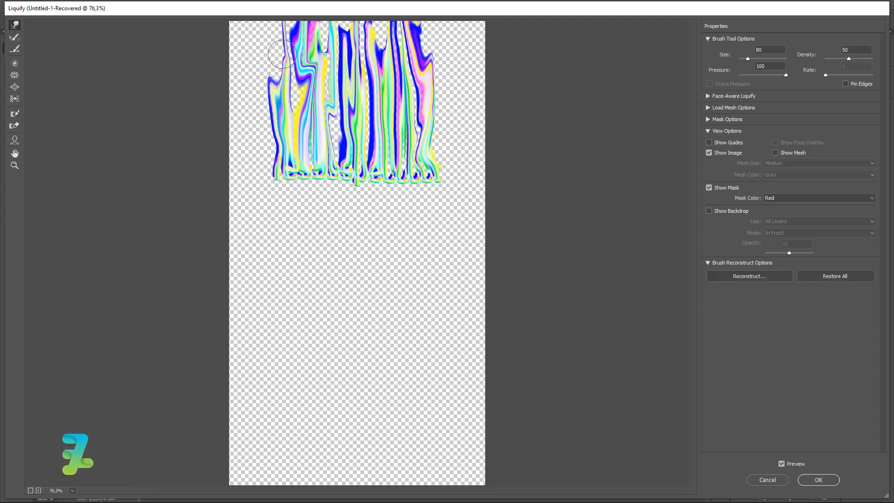
pyautogui.moveTo(283, 94); pyautogui.dragTo(278, 34)
pyautogui.moveTo(317, 75); pyautogui.dragTo(328, 47)
pyautogui.moveTo(370, 74); pyautogui.dragTo(369, 24)
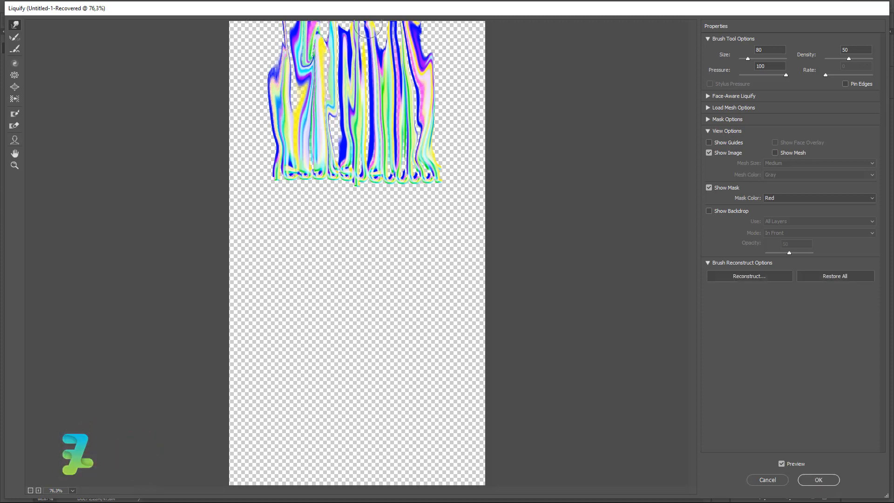
# Step: Smear the streaks at the word's end upward and slightly outward toward the canvas's top edge
pyautogui.moveTo(439, 134); pyautogui.dragTo(442, 40)
pyautogui.moveTo(435, 114); pyautogui.dragTo(441, 31)
pyautogui.moveTo(421, 80); pyautogui.dragTo(421, 27)
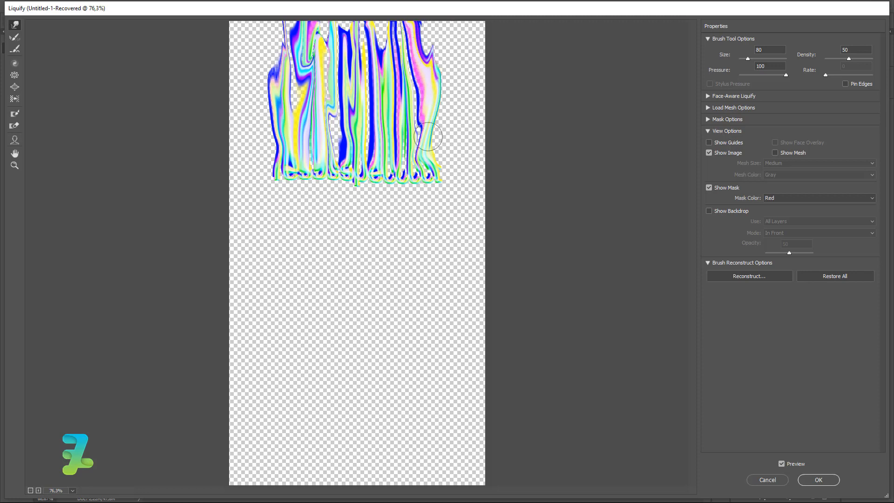
pyautogui.moveTo(428, 137); pyautogui.dragTo(439, 29)
pyautogui.moveTo(424, 64); pyautogui.dragTo(425, 32)
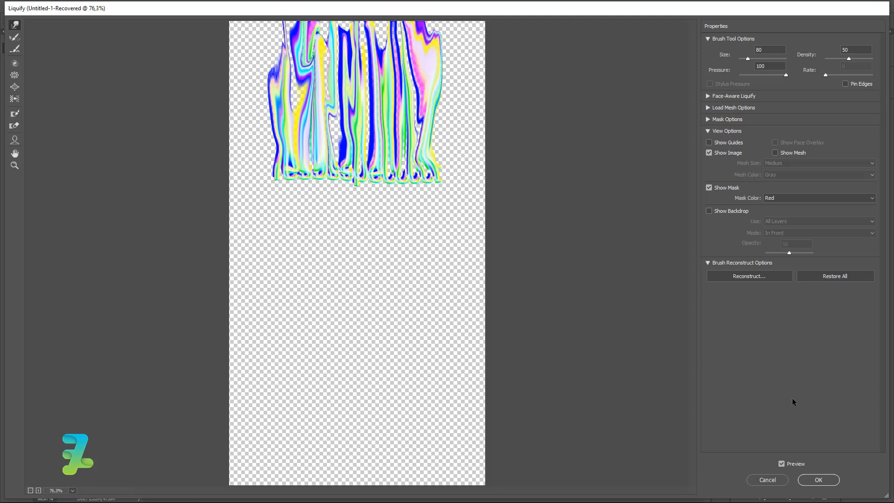
# Step: Push the streaks in the middle of the word upward and apply the Liquify filter to the Group 2 copy layer
pyautogui.moveTo(362, 91); pyautogui.dragTo(344, 70)
pyautogui.moveTo(336, 146)
pyautogui.mouseDown()
pyautogui.moveTo(321, 136)
pyautogui.moveTo(353, 100)
pyautogui.moveTo(339, 74)
pyautogui.moveTo(373, 57)
pyautogui.mouseUp()
pyautogui.moveTo(388, 145)
pyautogui.mouseDown()
pyautogui.moveTo(357, 70)
pyautogui.moveTo(373, 92)
pyautogui.mouseUp()
pyautogui.click(817, 479)
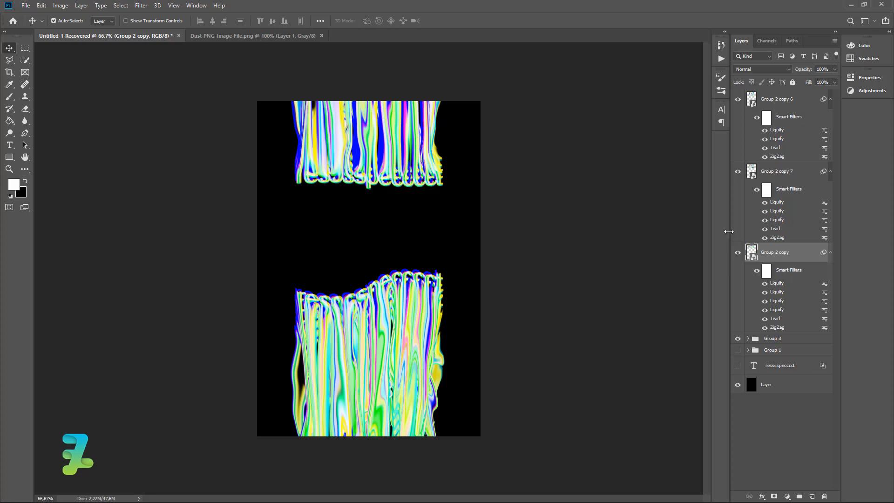
# Step: Group the Group 2 copy, Group 2 copy 6 and Group 2 copy 7 layers together
pyautogui.keyDown('shift'); pyautogui.click(807, 102); pyautogui.keyUp('shift')
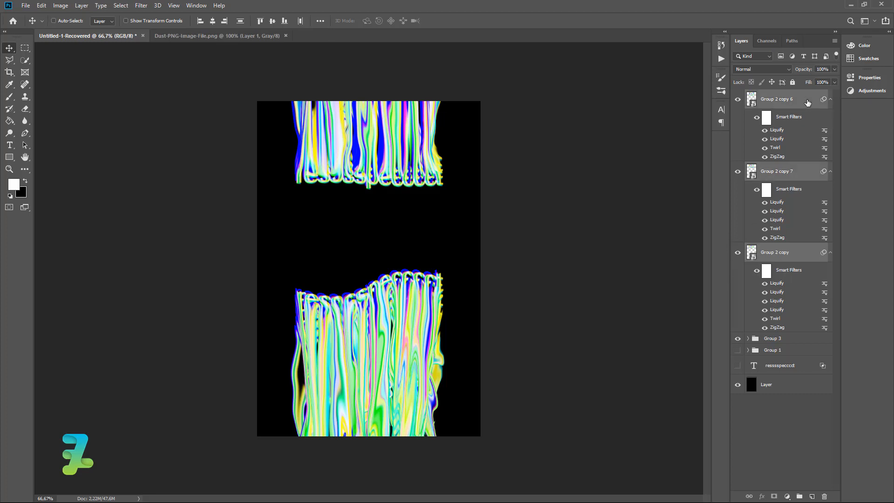
pyautogui.hotkey('ctrl', 'g')
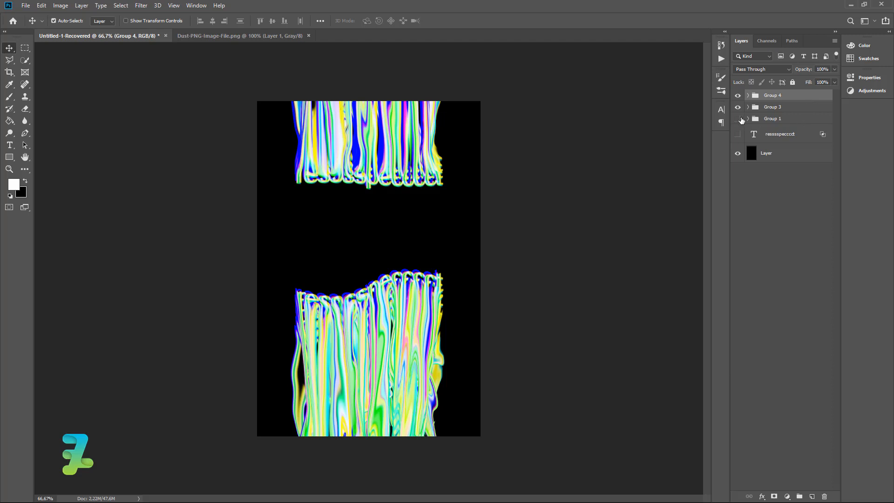
# Step: Show Group 1 and hide all of its text layers except the blue one, resssspecccct copy 8
pyautogui.click(738, 118)
pyautogui.click(747, 119)
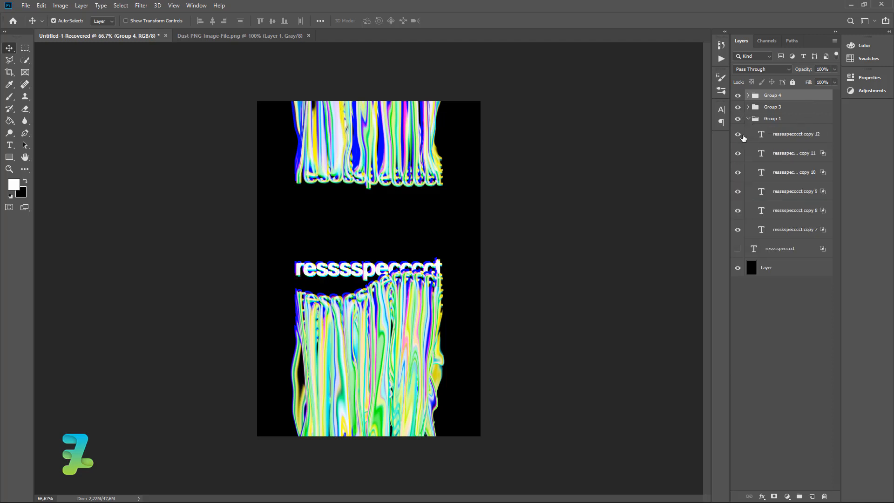
pyautogui.click(738, 153)
pyautogui.click(738, 154)
pyautogui.click(738, 170)
pyautogui.click(738, 170)
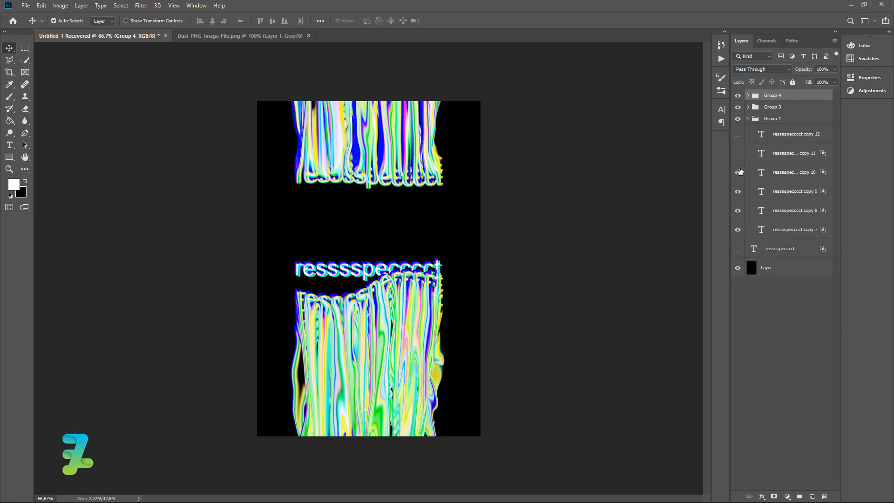
pyautogui.click(738, 170)
pyautogui.click(738, 191)
pyautogui.click(741, 212)
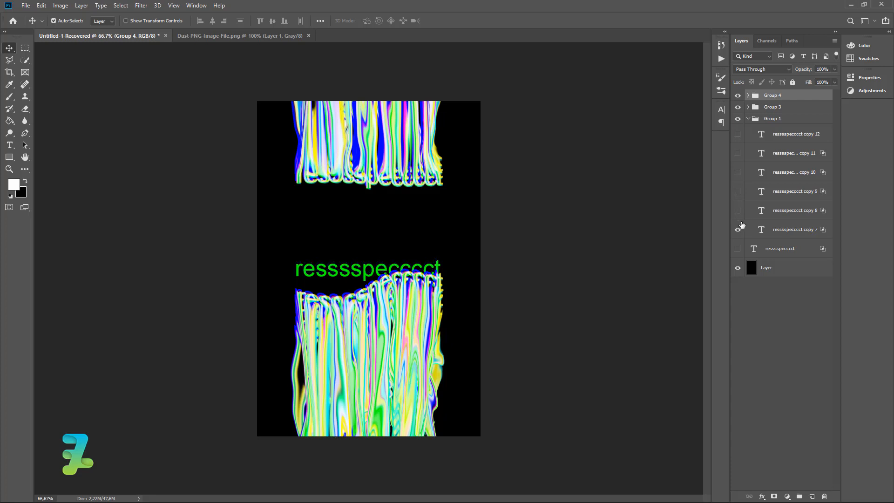
pyautogui.click(741, 233)
pyautogui.click(738, 212)
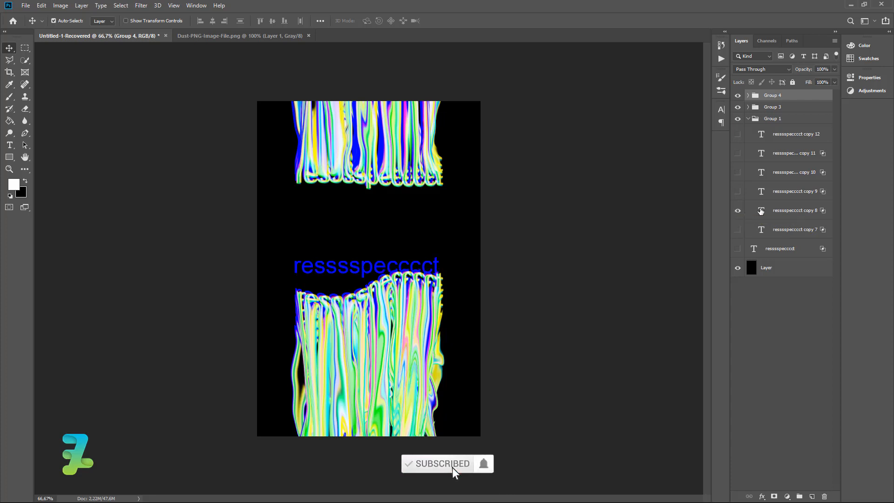
# Step: Move the blue text layer out of Group 1 to directly above it and collapse the group
pyautogui.moveTo(772, 210); pyautogui.dragTo(768, 117)
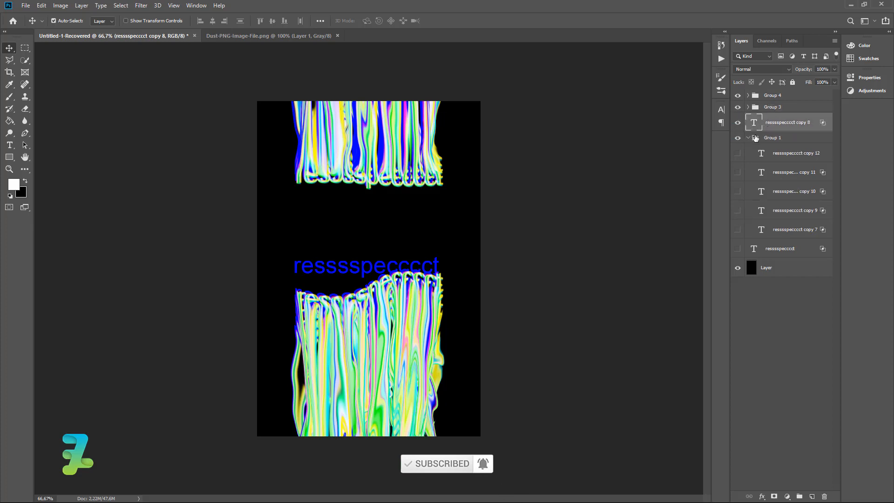
pyautogui.click(747, 138)
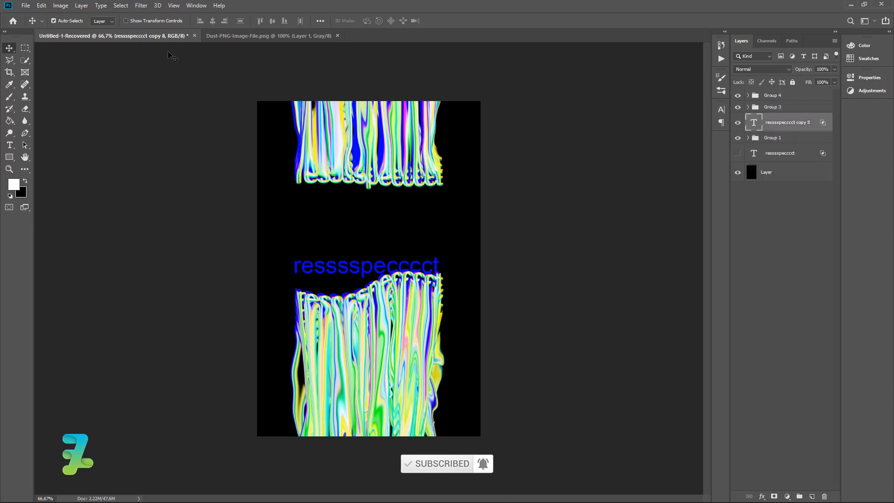
# Step: Convert the blue text layer to a smart object and apply a Twirl filter with an angle of -12°
pyautogui.click(141, 5)
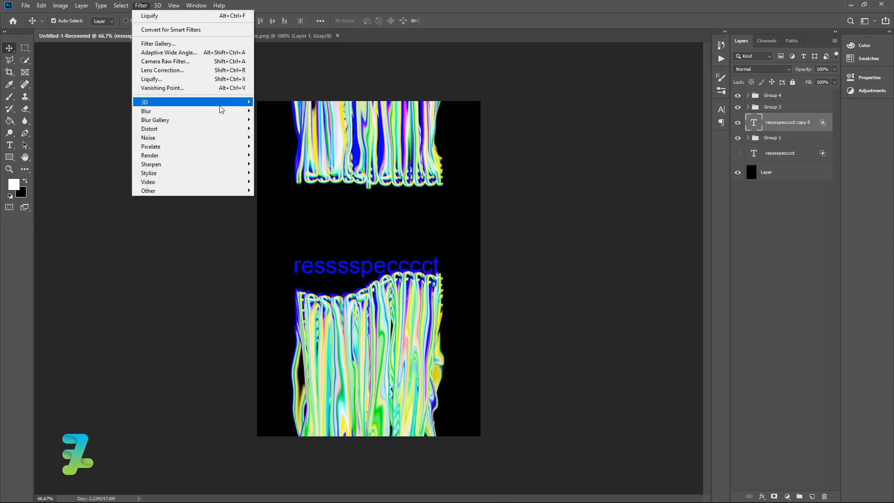
pyautogui.moveTo(228, 134)
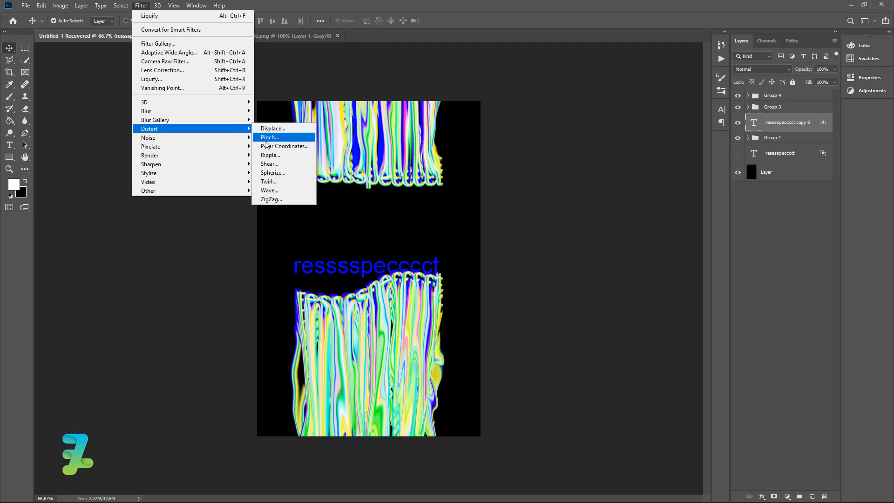
pyautogui.click(277, 181)
pyautogui.click(450, 190)
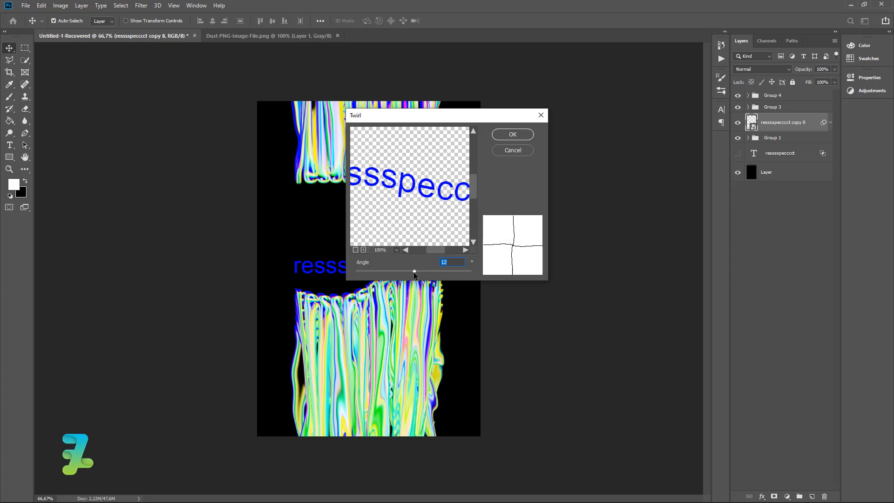
pyautogui.moveTo(414, 271); pyautogui.dragTo(378, 283)
pyautogui.click(512, 134)
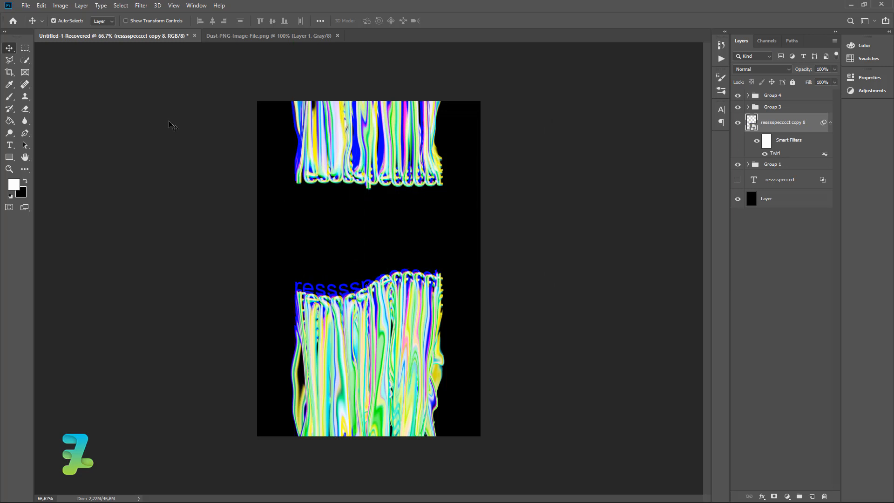
# Step: Warp the tops of the blue letters upward with Liquify and nudge the distorted text slightly down
pyautogui.click(141, 6)
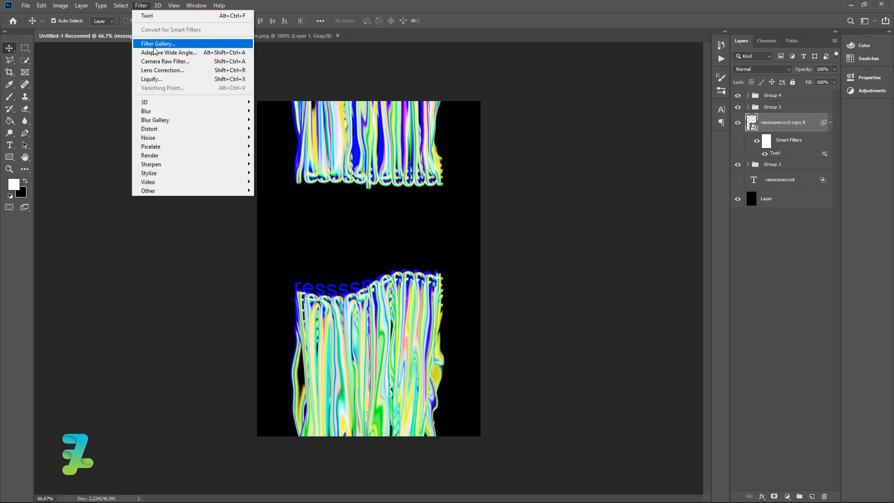
pyautogui.click(162, 81)
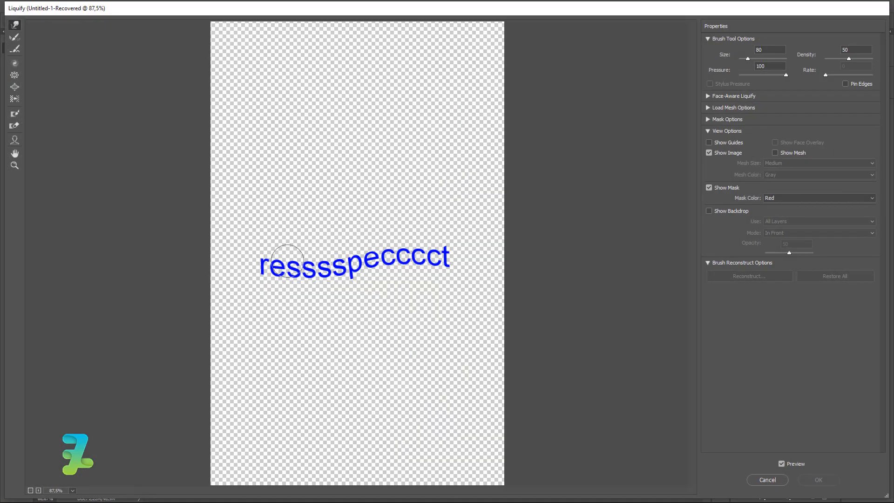
pyautogui.moveTo(292, 255)
pyautogui.mouseDown()
pyautogui.moveTo(307, 267)
pyautogui.moveTo(305, 245)
pyautogui.moveTo(295, 256)
pyautogui.moveTo(363, 255)
pyautogui.moveTo(373, 245)
pyautogui.moveTo(337, 247)
pyautogui.moveTo(389, 255)
pyautogui.moveTo(403, 242)
pyautogui.moveTo(434, 243)
pyautogui.moveTo(412, 225)
pyautogui.mouseUp()
pyautogui.click(835, 484)
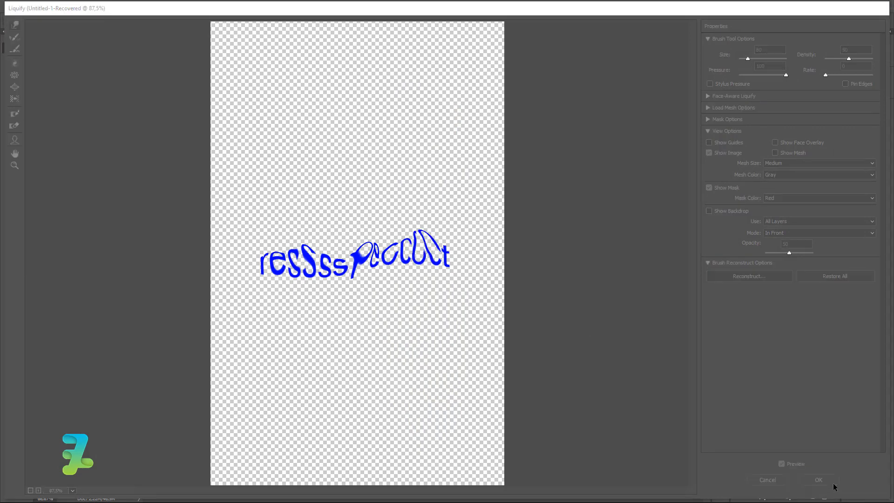
pyautogui.moveTo(334, 284); pyautogui.dragTo(336, 291)
pyautogui.press('super')
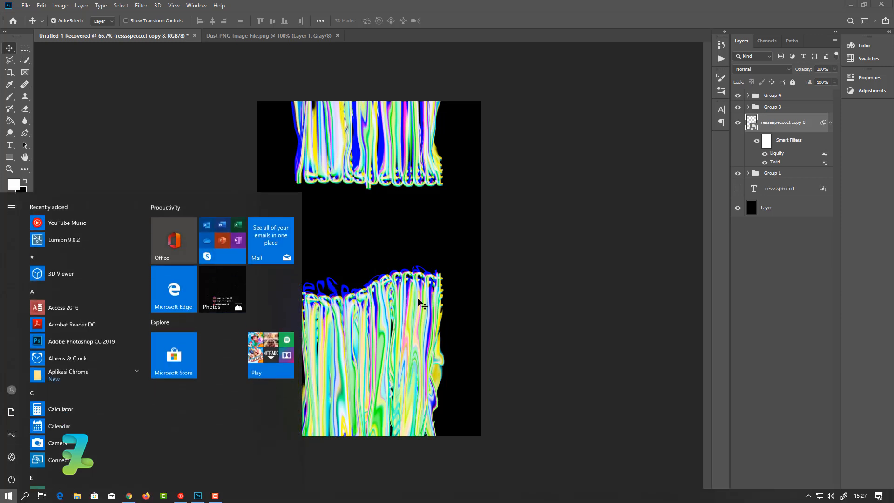
pyautogui.press('super')
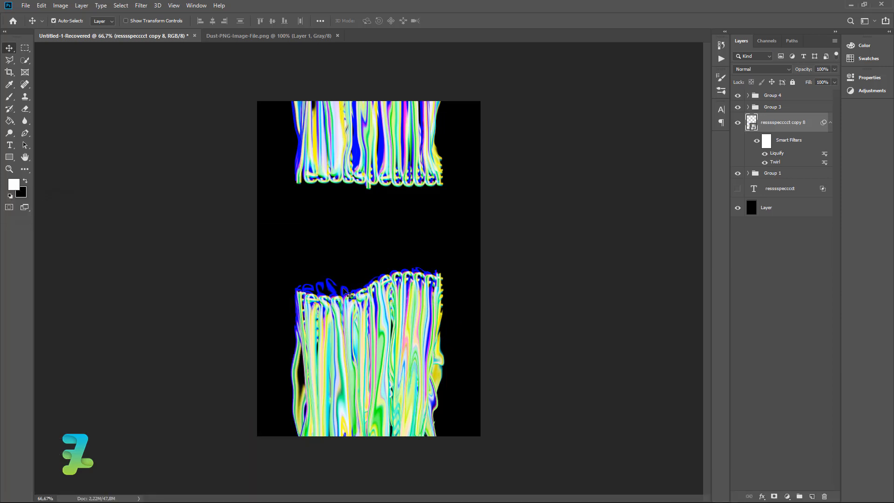
# Step: Preview the differently coloured text layers in Group 1 and the original text layer one at a time
pyautogui.click(748, 173)
pyautogui.click(737, 227)
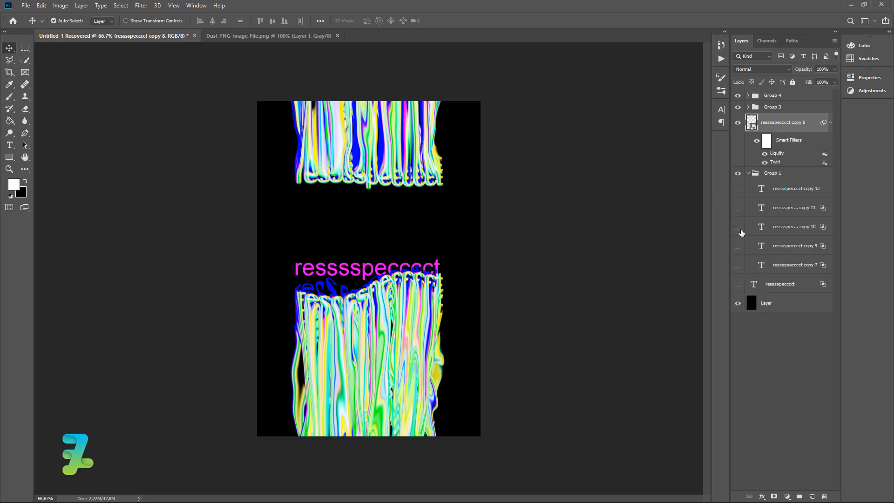
pyautogui.click(737, 245)
pyautogui.click(737, 246)
pyautogui.click(737, 208)
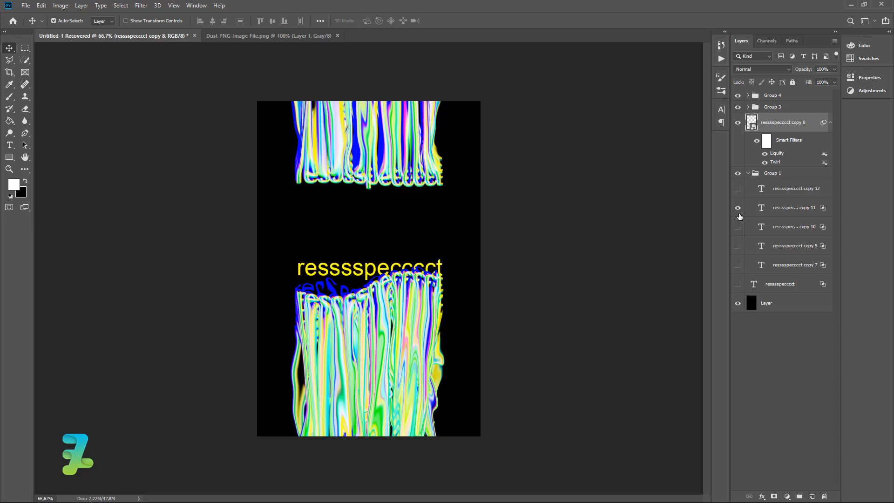
pyautogui.click(737, 208)
pyautogui.click(738, 188)
pyautogui.click(737, 188)
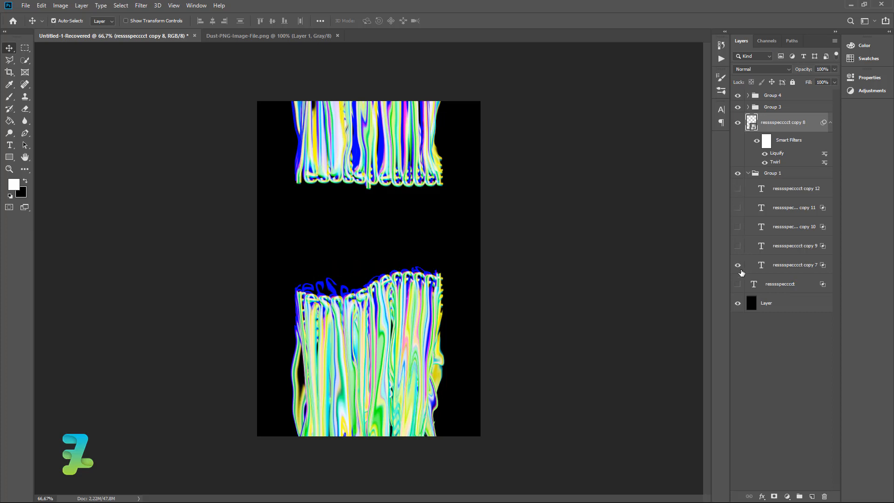
pyautogui.click(737, 265)
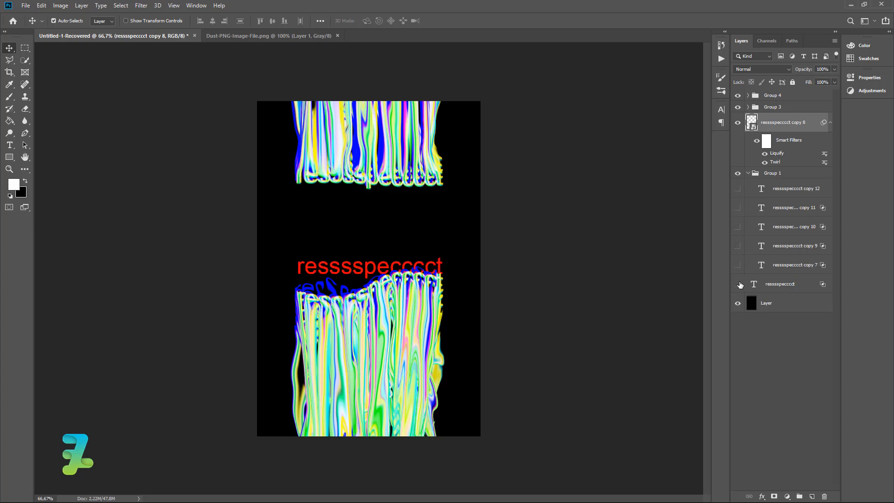
pyautogui.click(737, 283)
pyautogui.click(737, 246)
pyautogui.click(739, 227)
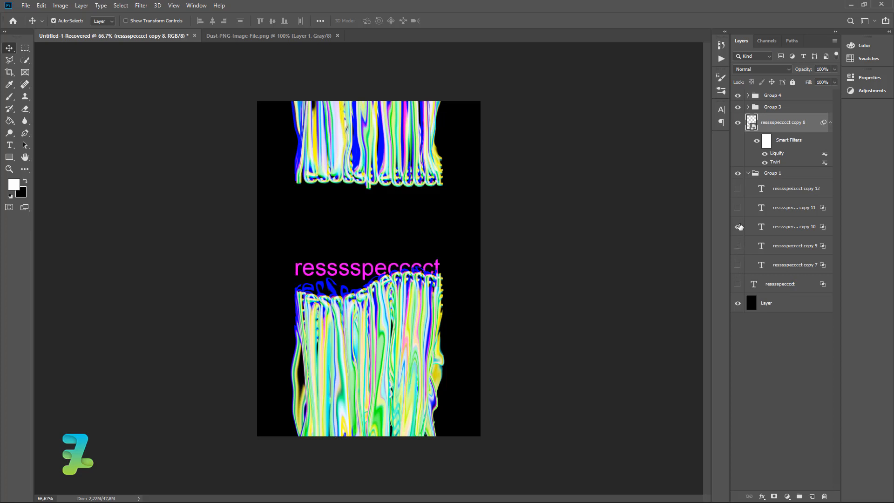
pyautogui.click(739, 227)
pyautogui.click(738, 208)
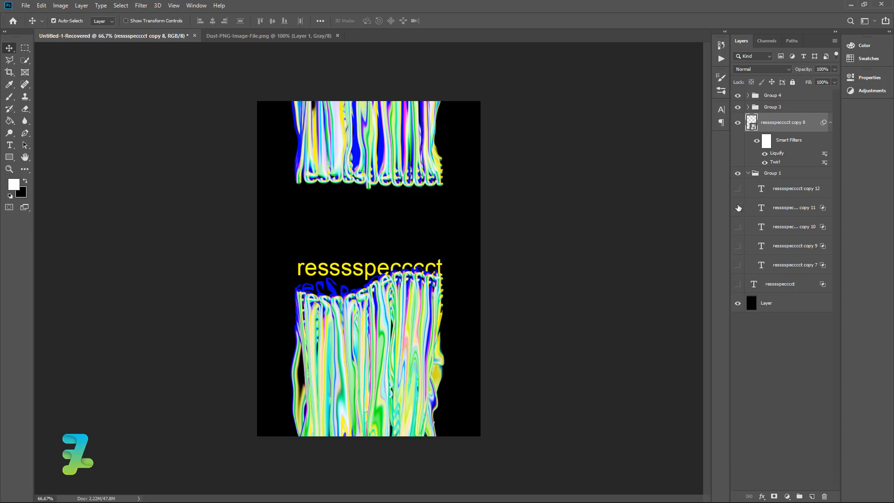
pyautogui.click(738, 208)
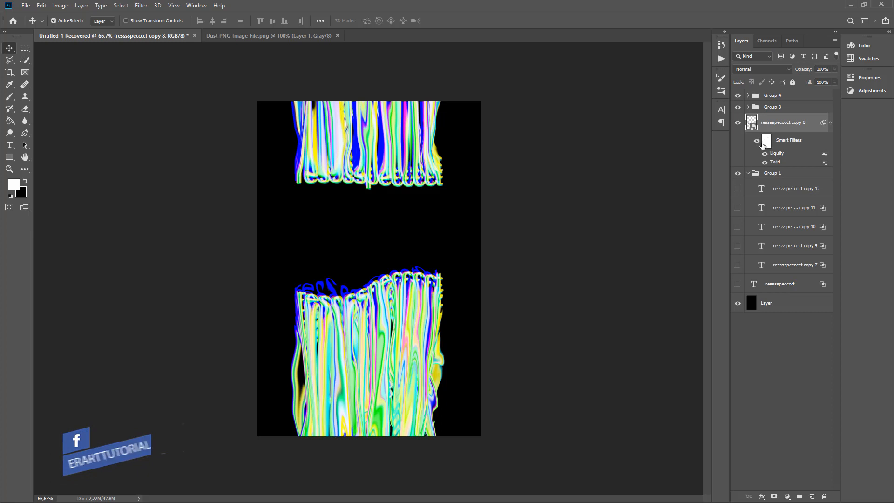
# Step: Collapse Group 1, duplicate the distorted blue text and move the copy up to the lower edge of the upper streaks
pyautogui.click(748, 173)
pyautogui.hotkey('ctrl', 'j')
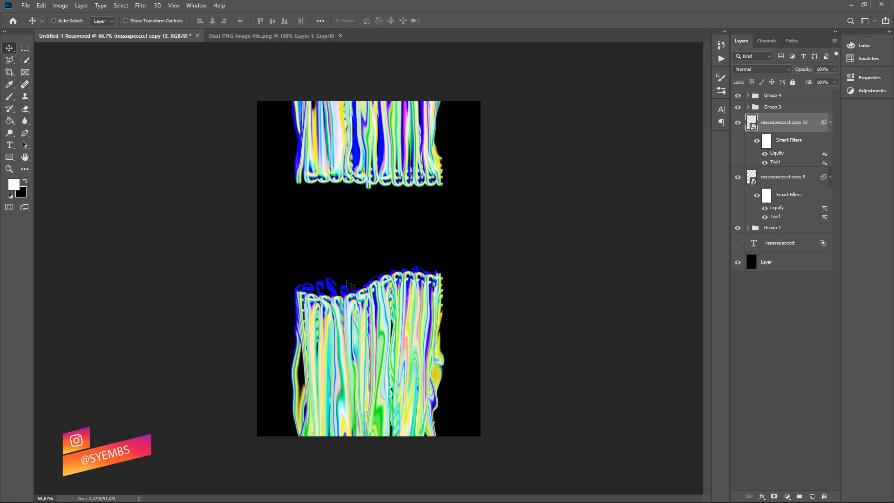
pyautogui.moveTo(351, 284); pyautogui.dragTo(328, 190)
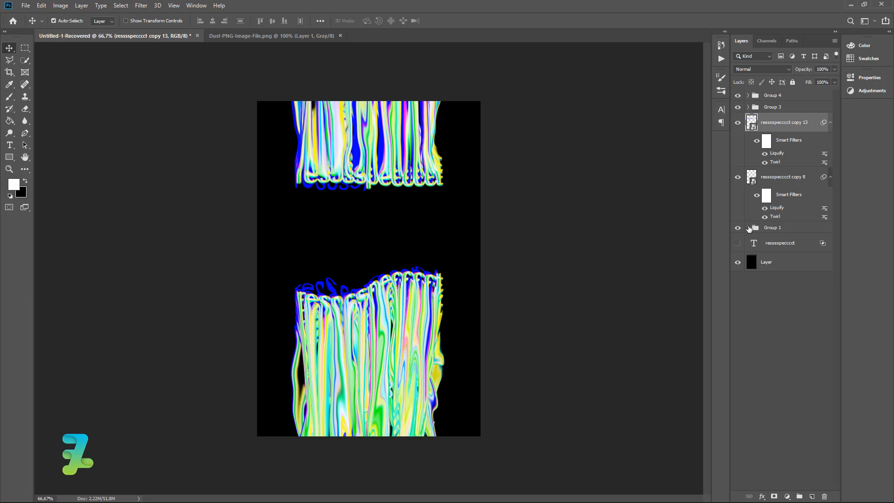
# Step: Show the green text layer, resssspecccct copy 7, move it out of Group 1 to directly above it, and collapse and hide the group
pyautogui.click(748, 227)
pyautogui.click(738, 244)
pyautogui.click(737, 244)
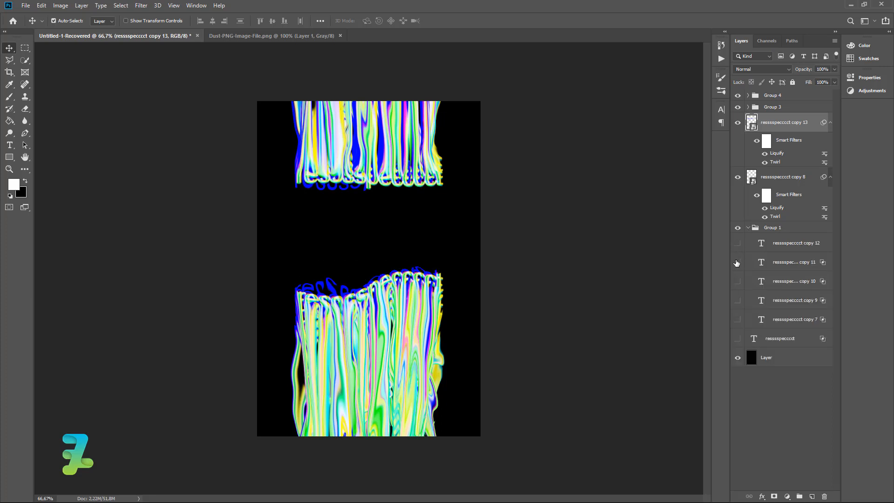
pyautogui.click(737, 262)
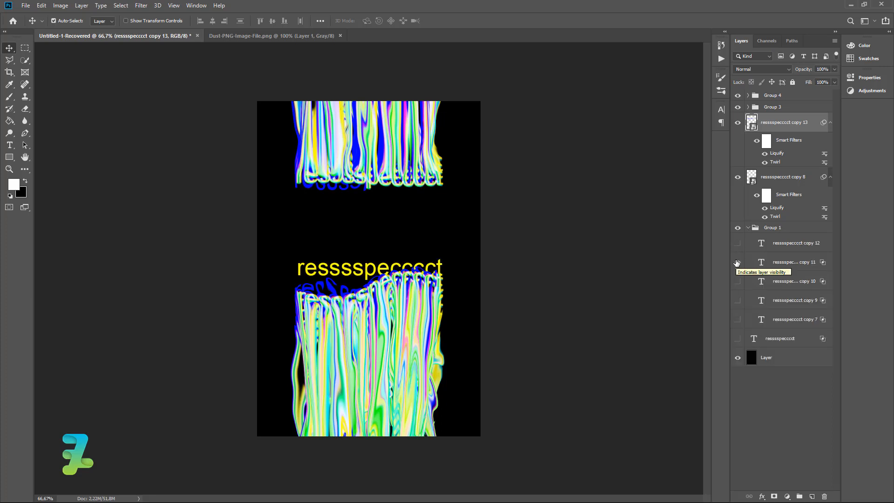
pyautogui.click(737, 262)
pyautogui.click(736, 281)
pyautogui.click(735, 281)
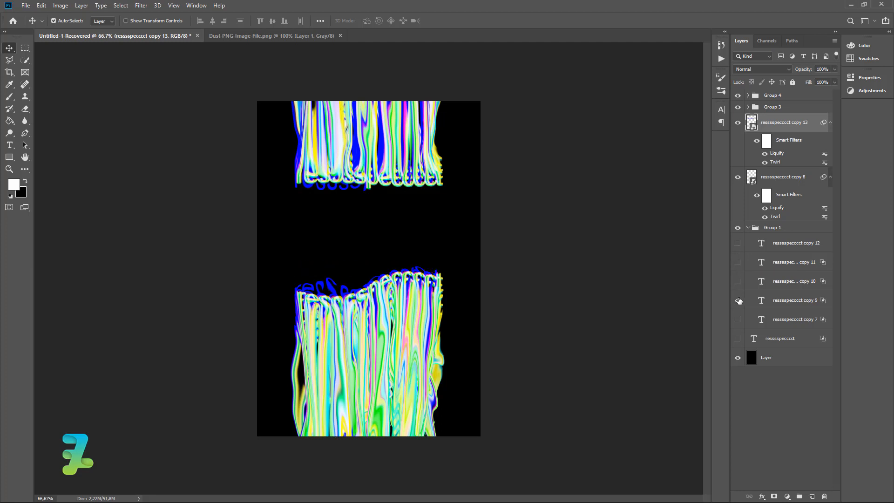
pyautogui.click(736, 300)
pyautogui.click(737, 299)
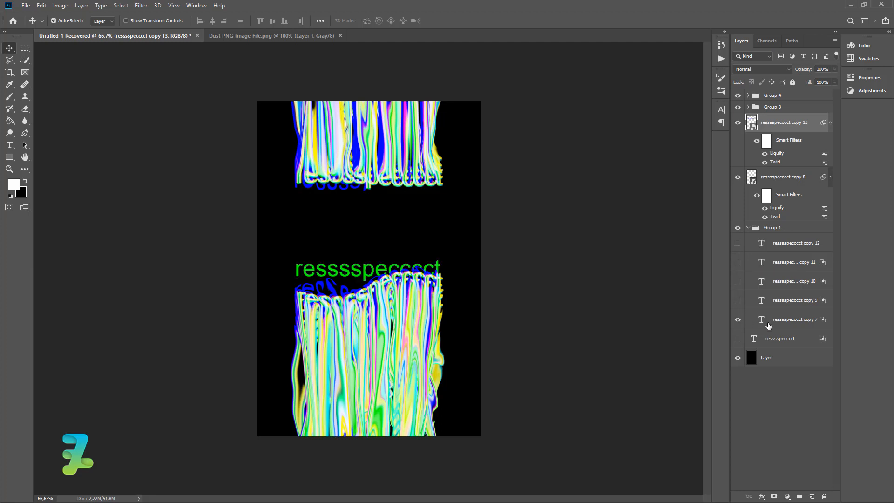
pyautogui.moveTo(761, 322); pyautogui.dragTo(752, 235)
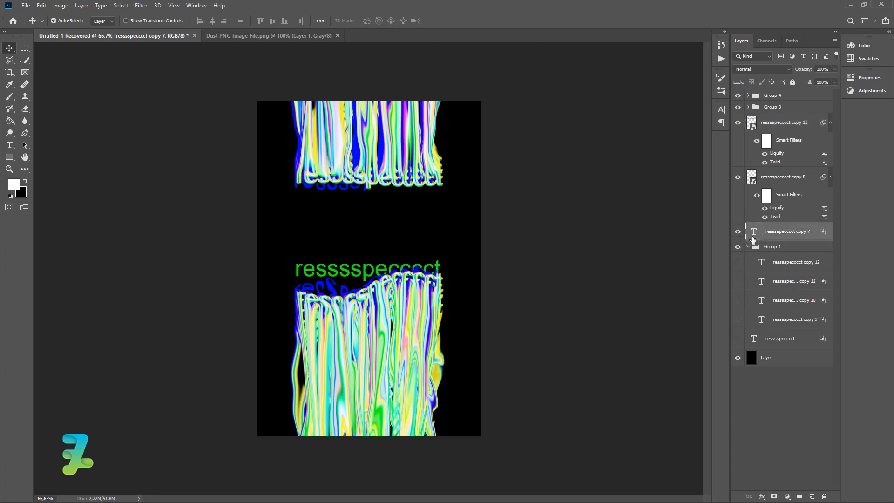
pyautogui.click(747, 247)
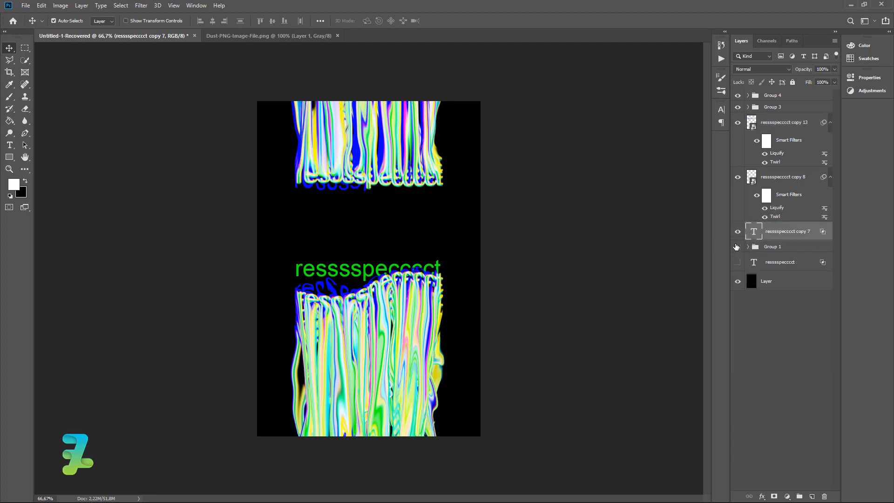
# Step: Convert the green text layer to a smart object and bend it into a gentle wave with a negative-angle Twirl filter
pyautogui.click(150, 8)
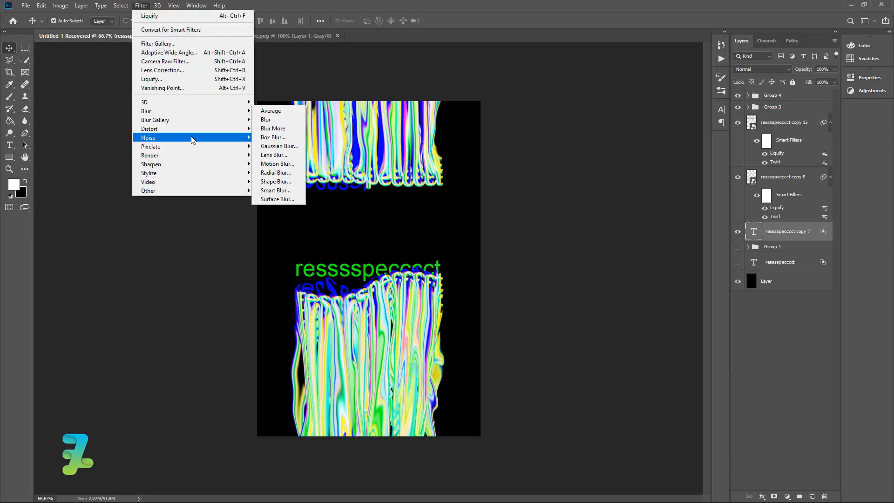
pyautogui.moveTo(200, 130)
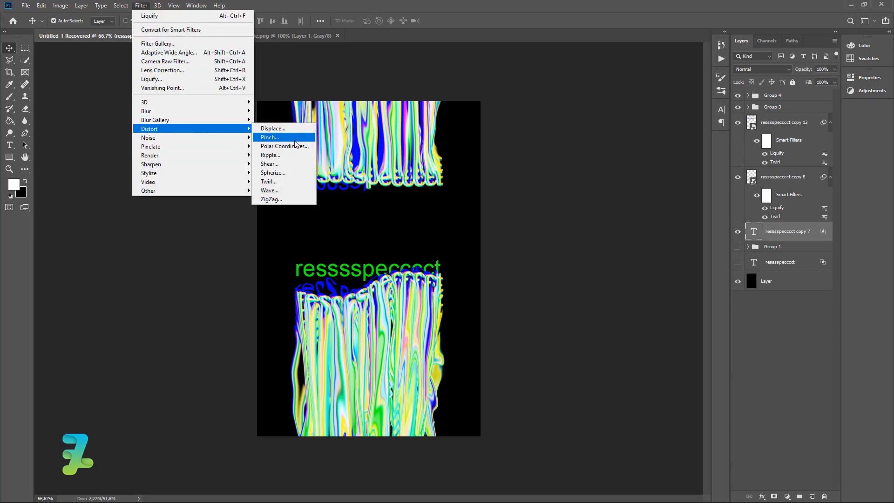
pyautogui.click(295, 180)
pyautogui.click(412, 190)
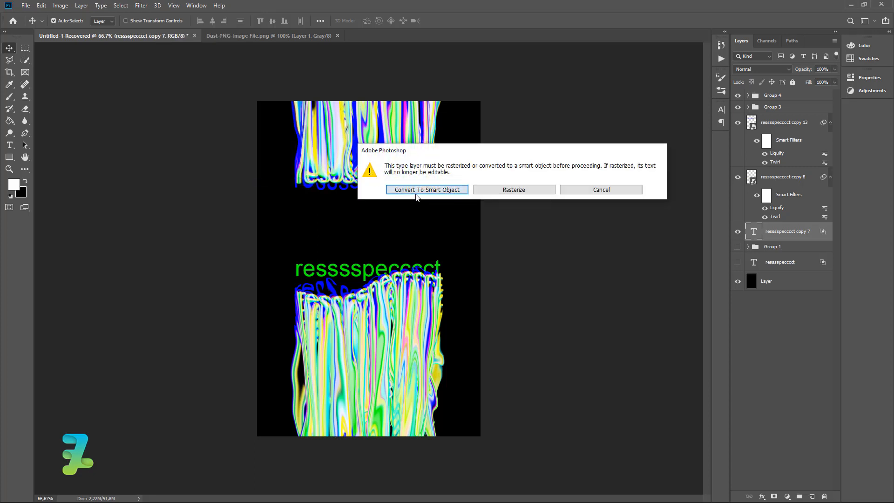
pyautogui.click(356, 249)
pyautogui.click(355, 250)
pyautogui.click(356, 250)
pyautogui.click(356, 249)
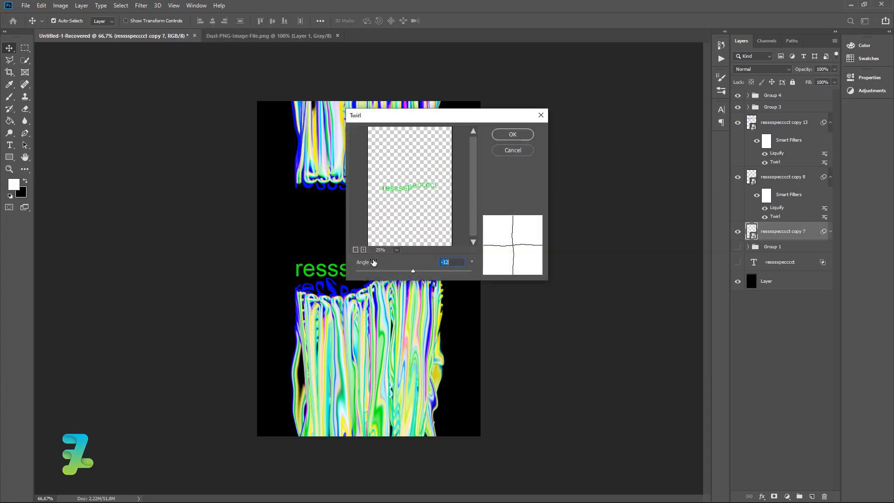
pyautogui.moveTo(412, 270); pyautogui.dragTo(387, 277)
pyautogui.click(512, 134)
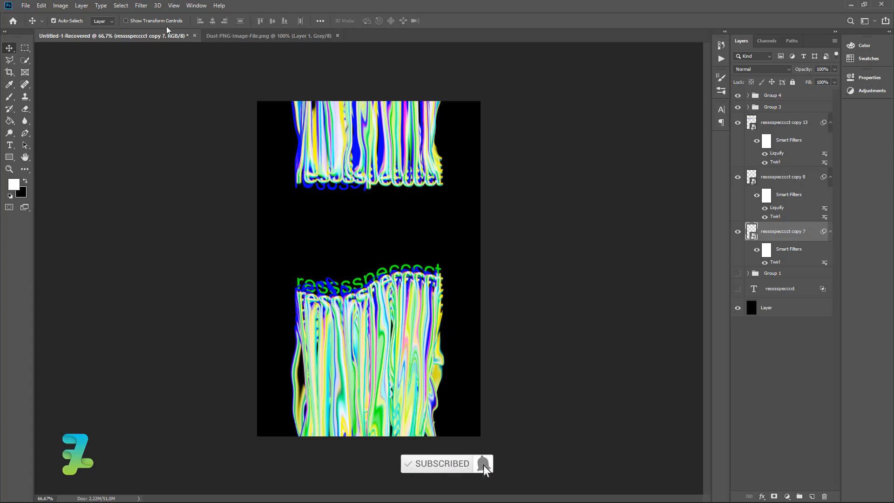
# Step: Warp the first letters and the final letters of the green text upward with the Liquify filter
pyautogui.click(141, 5)
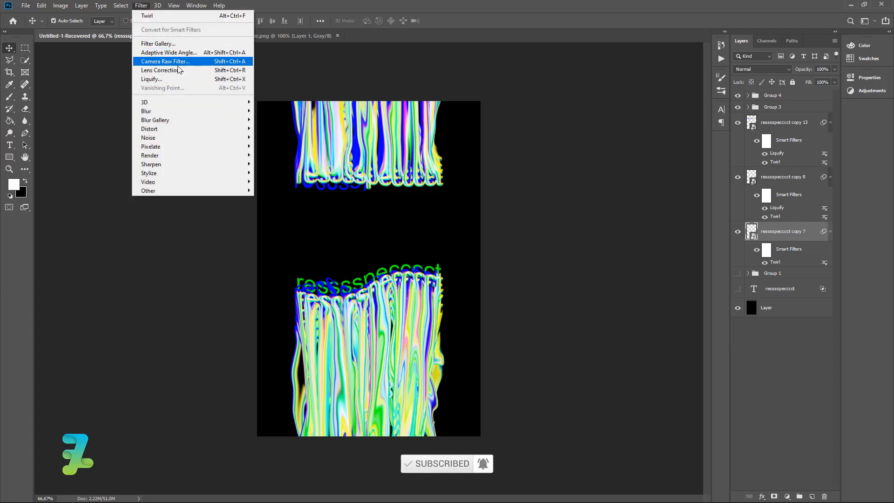
pyautogui.click(174, 81)
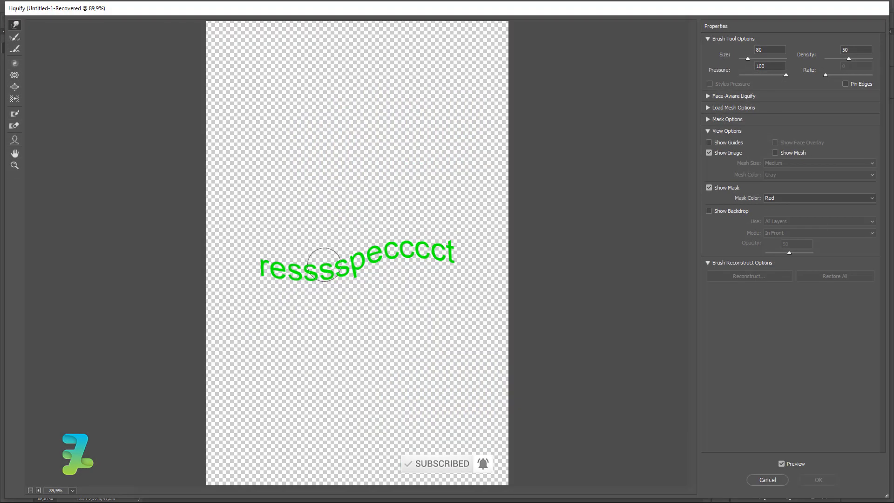
pyautogui.moveTo(320, 250)
pyautogui.mouseDown()
pyautogui.moveTo(300, 262)
pyautogui.moveTo(268, 253)
pyautogui.mouseUp()
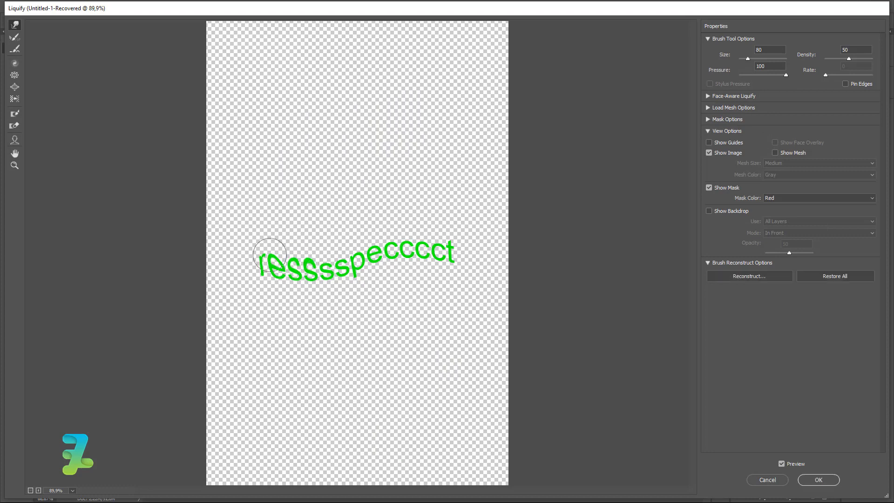
pyautogui.moveTo(450, 246); pyautogui.dragTo(400, 223)
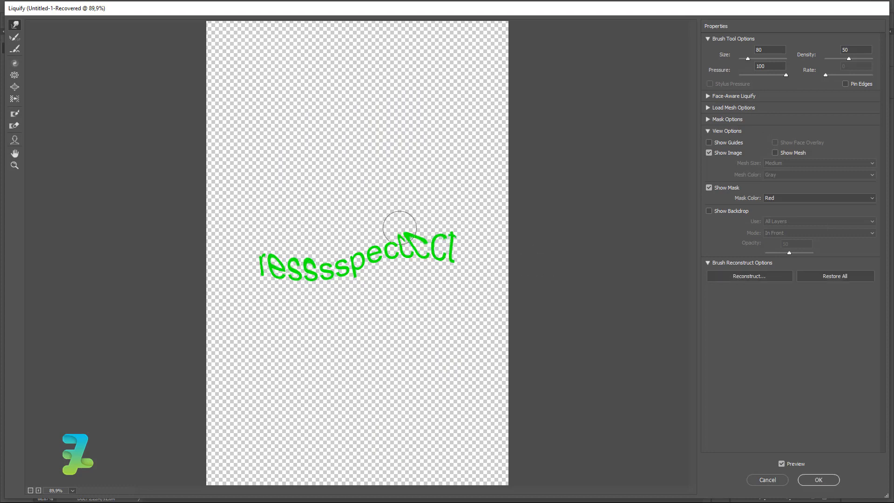
pyautogui.click(818, 479)
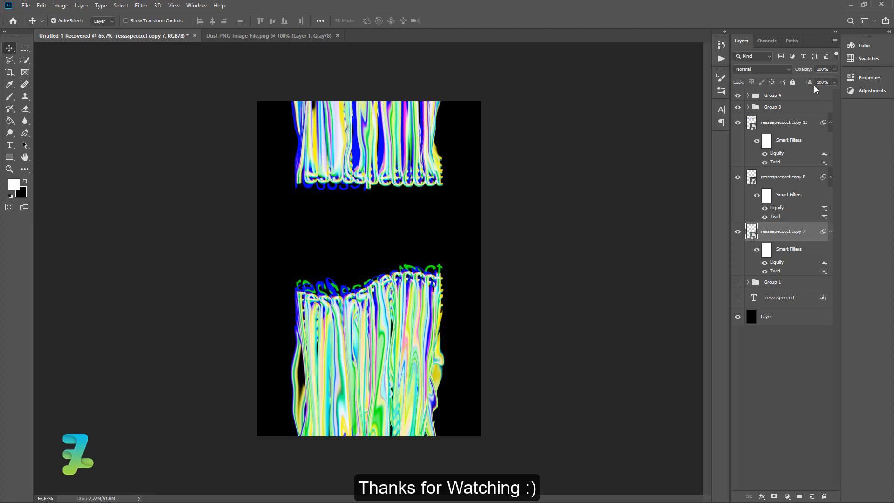
# Step: Set the distorted green text's opacity to 71% and move a duplicate up to the lower edge of the upper streaks
pyautogui.click(833, 70)
pyautogui.moveTo(817, 80)
pyautogui.mouseDown()
pyautogui.moveTo(805, 80)
pyautogui.moveTo(820, 83)
pyautogui.mouseUp()
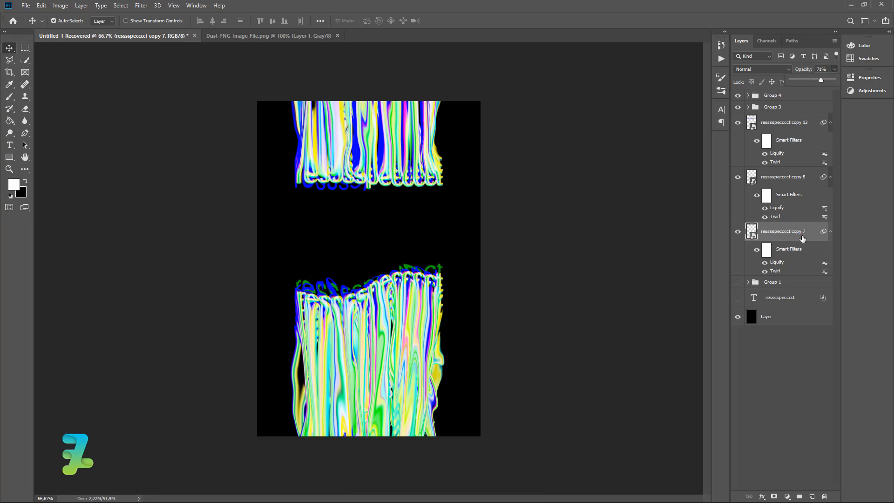
pyautogui.hotkey('ctrl', 'j')
pyautogui.moveTo(438, 262); pyautogui.dragTo(436, 161)
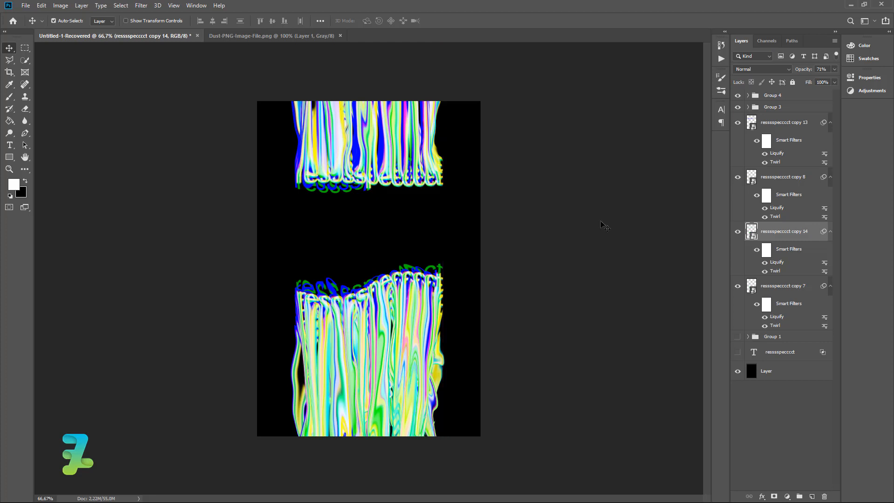
# Step: Select the hidden Group 1
pyautogui.click(770, 340)
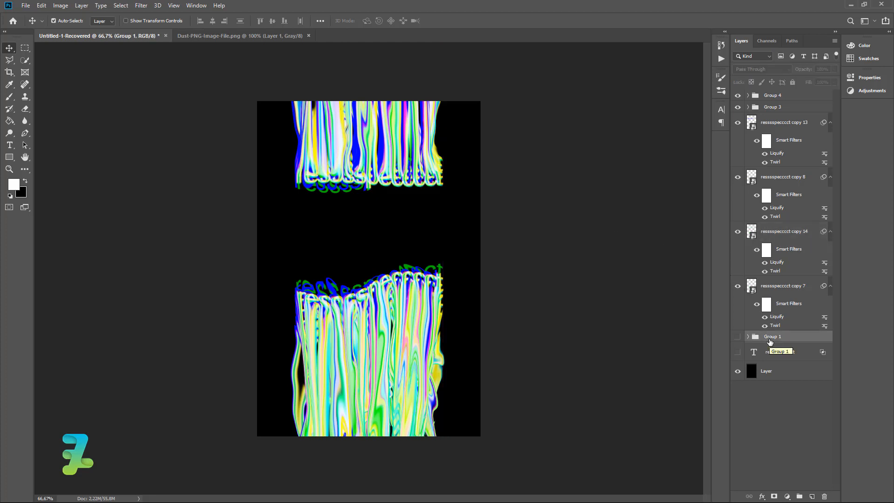